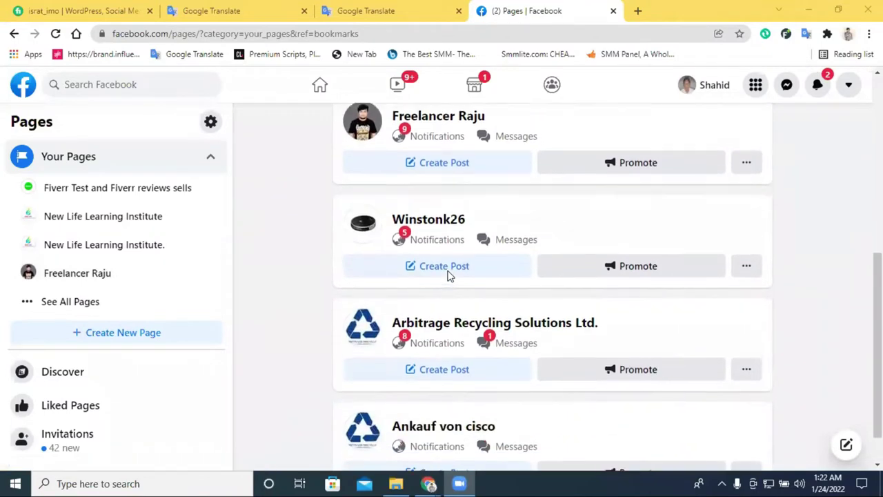
Step: Open the freelancer's digital creator Page from the list of managed Pages and look over its management options
left_click(442, 181)
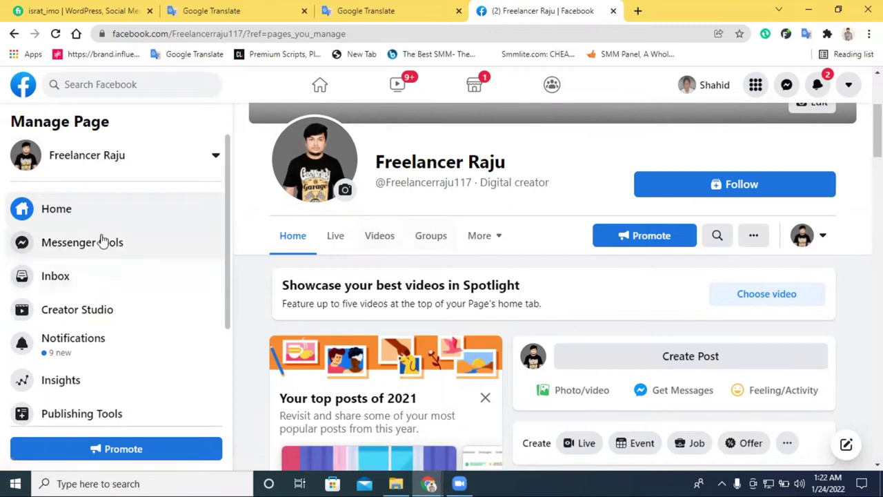
scroll(87, 294, "down", 3)
scroll(97, 304, "up", 3)
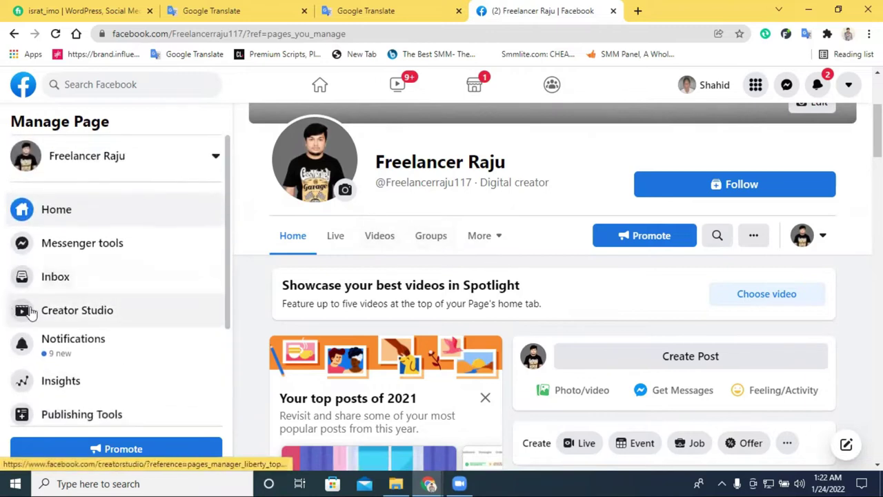
Step: In a new browser tab, search the web for "facebook creator studio" and open the Facebook Creator Studio result
left_click(637, 11)
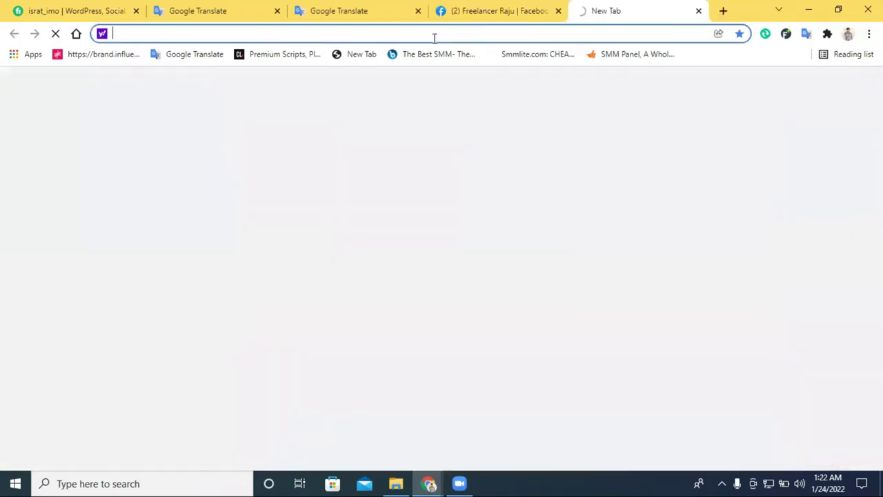
type("f")
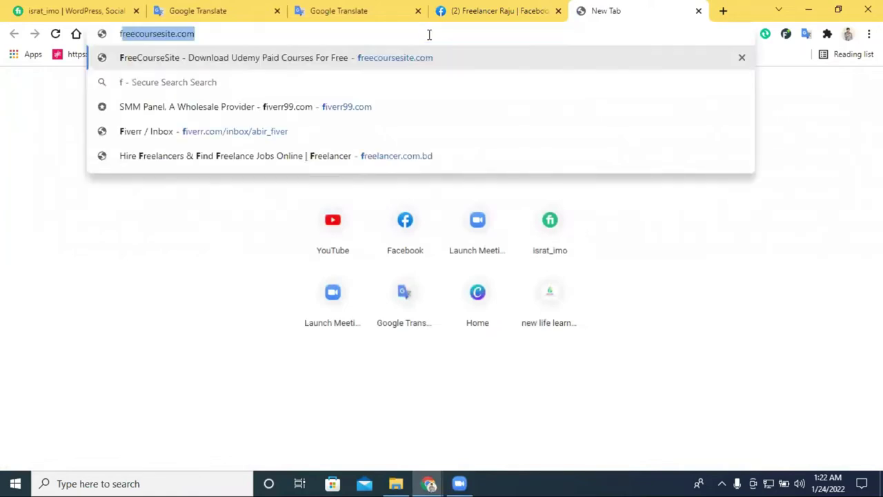
type("cre")
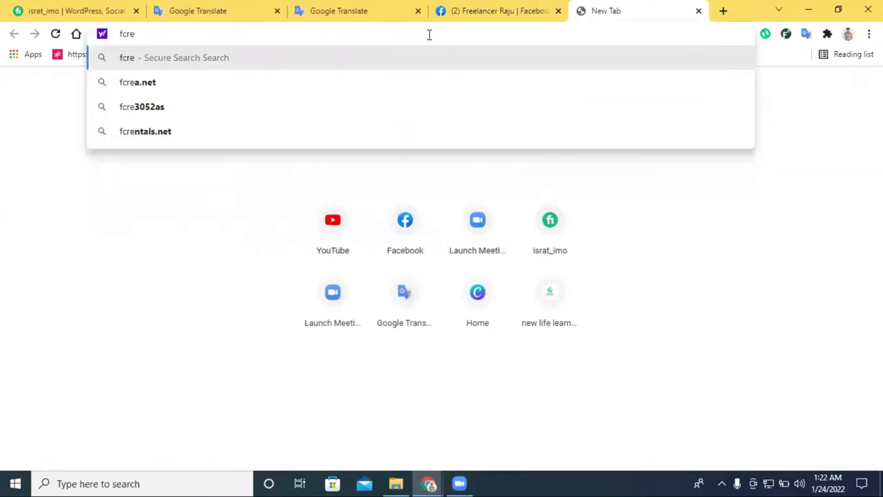
key("BackSpace")
key("BackSpace")
key("BackSpace")
key("BackSpace")
type("fa")
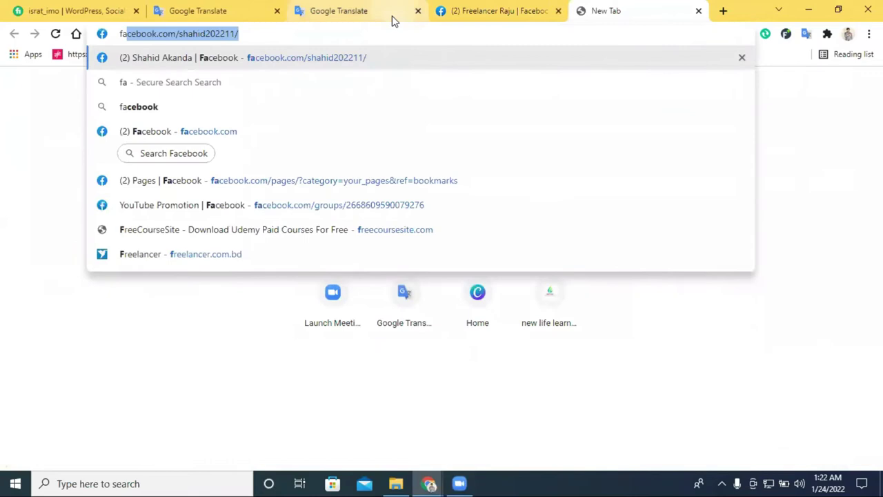
type("cebook")
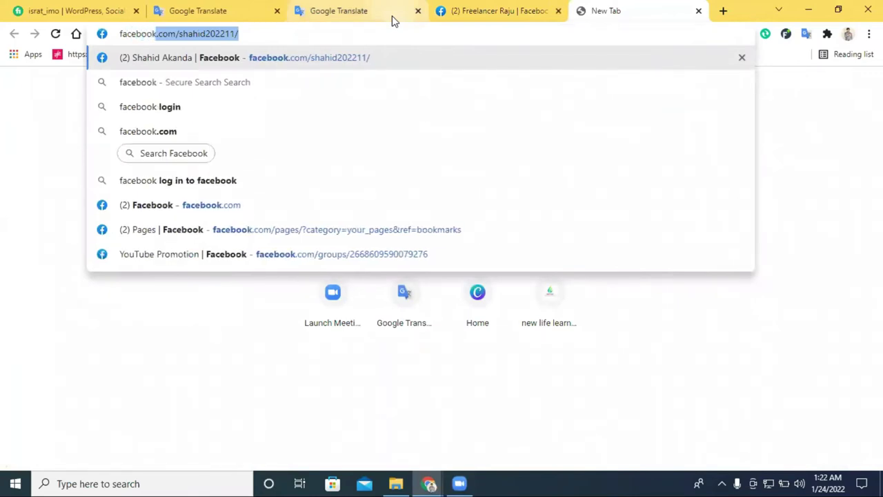
type(".c")
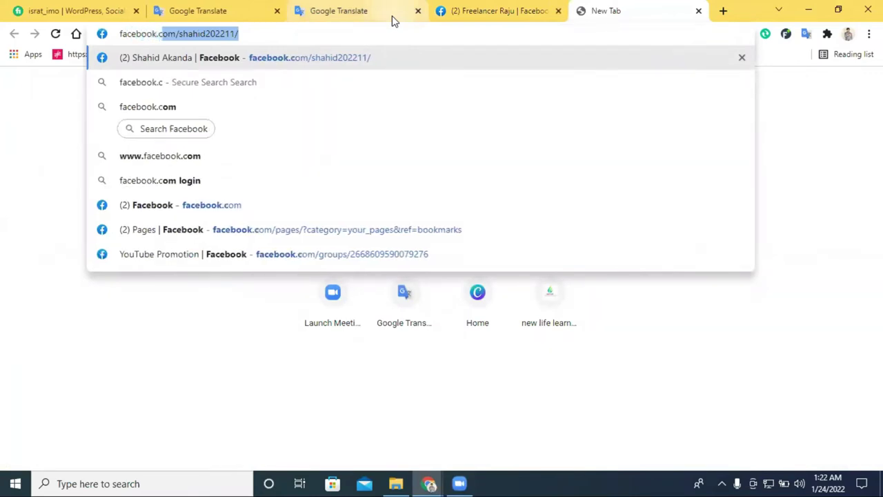
type("re")
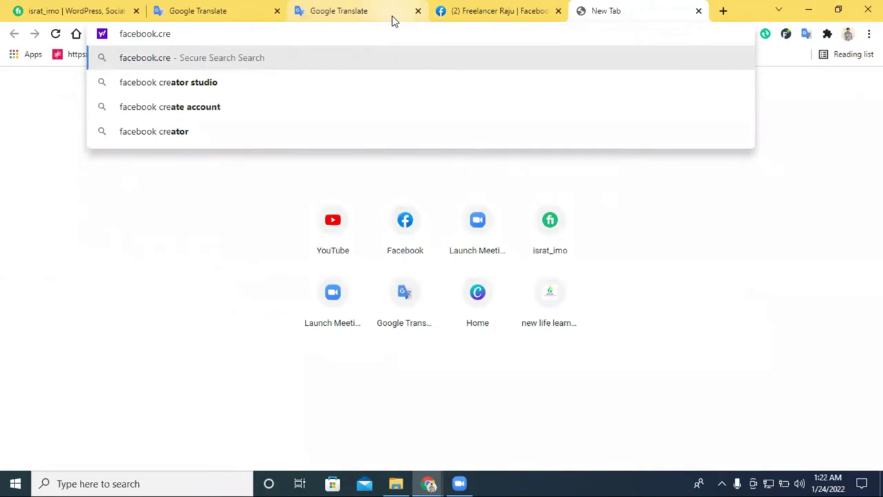
left_click(251, 86)
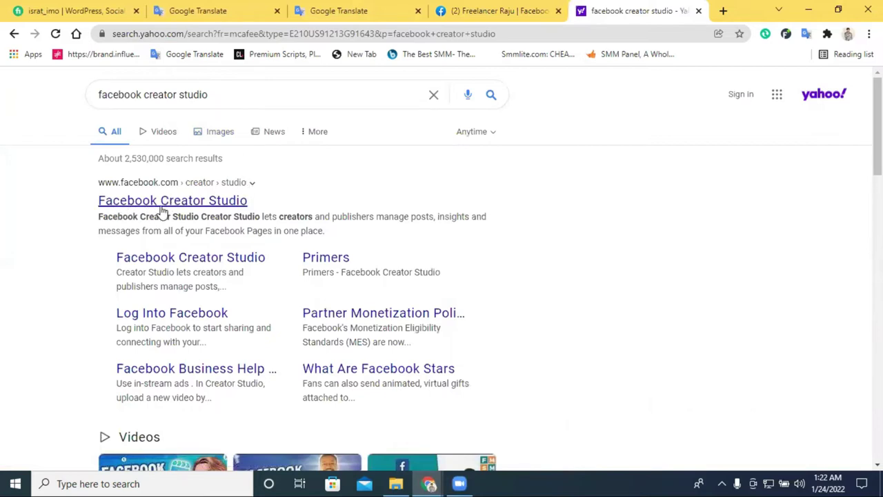
left_click(121, 207)
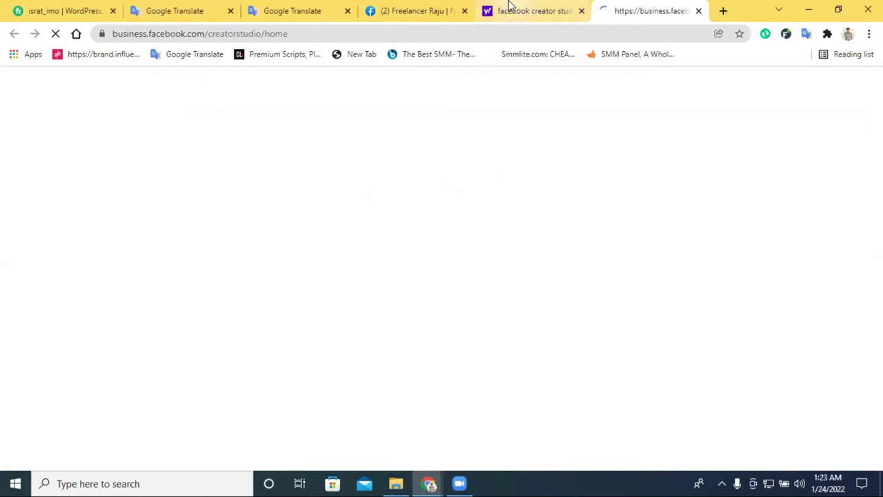
Step: Return to the freelancer's Facebook Page and open Creator Studio for that Page
left_click(412, 10)
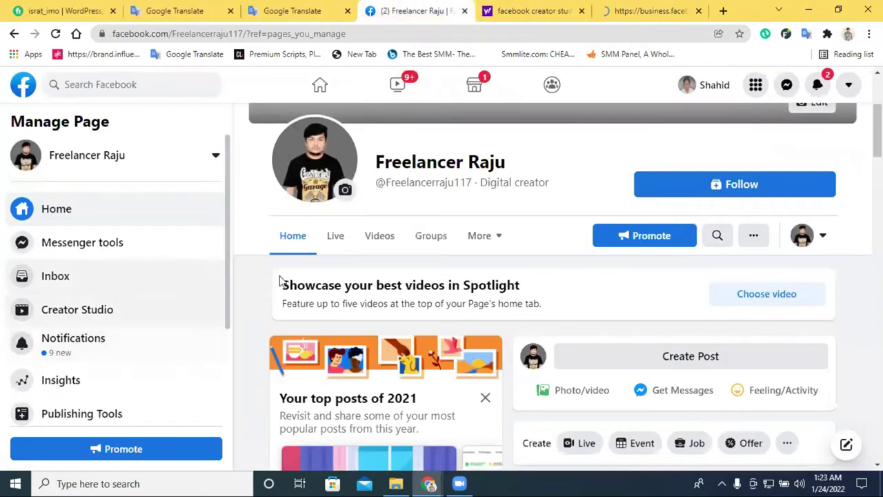
left_click(84, 314)
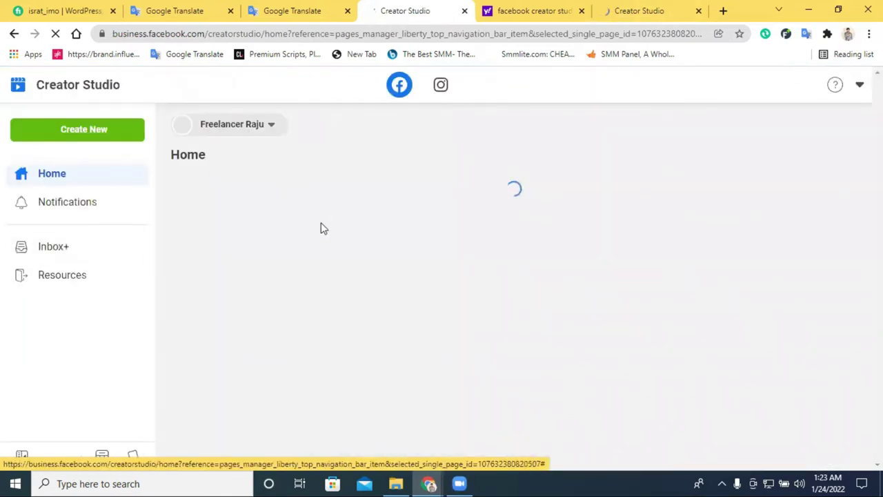
left_click(656, 7)
left_click(400, 7)
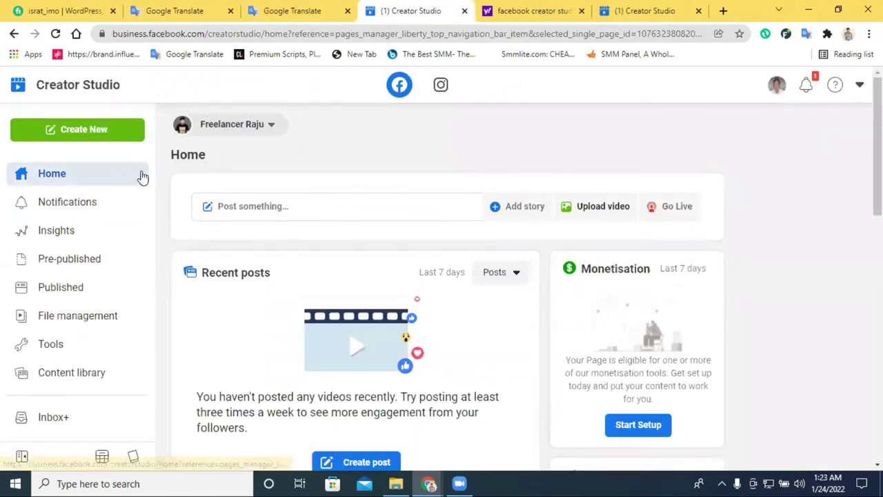
Step: Switch to the Creator Studio tab covering all Pages and view the list of Pages that can be chosen
left_click(649, 10)
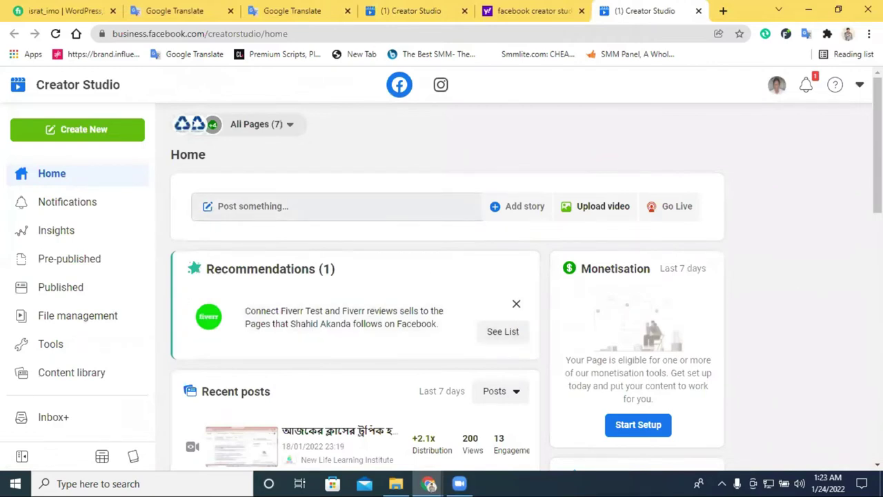
scroll(331, 220, "down", 2)
scroll(262, 197, "up", 2)
left_click(293, 128)
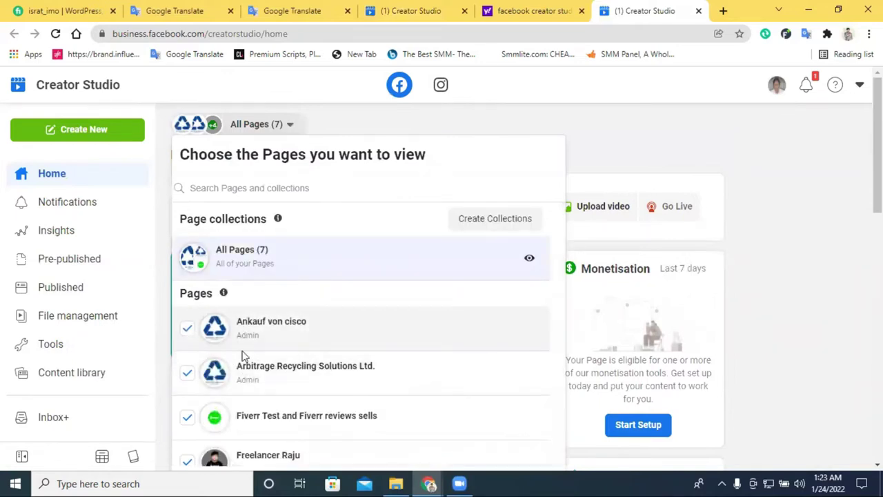
left_click(749, 197)
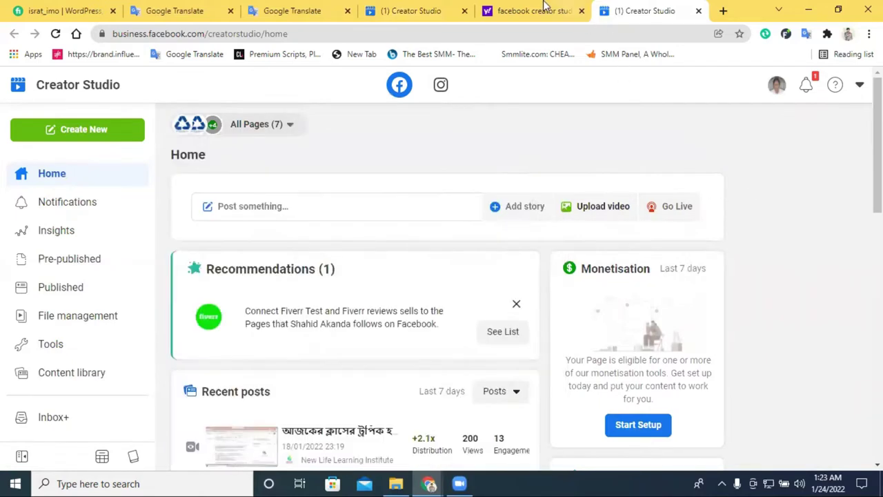
Step: Switch to the single-Page Creator Studio tab, look through its home dashboard and open its Page chooser
left_click(407, 9)
scroll(273, 276, "down", 1)
scroll(283, 278, "up", 1)
scroll(348, 283, "down", 4)
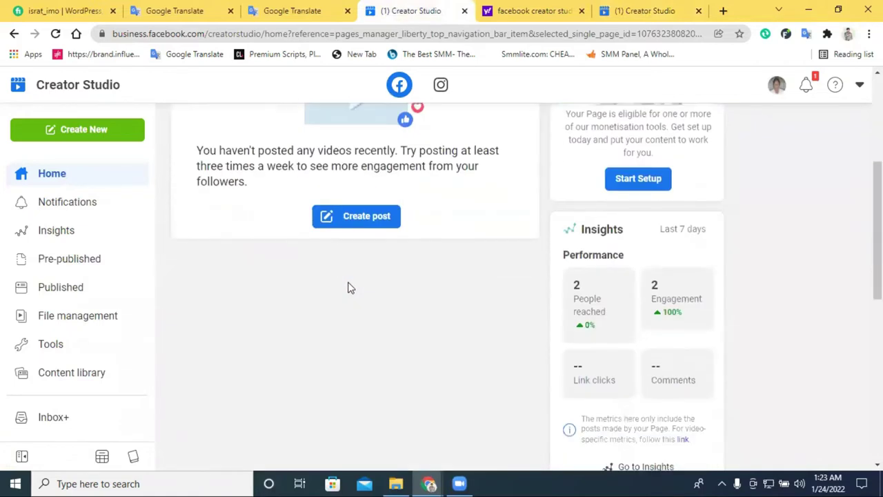
scroll(348, 288, "up", 4)
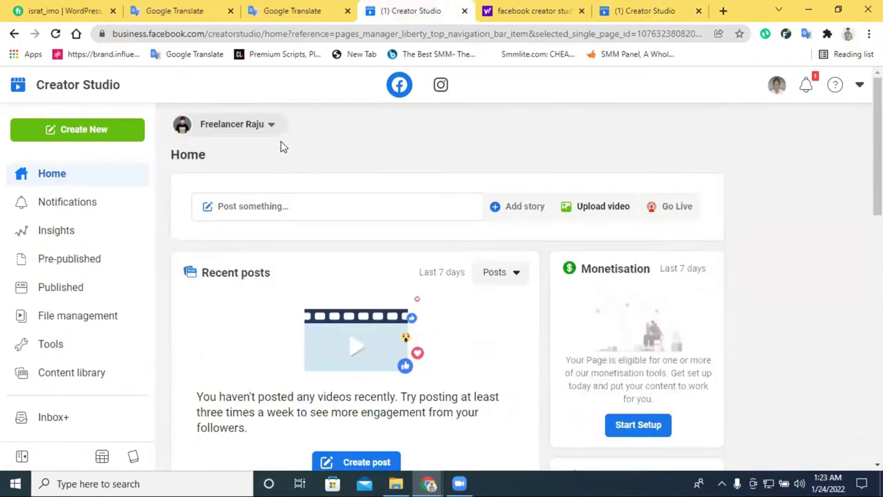
left_click(252, 132)
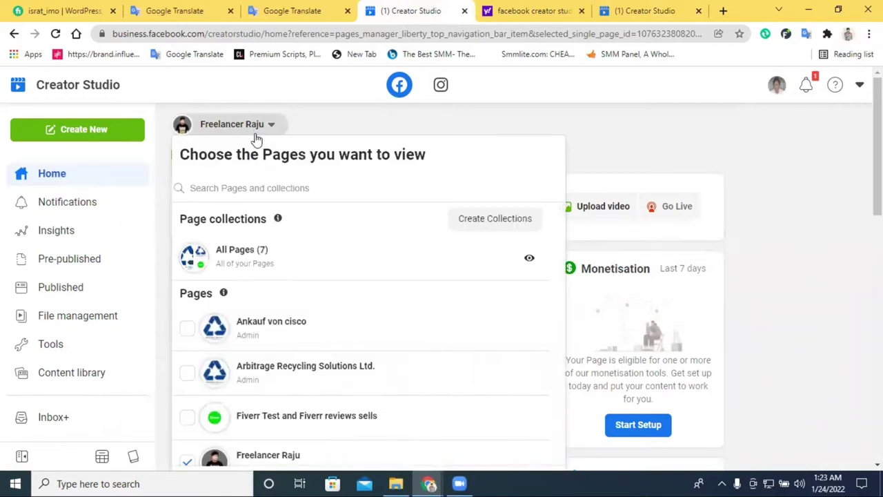
Step: In the all-Pages Creator Studio tab, try to narrow the viewed Pages by deselecting every listed Page except the freelancer's
left_click(605, 8)
scroll(387, 324, "down", 3)
scroll(345, 228, "up", 3)
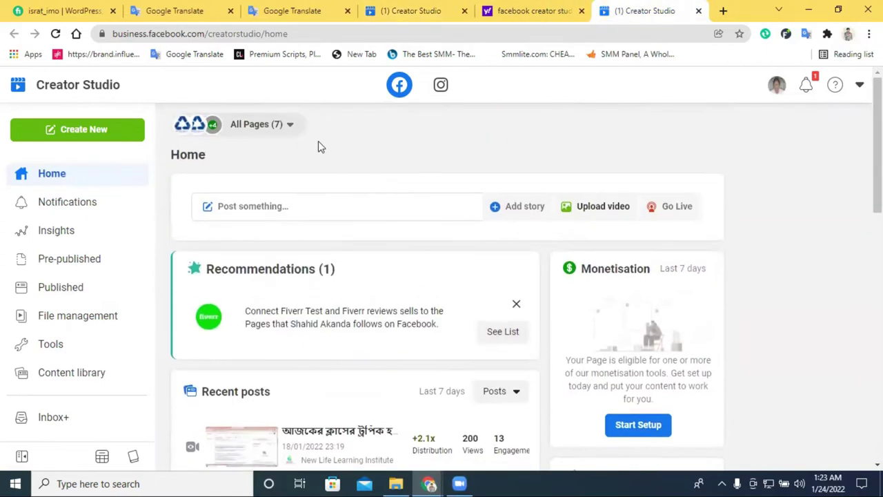
left_click(289, 126)
left_click(185, 330)
left_click(187, 372)
left_click(187, 417)
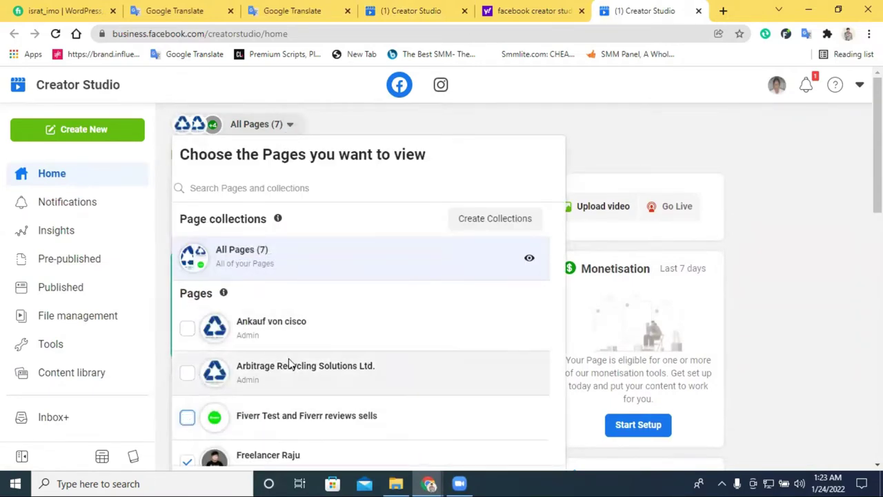
scroll(214, 428, "down", 1)
left_click(187, 445)
scroll(198, 430, "down", 1)
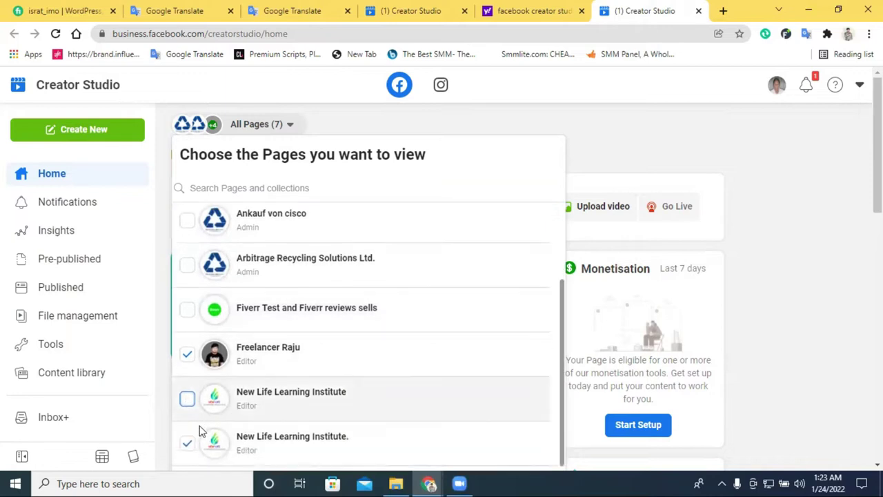
left_click(187, 444)
scroll(256, 319, "up", 2)
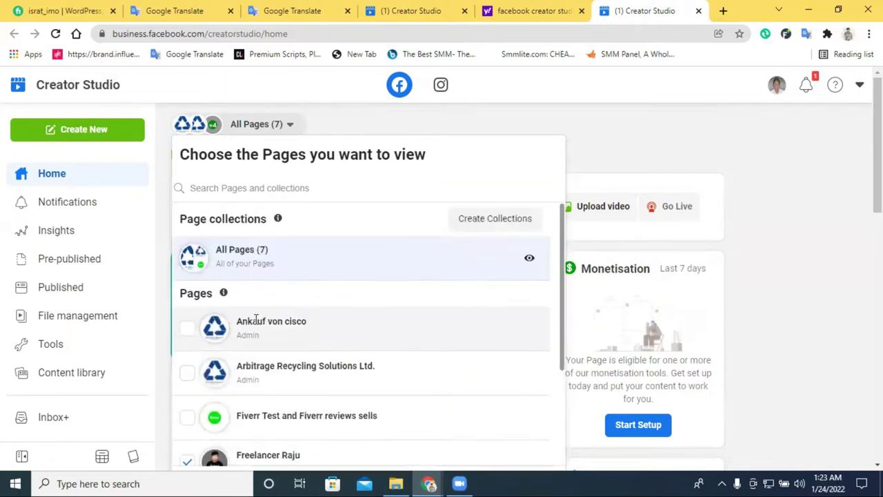
left_click(637, 147)
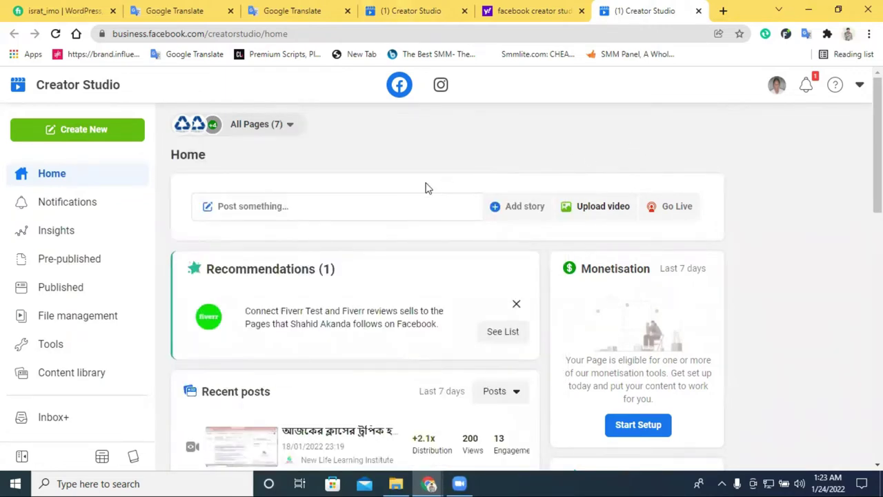
Step: Examine the recent post's distribution, views and engagement figures and the Insights summary on the all-Pages dashboard
scroll(422, 188, "down", 3)
scroll(422, 188, "up", 3)
scroll(421, 189, "down", 1)
scroll(422, 189, "down", 2)
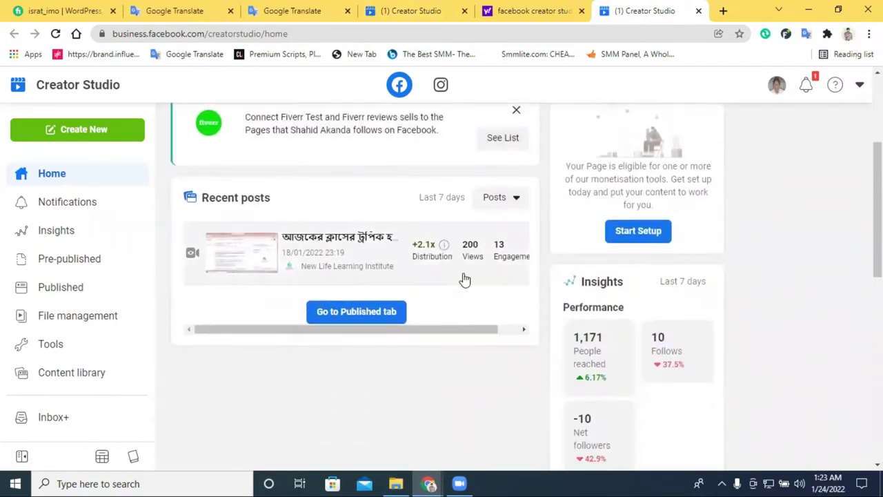
mouse_move(469, 260)
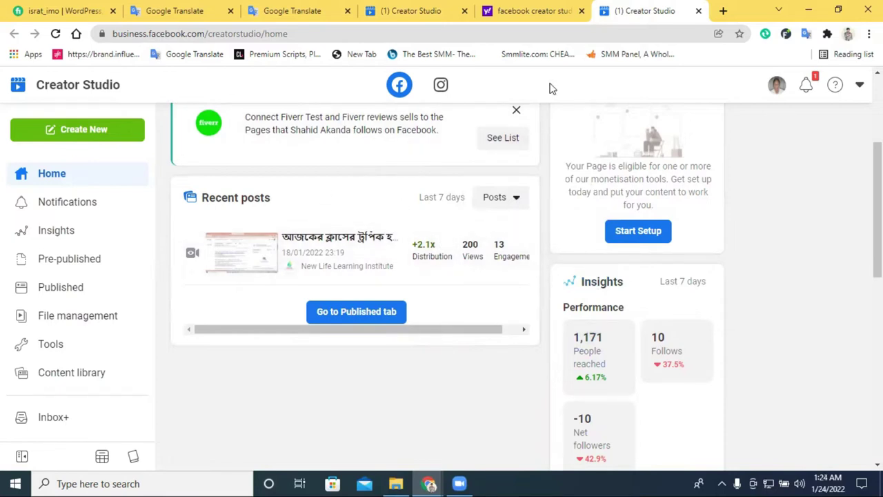
Step: In the freelancer Page's Creator Studio, close the Page chooser and start a single video upload
left_click(379, 10)
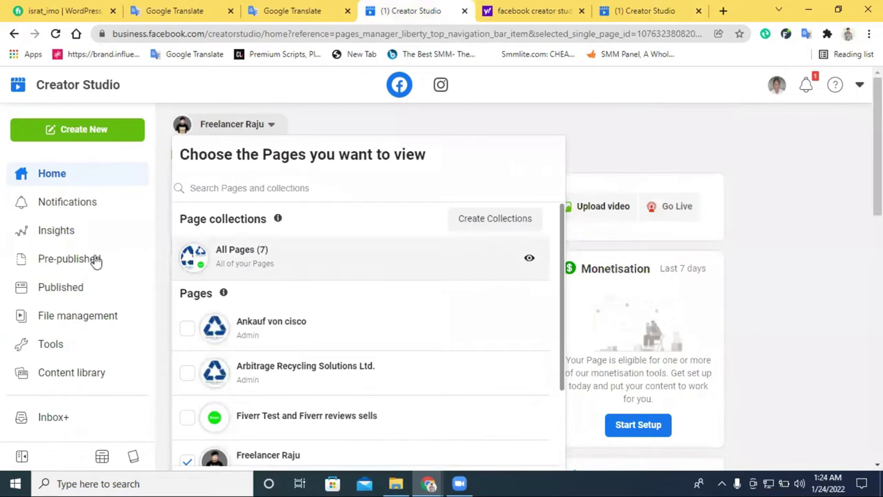
left_click(821, 210)
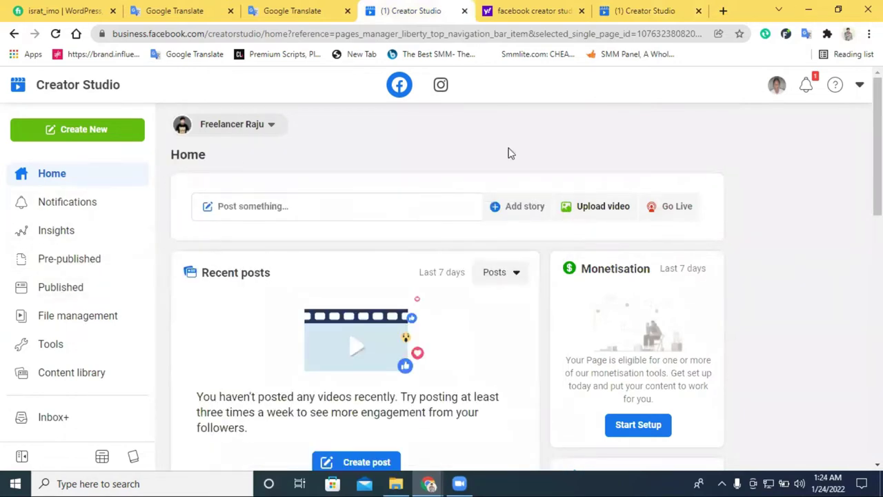
left_click(76, 136)
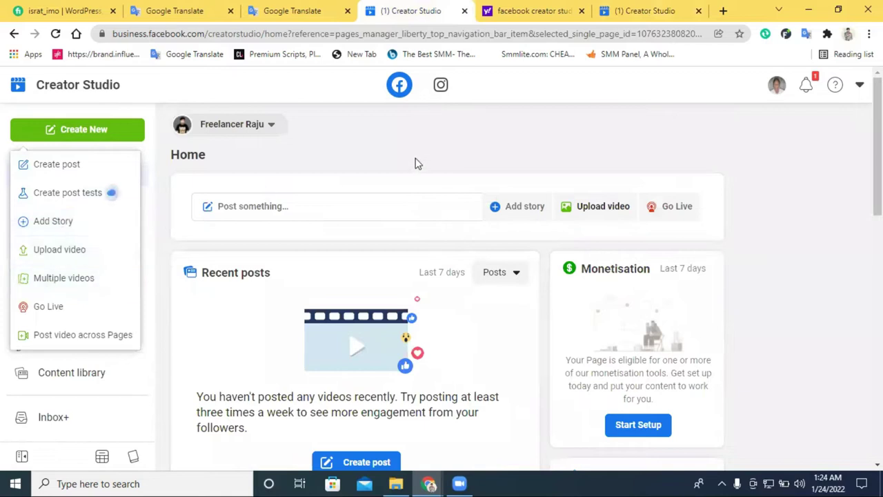
left_click(605, 211)
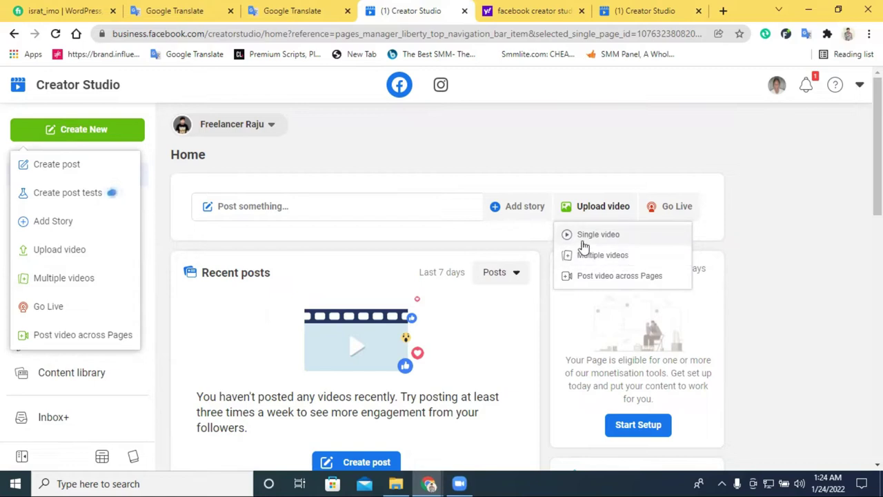
left_click(616, 237)
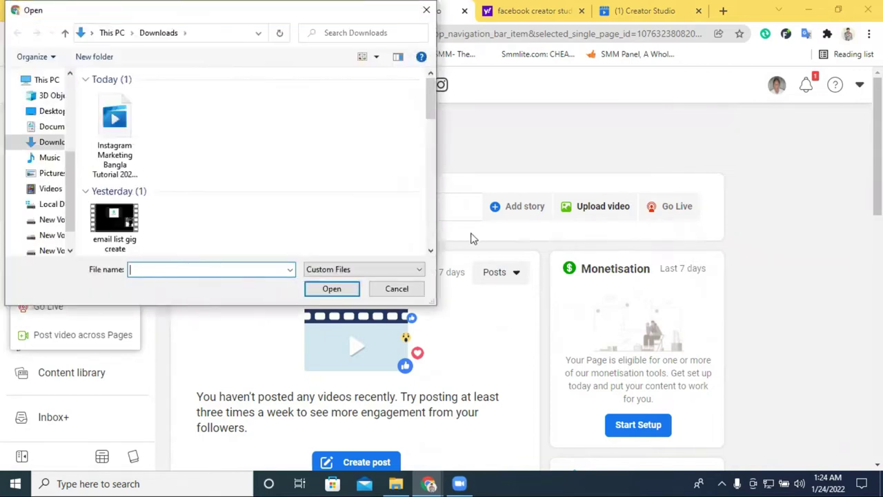
Step: Select the Instagram Marketing Bangla Tutorial 2021 video in Downloads and copy its full file name
left_click(116, 146)
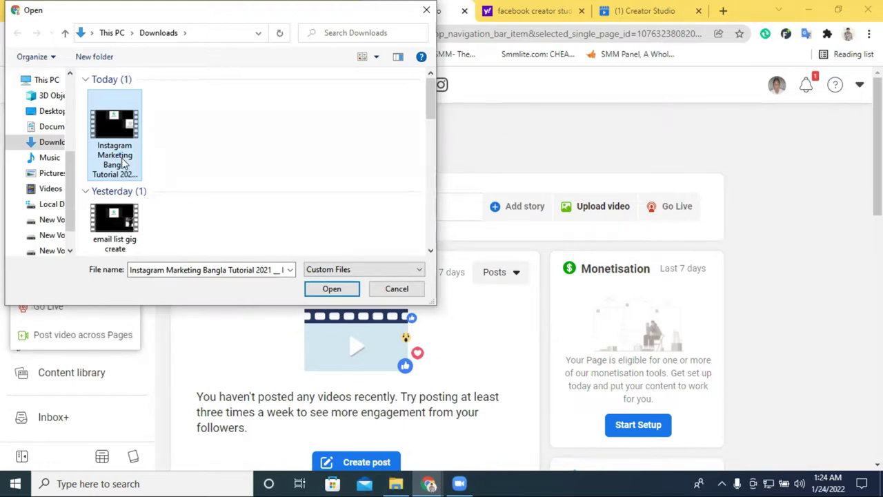
right_click(123, 161)
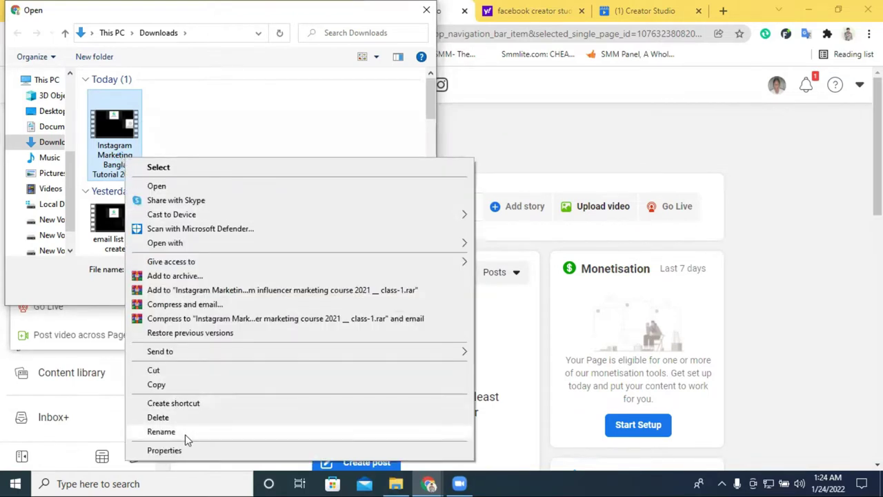
left_click(161, 431)
right_click(118, 161)
left_click(168, 195)
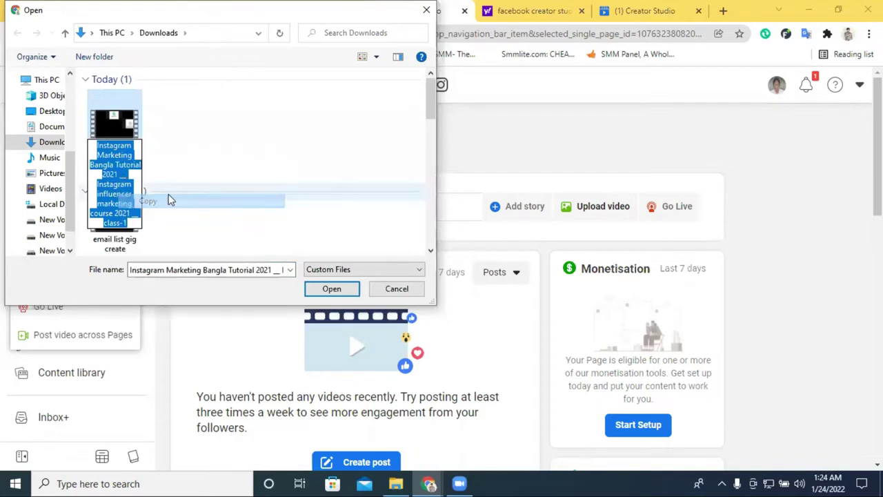
Step: Confirm the selected Instagram Marketing Bangla Tutorial video file so its upload starts
left_click(330, 290)
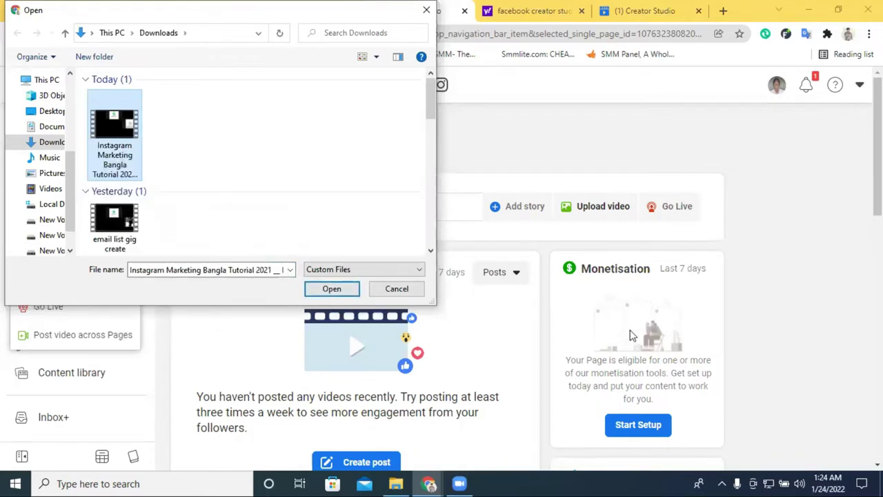
left_click(330, 289)
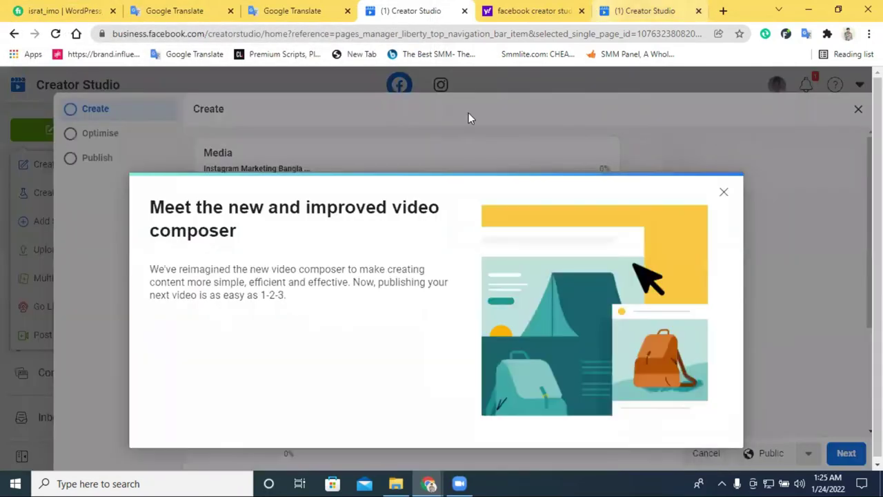
Step: In Google Translate, trim the pasted file name to "Instagram Marketing Bangla Tutorial 2021", translate it into Bengali and copy the translation
left_click(293, 11)
left_click(165, 168)
right_click(92, 214)
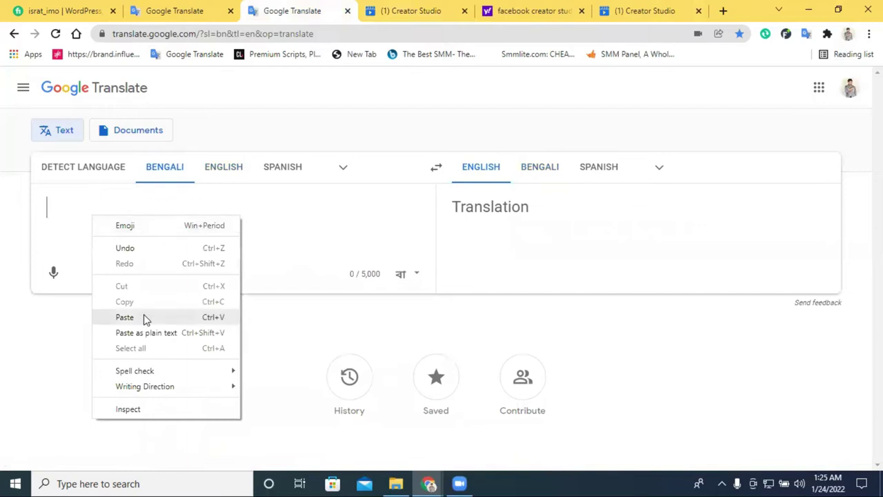
left_click(125, 317)
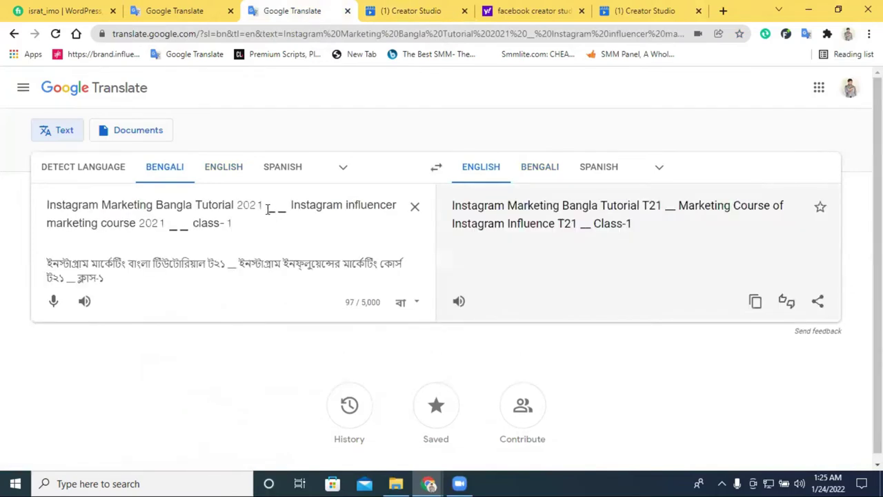
left_click_drag(267, 205, 287, 259)
key("BackSpace")
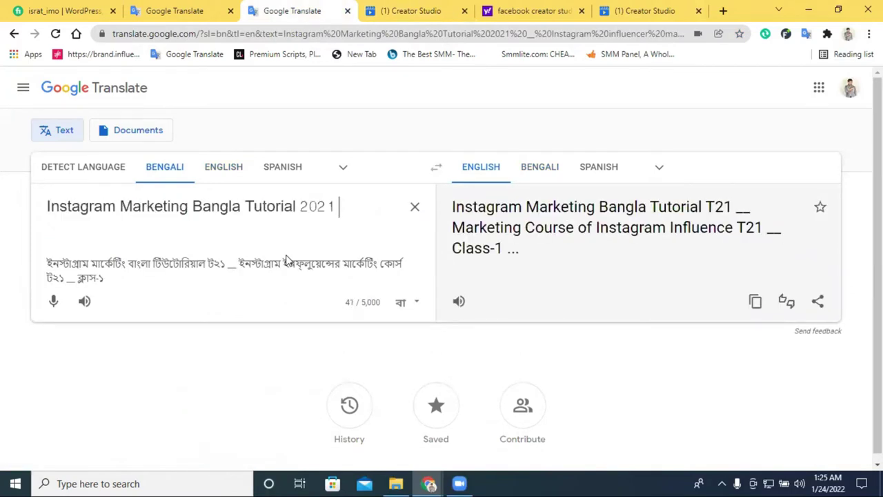
left_click(540, 172)
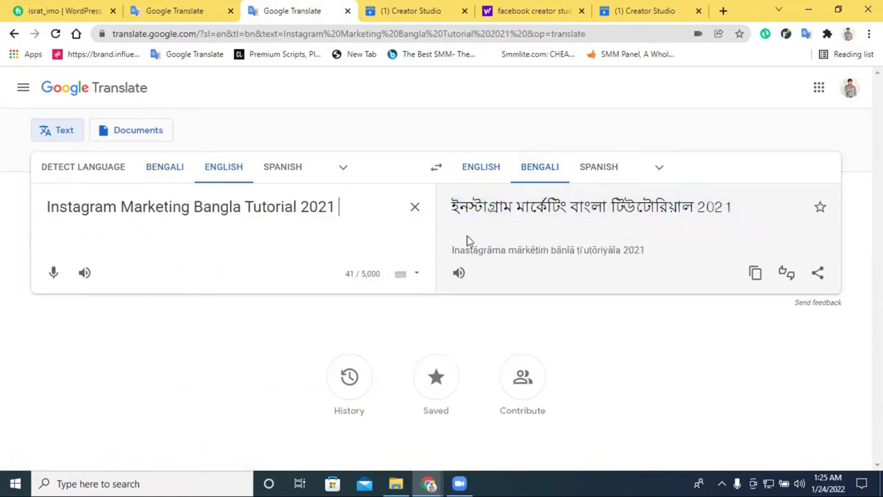
left_click(754, 271)
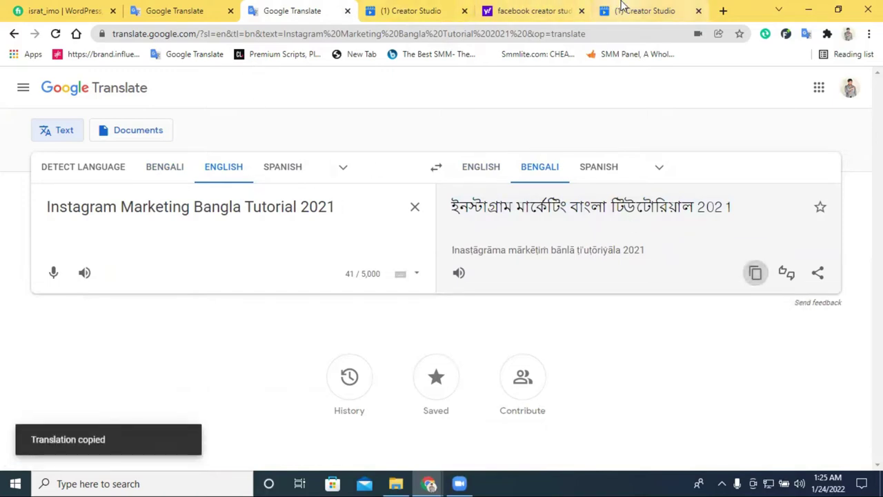
Step: Back in Creator Studio, dismiss the composer introduction and set the video title to the Bengali translation without 2021
left_click(417, 8)
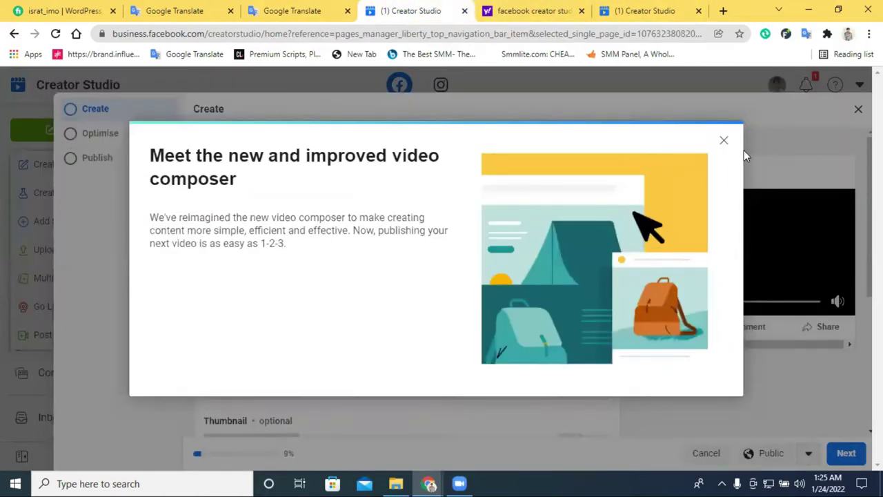
left_click(725, 143)
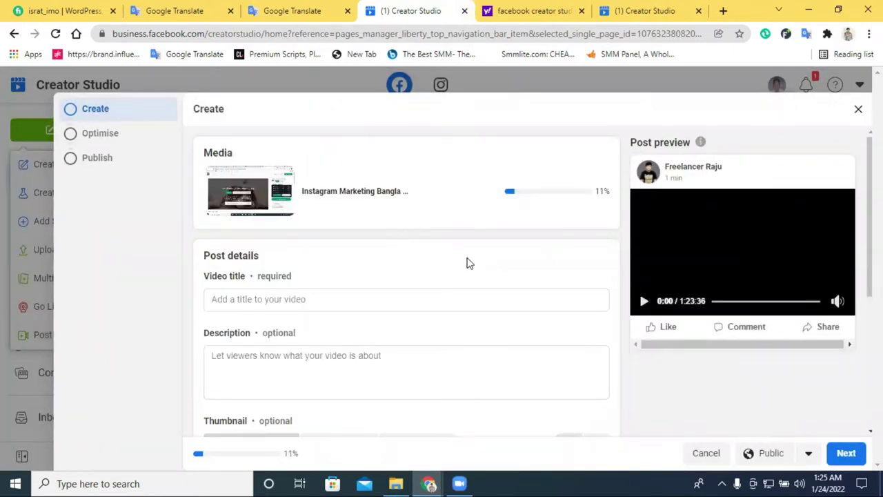
scroll(276, 276, "down", 1)
left_click(270, 235)
right_click(271, 235)
left_click(323, 335)
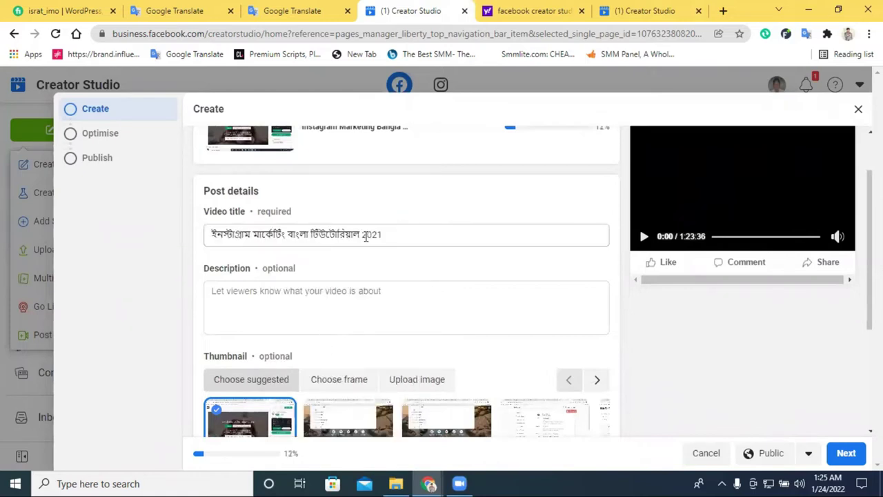
left_click_drag(362, 235, 379, 235)
left_click(406, 232)
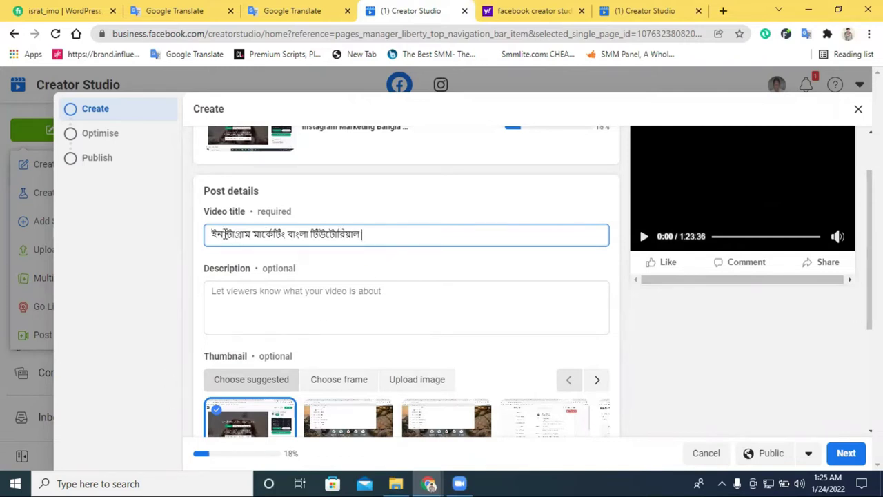
Step: Paste the same Bengali title text into the video description, remove 2021 and start a new line below it
right_click(225, 292)
left_click(264, 188)
left_click_drag(386, 290, 367, 294)
key("BackSpace")
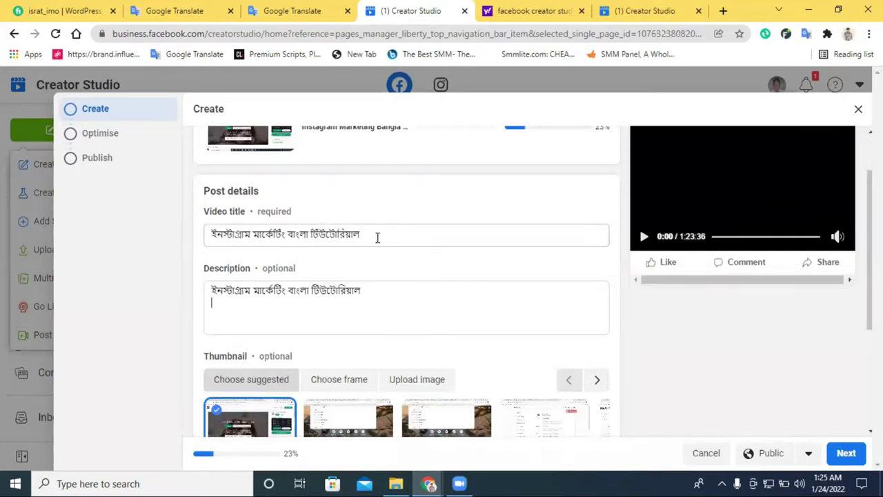
scroll(378, 237, "down", 1)
key("Return")
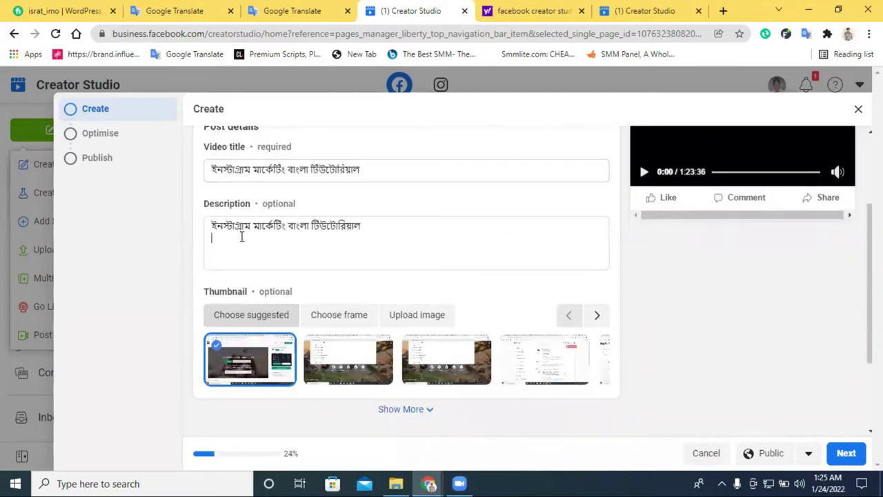
Step: In a new browser tab, open the Email Marketing Gig Create video from the own YouTube channel for editing
left_click(723, 11)
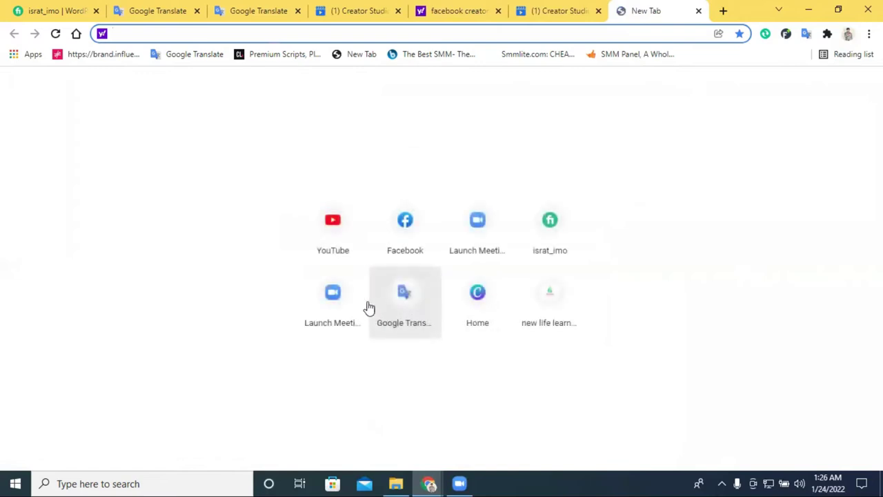
left_click(353, 231)
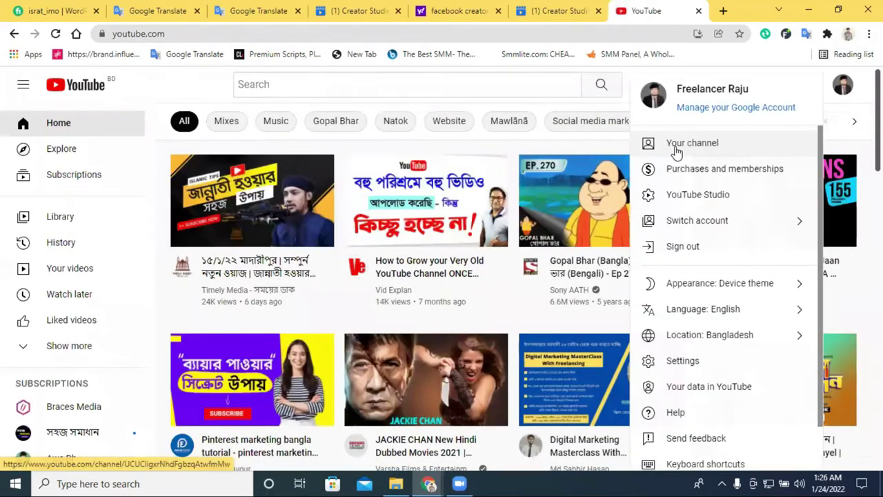
left_click(678, 146)
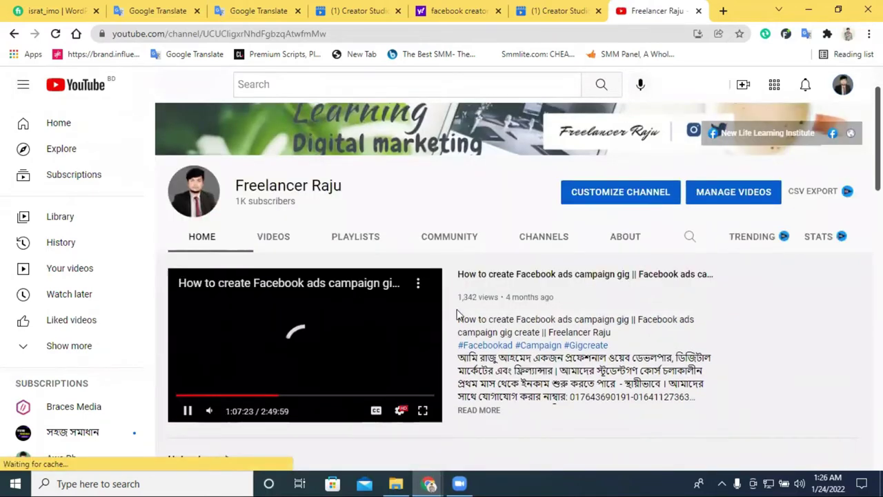
scroll(272, 398, "down", 3)
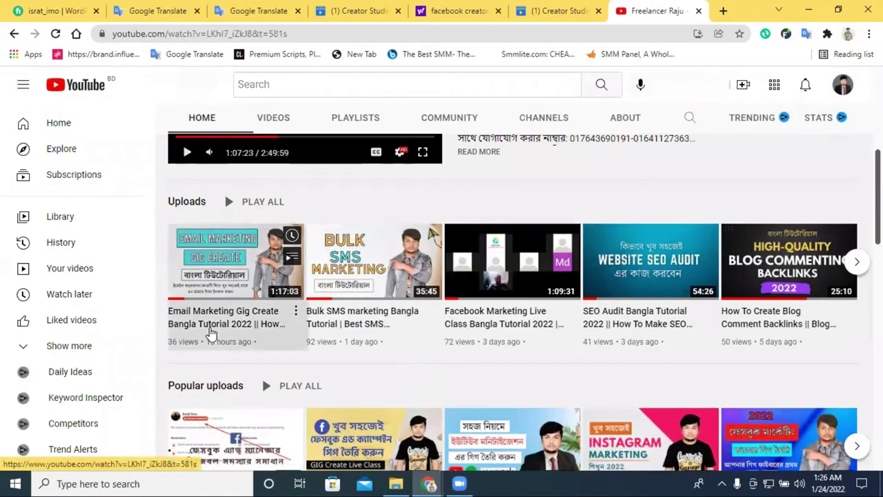
left_click(209, 324)
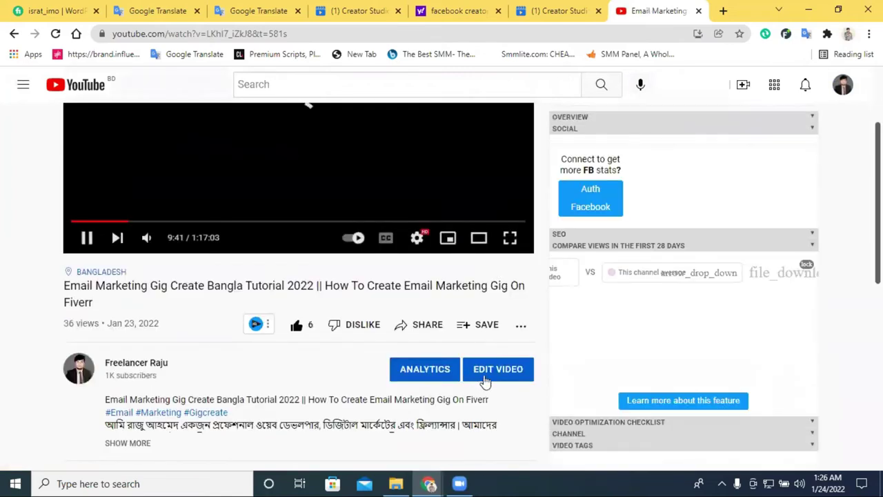
left_click(487, 370)
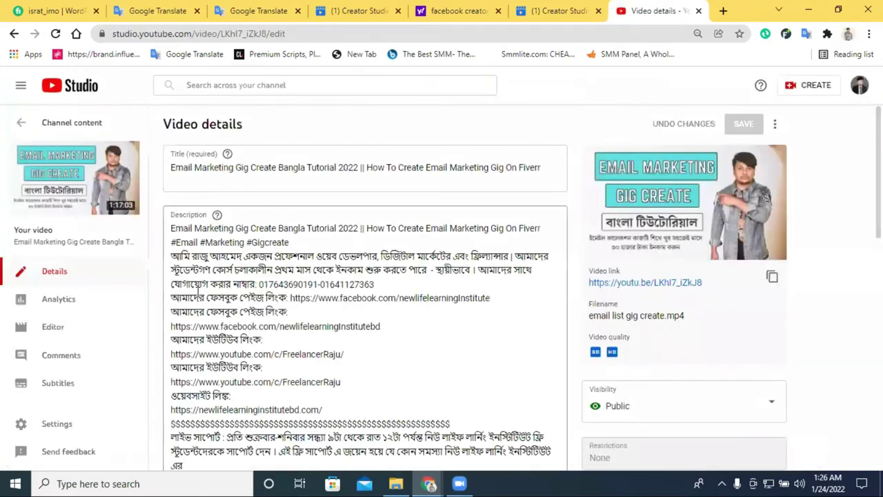
Step: Copy the video's description from the Bengali introduction below the hashtags through the free-class link, and close YouTube Studio
left_click_drag(173, 256, 432, 233)
scroll(428, 392, "down", 3)
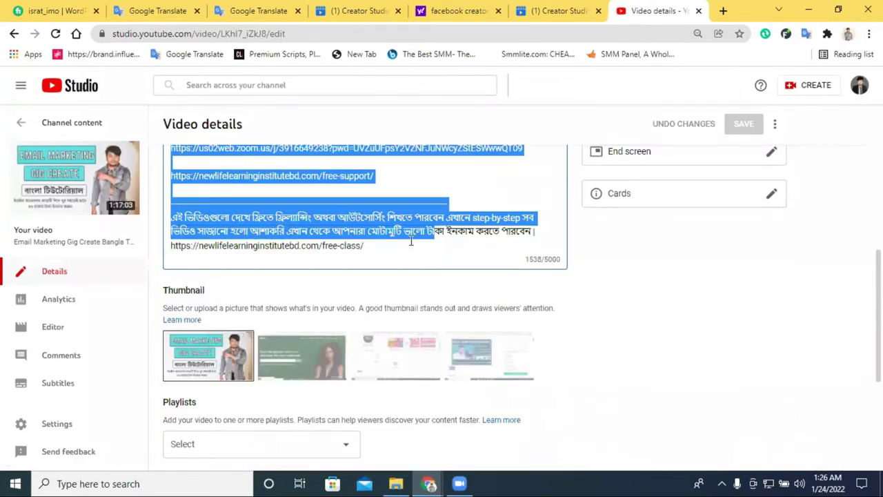
right_click(409, 242)
left_click(369, 245)
left_click_drag(369, 245, 168, 204)
left_click_drag(173, 253, 216, 263)
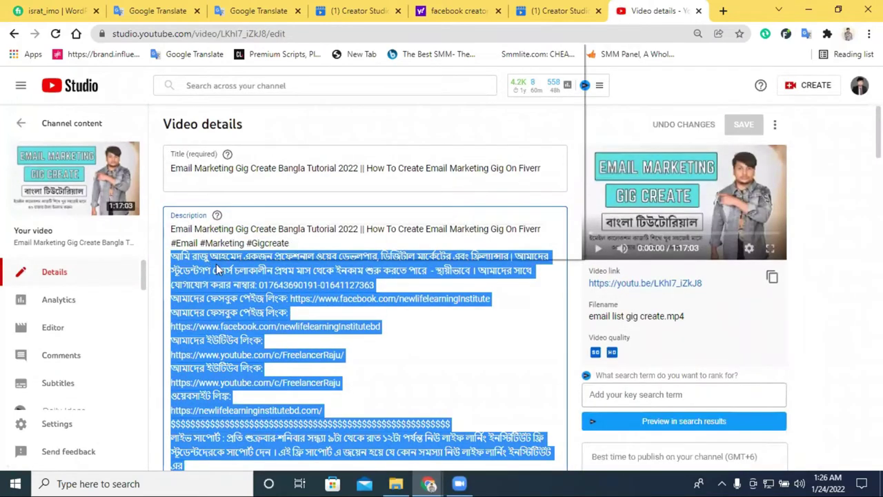
right_click(216, 263)
left_click(287, 90)
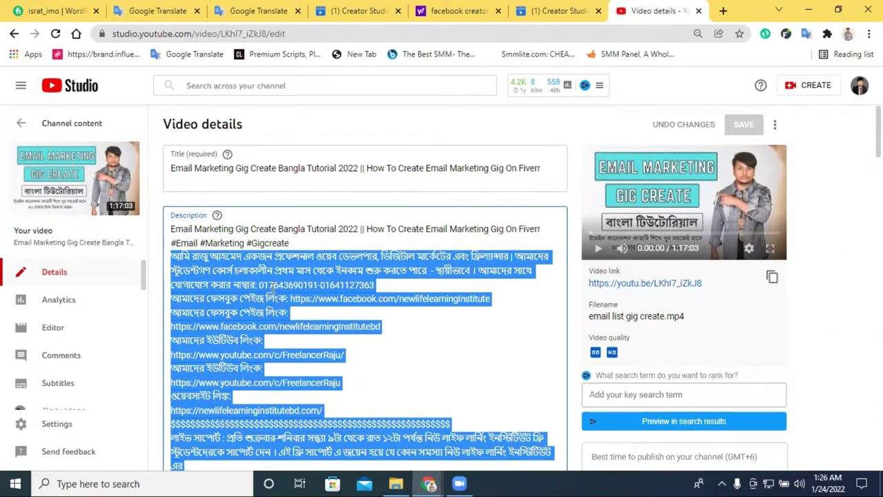
right_click(271, 269)
left_click(333, 96)
left_click(698, 11)
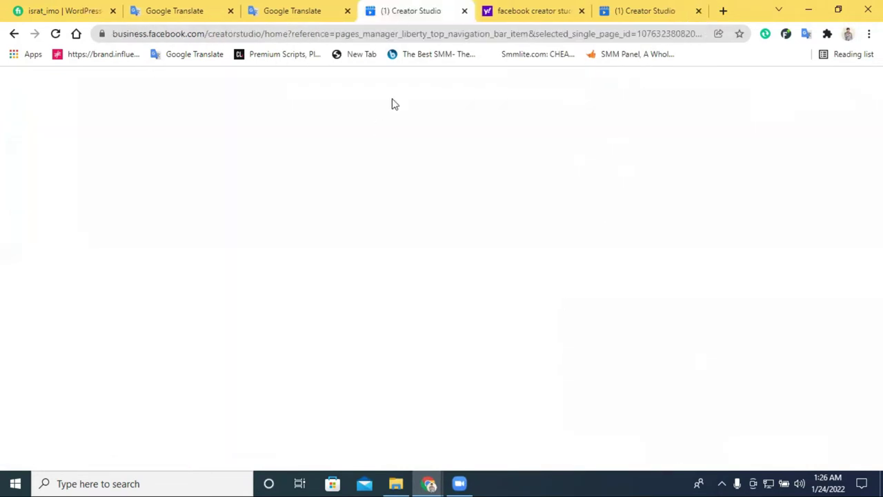
Step: Paste the copied YouTube description below the title line in the Creator Studio video description
right_click(238, 250)
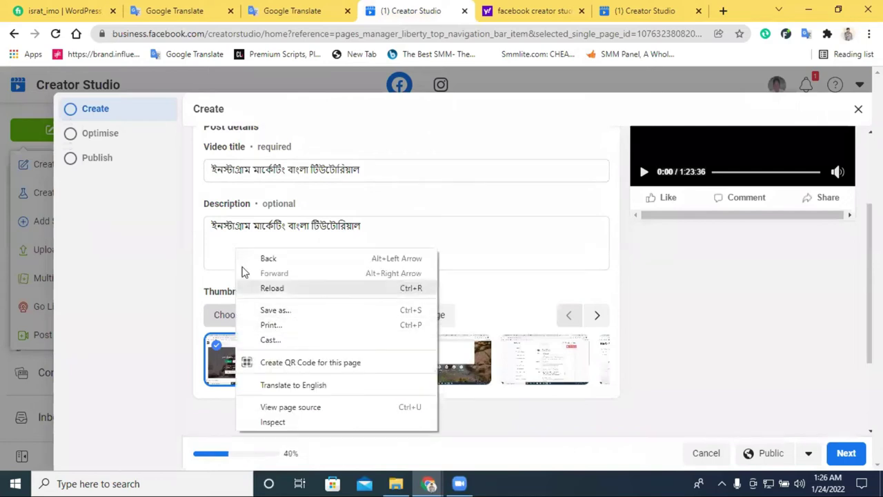
left_click(230, 249)
right_click(229, 249)
left_click(227, 248)
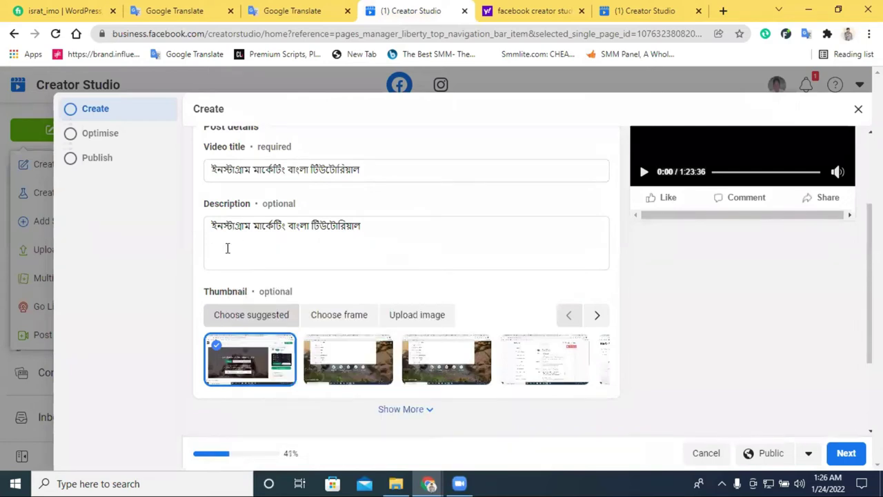
key("ctrl+v")
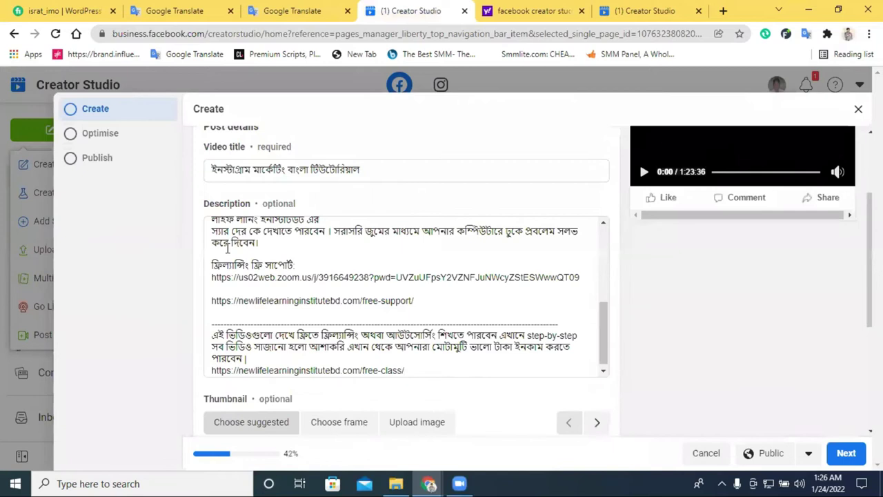
Step: Review the full description, the thumbnail options and the other post details of the video
scroll(227, 250, "up", 5)
scroll(447, 318, "up", 2)
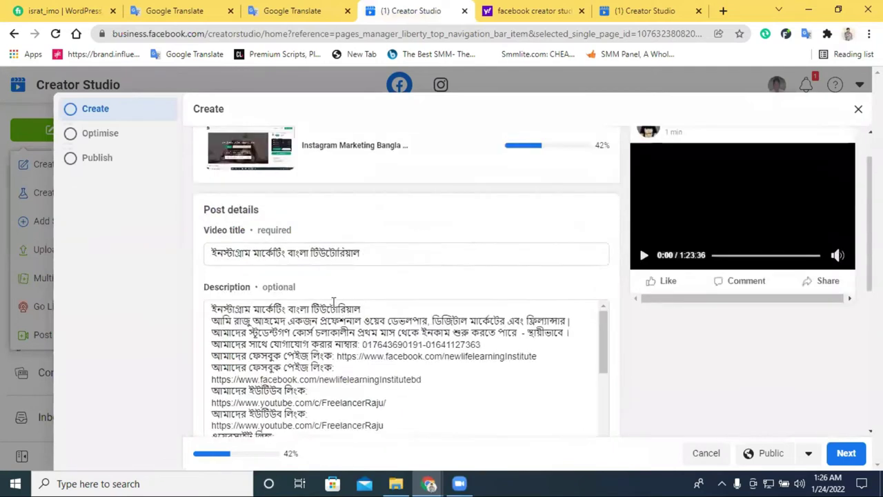
scroll(455, 279, "down", 5)
scroll(455, 280, "down", 5)
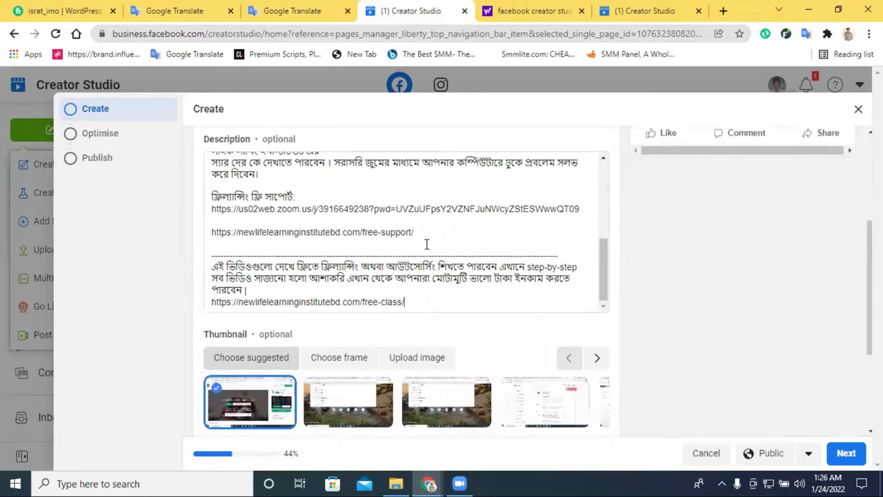
scroll(421, 251, "down", 2)
scroll(416, 275, "up", 1)
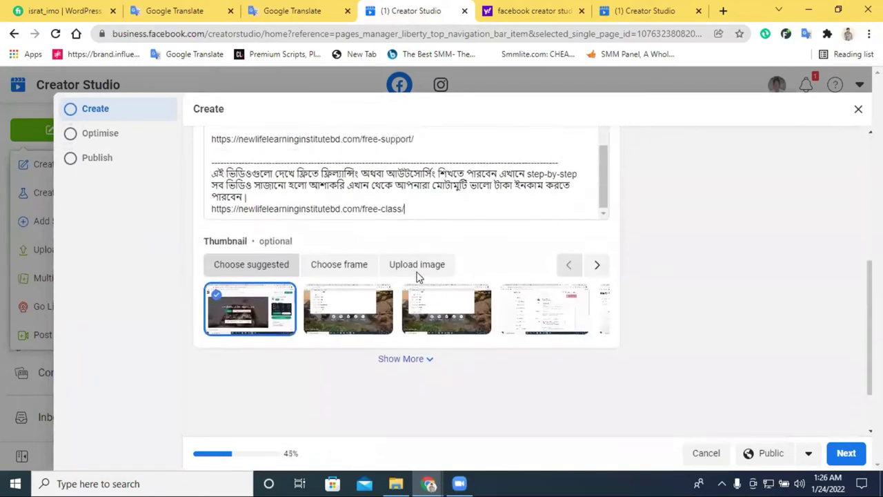
scroll(417, 275, "up", 5)
scroll(830, 282, "up", 3)
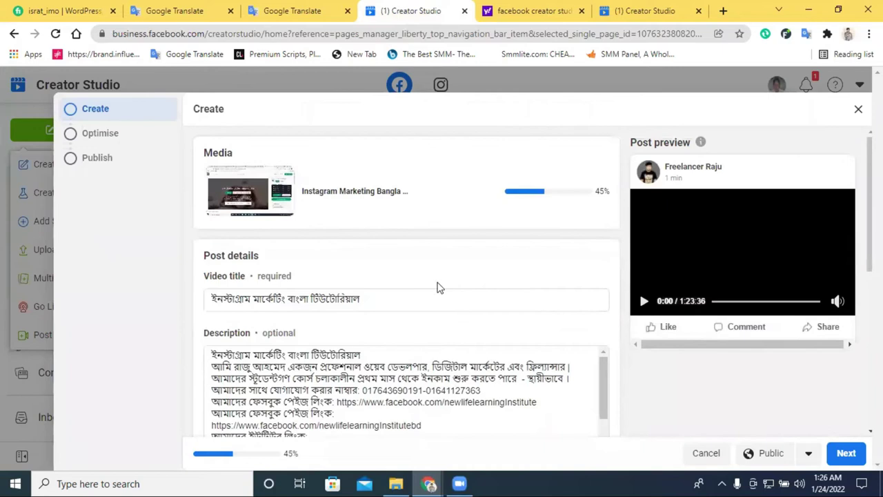
Step: Show the additional post options below the thumbnails and turn on Tags
scroll(352, 339, "down", 3)
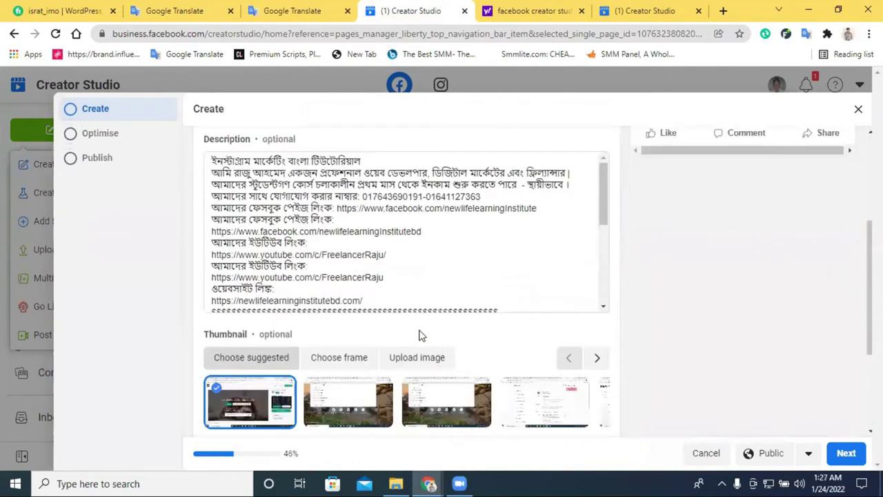
scroll(422, 336, "down", 3)
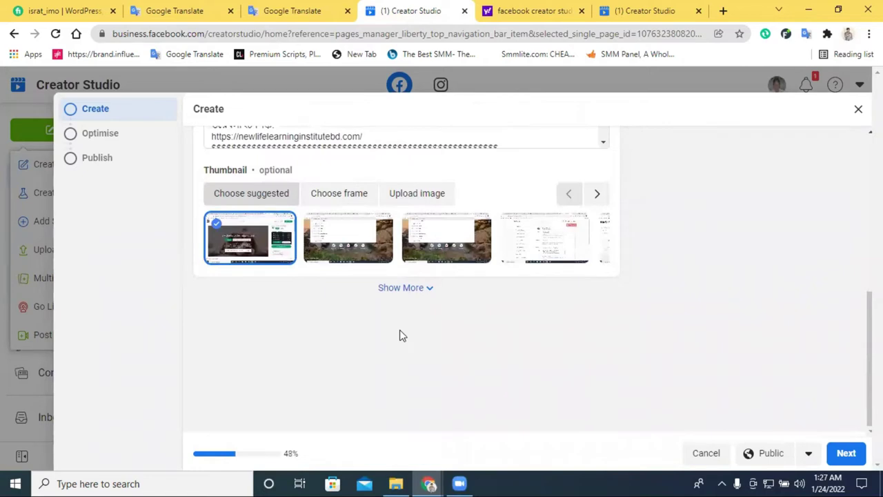
left_click(400, 290)
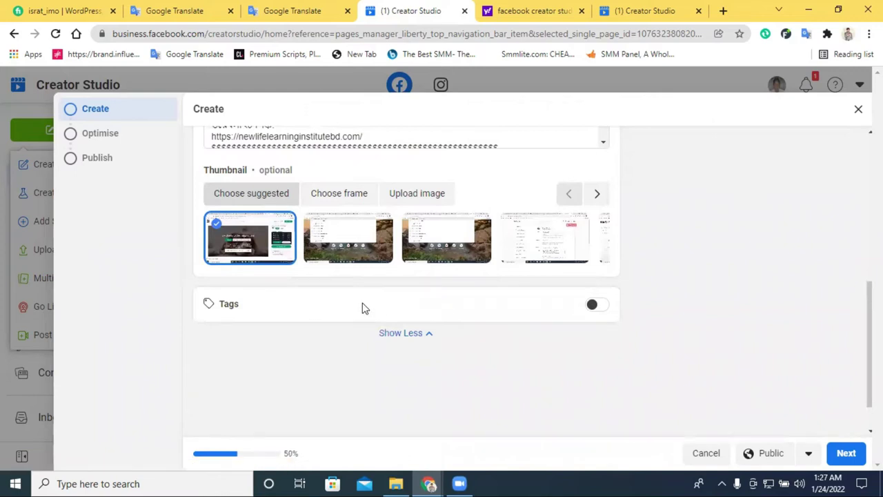
left_click(596, 309)
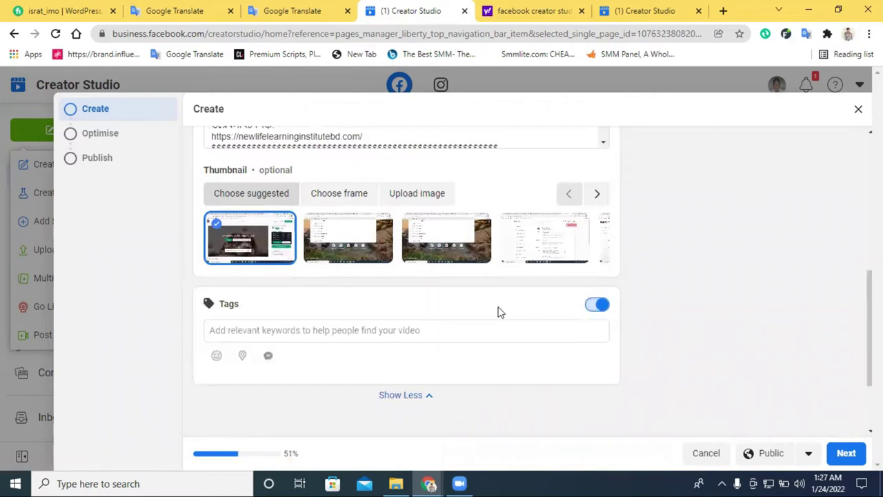
left_click(342, 195)
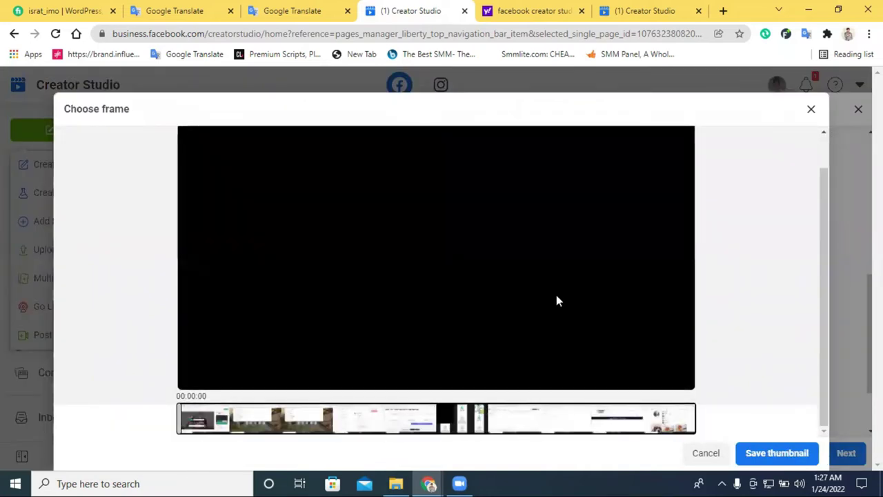
left_click(812, 111)
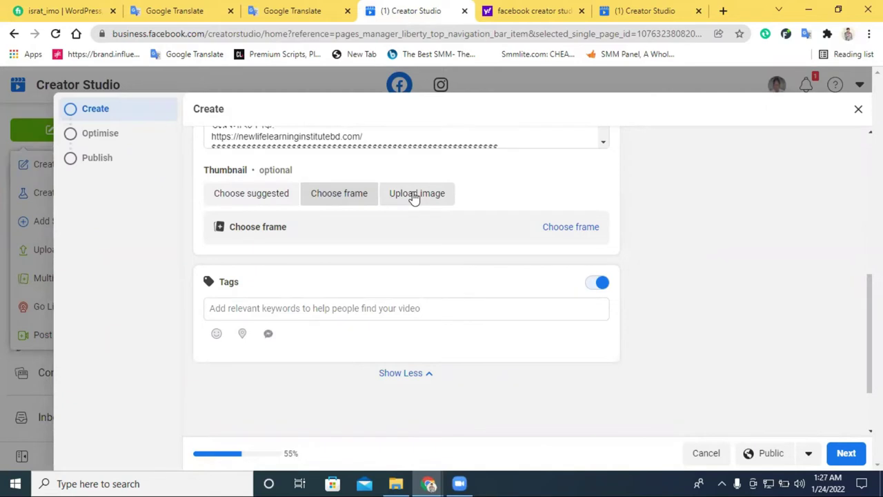
left_click(233, 199)
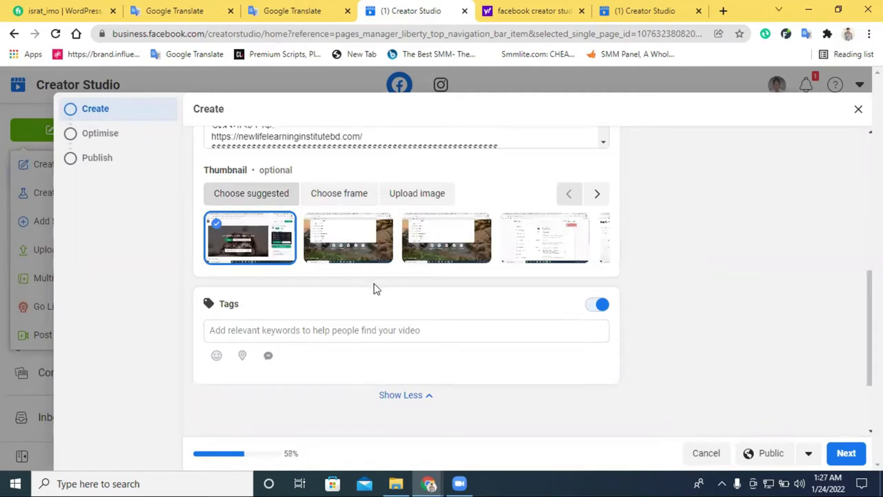
Step: Upload the image "maxresdefault (1)" from the Downloads folder as the video's custom thumbnail
left_click(429, 201)
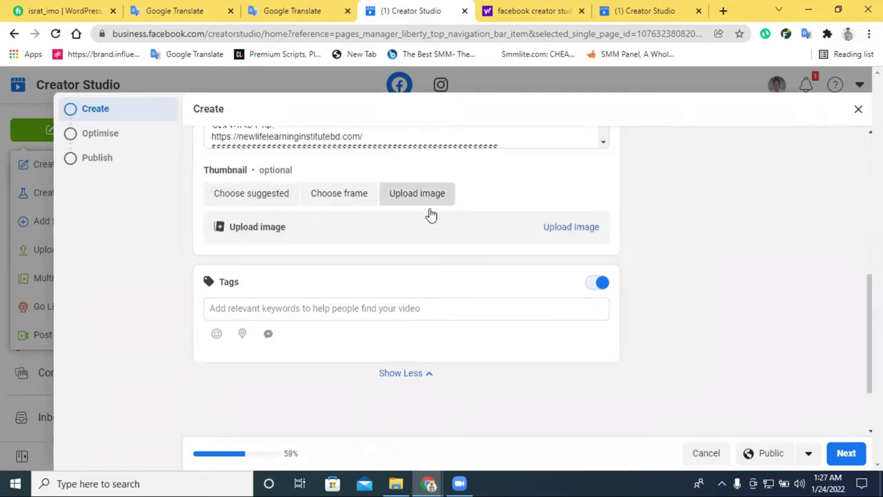
left_click(558, 227)
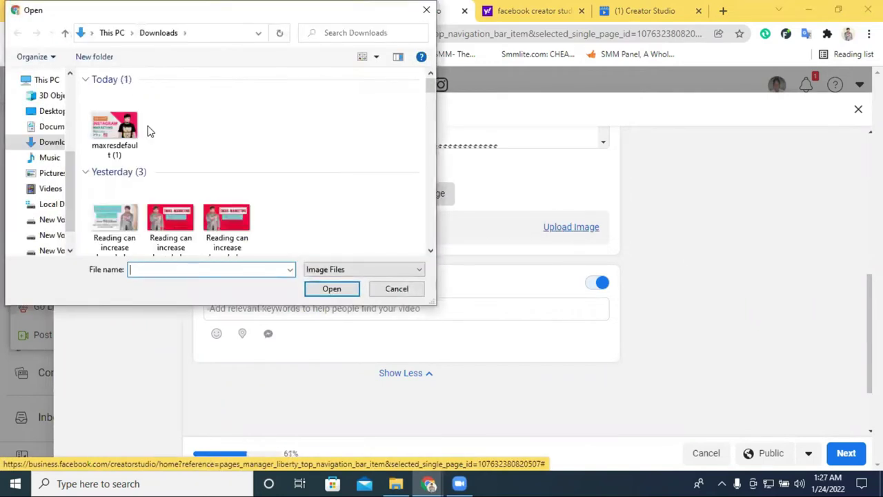
left_click(130, 126)
left_click(329, 289)
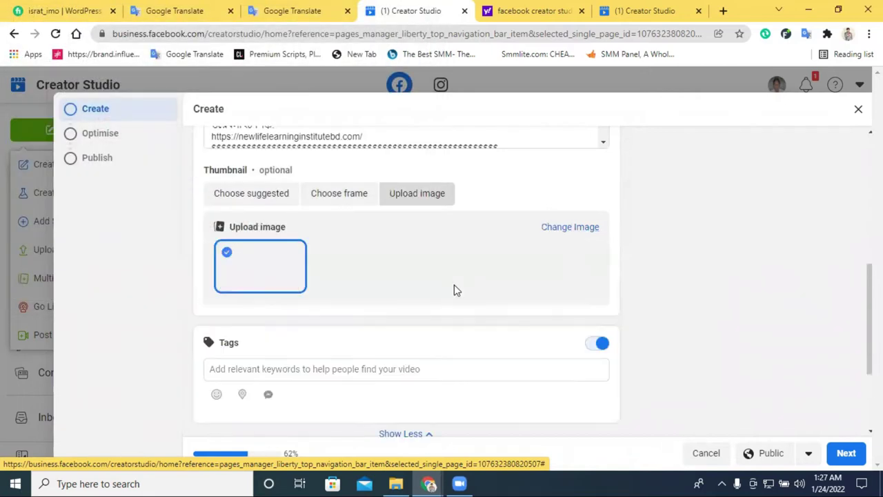
Step: Try the video frame at 00:04:40 as the thumbnail, discard it and switch back to the uploaded image
left_click(330, 200)
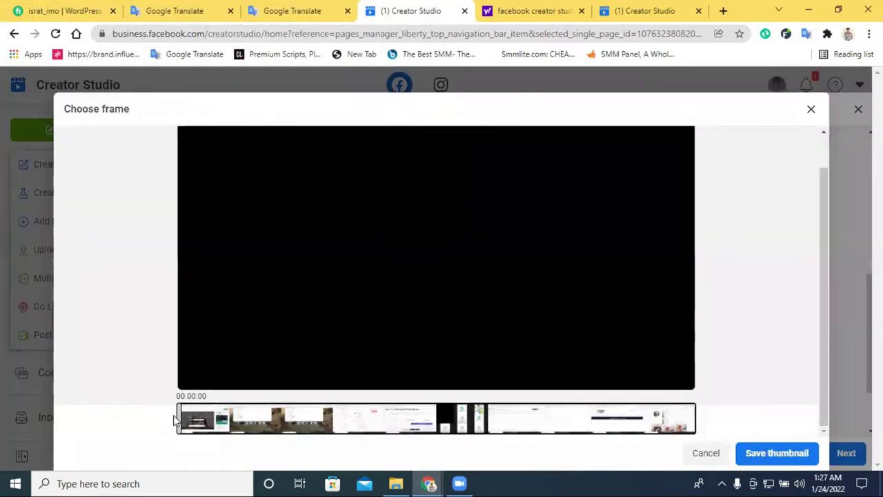
left_click_drag(180, 426, 210, 423)
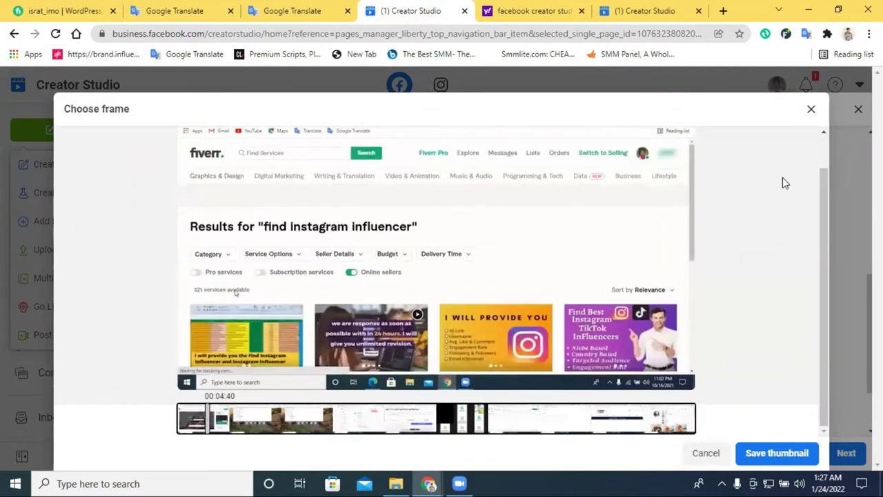
left_click(810, 109)
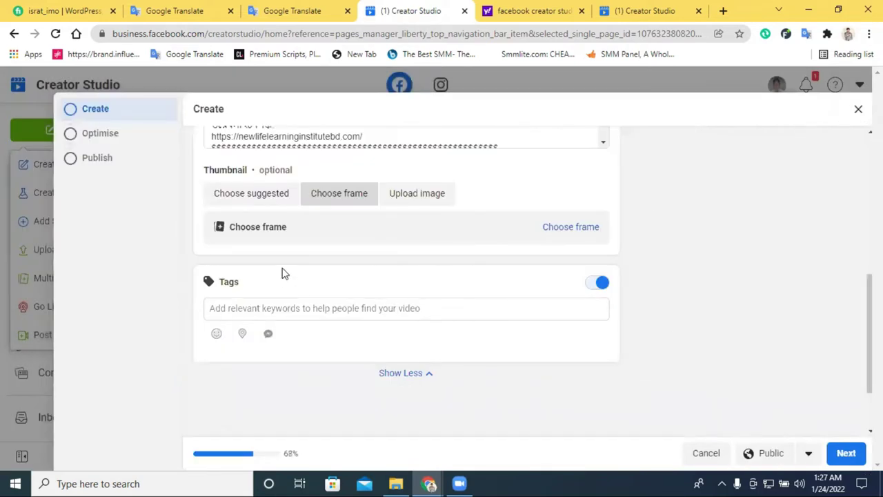
scroll(369, 238, "up", 2)
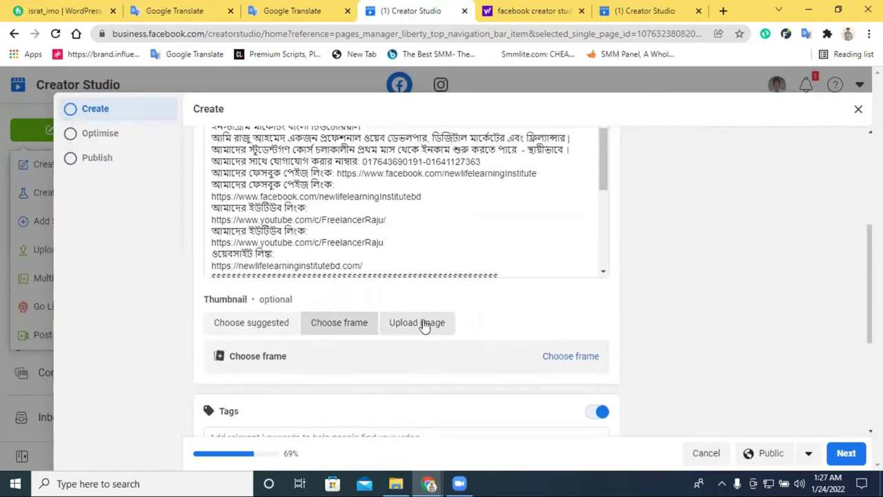
left_click(422, 327)
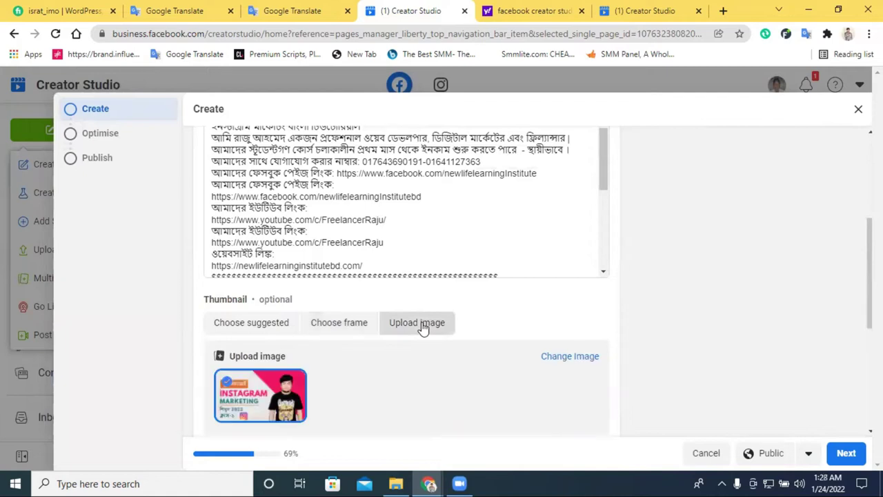
Step: Close the duplicate Creator Studio tab and open YouTube in a new browser tab
scroll(434, 315, "down", 4)
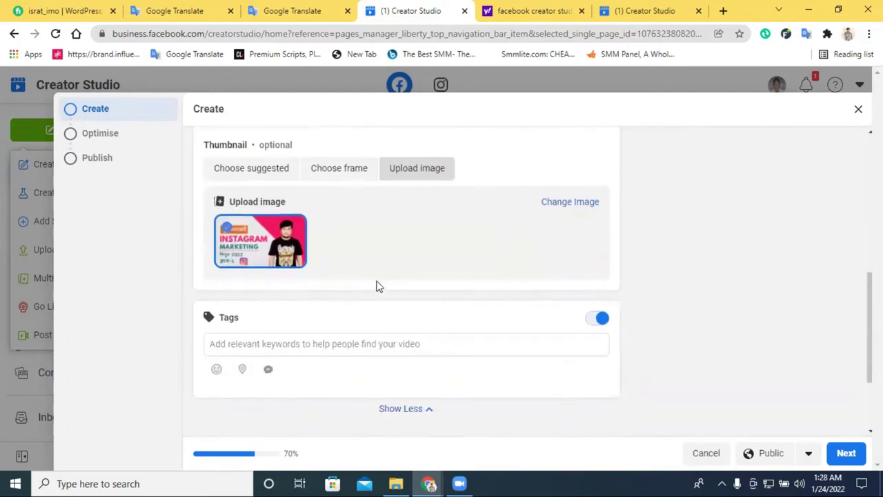
left_click(254, 240)
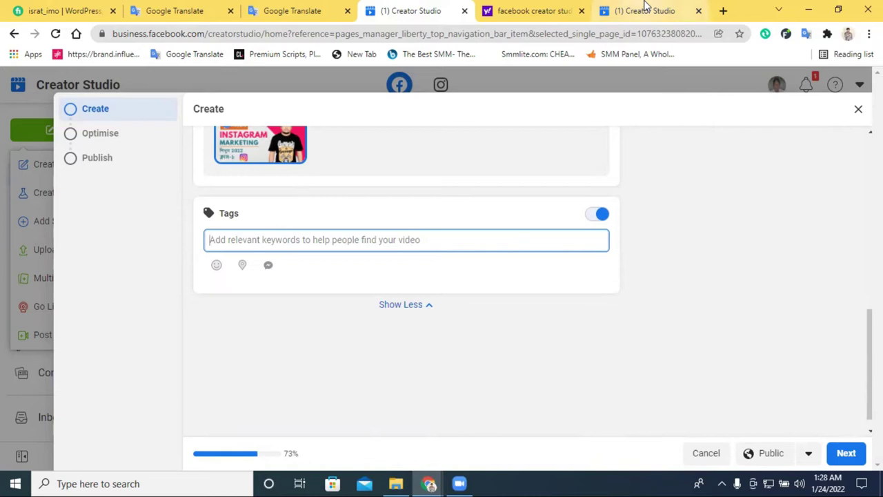
left_click(624, 8)
left_click(699, 11)
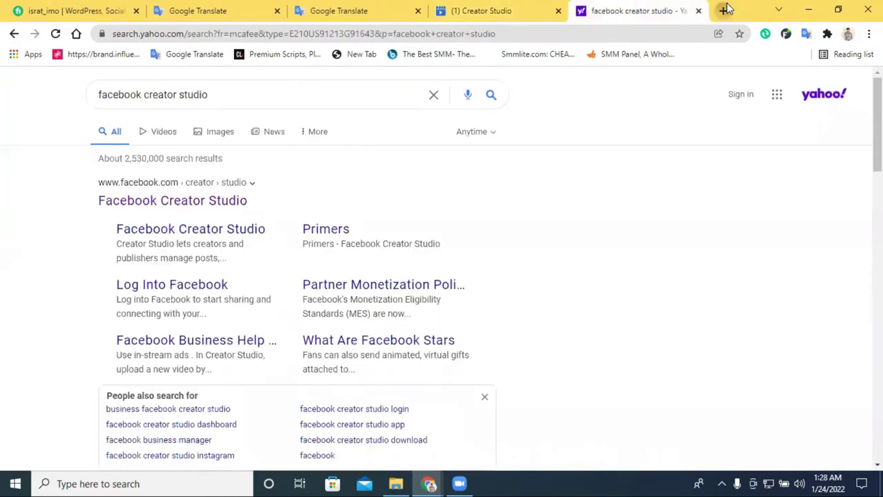
left_click(722, 11)
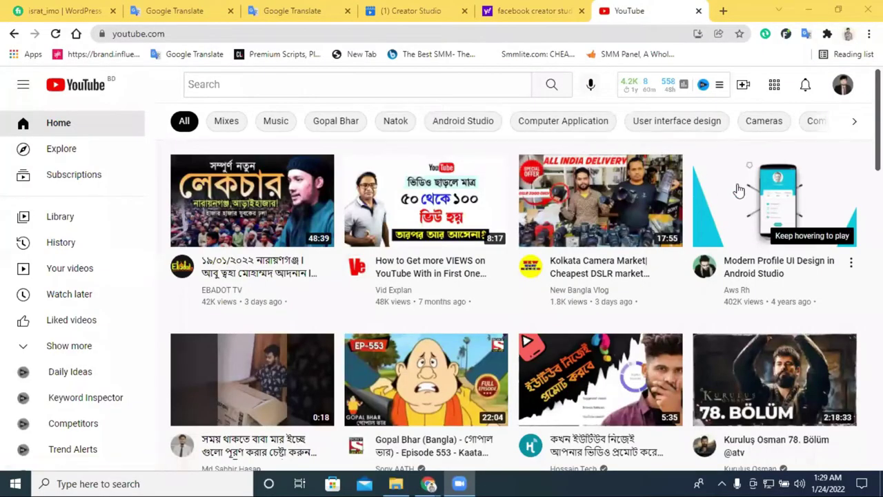
Step: Open your own YouTube channel, pause its featured video, and open the upload "Email Marketing Gig Create Bangla Tutorial 2022", pausing its playback
left_click(842, 85)
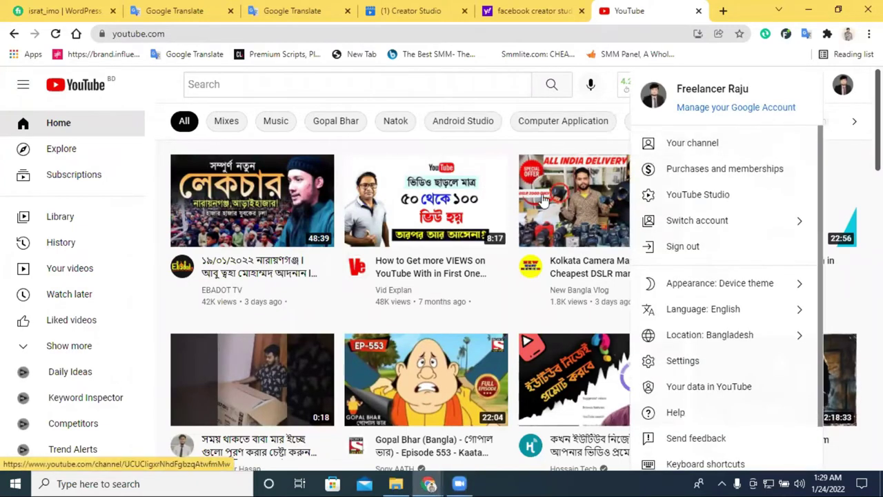
left_click(692, 142)
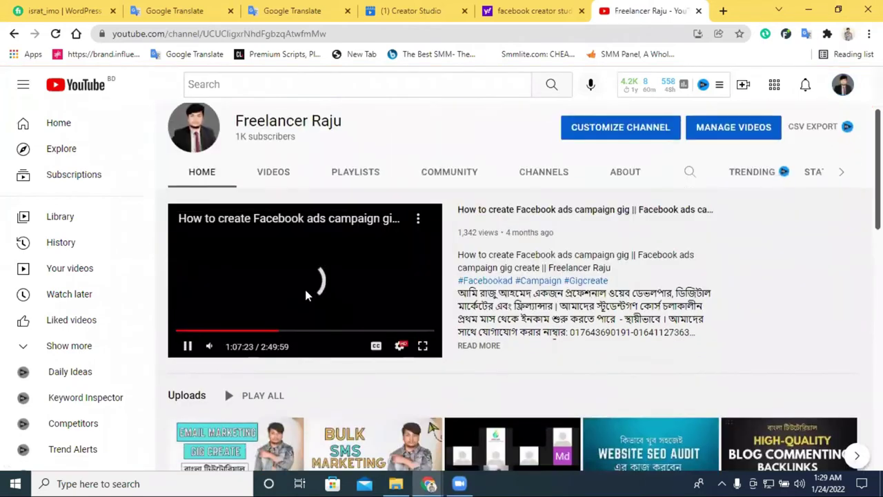
left_click(304, 287)
scroll(262, 310, "down", 3)
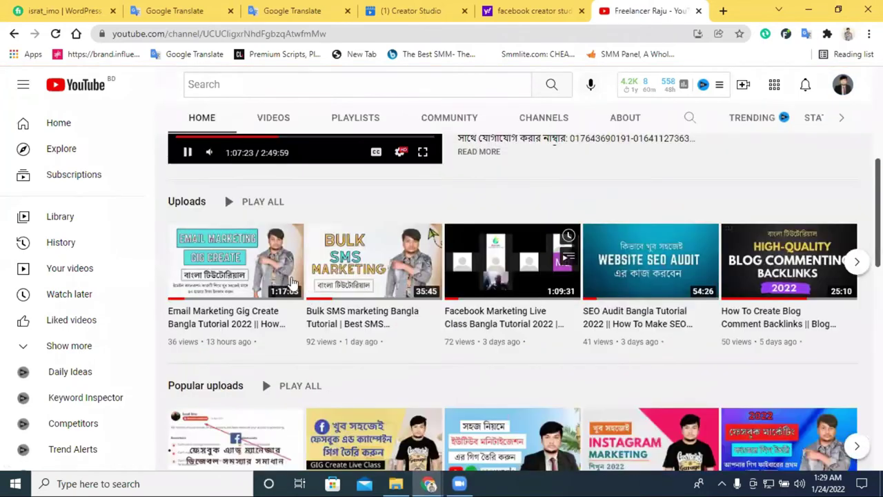
left_click(235, 262)
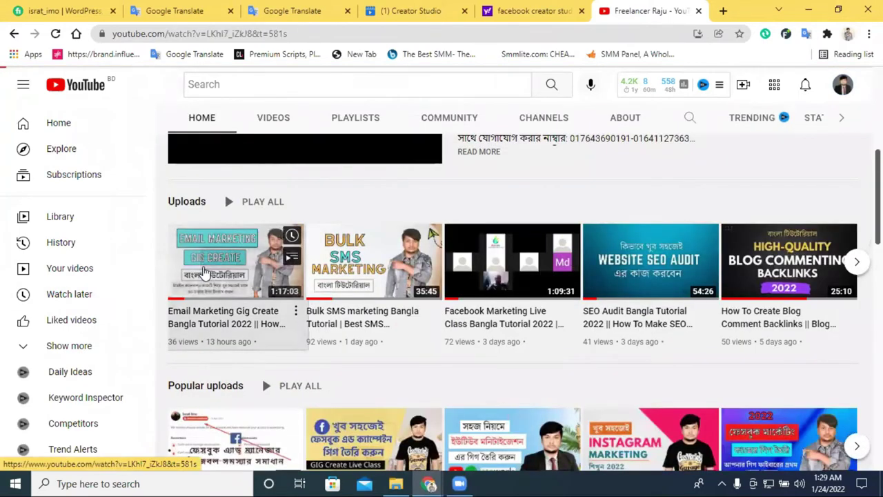
left_click(301, 232)
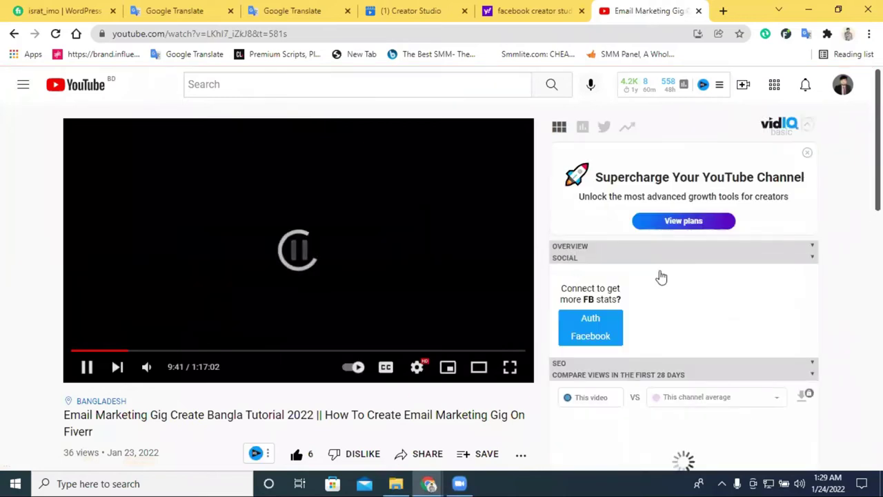
Step: Examine the YouTube video's vidIQ SEO score, its score breakdown, the optimization checklist and the ranked video tags
scroll(660, 276, "down", 3)
scroll(657, 277, "down", 1)
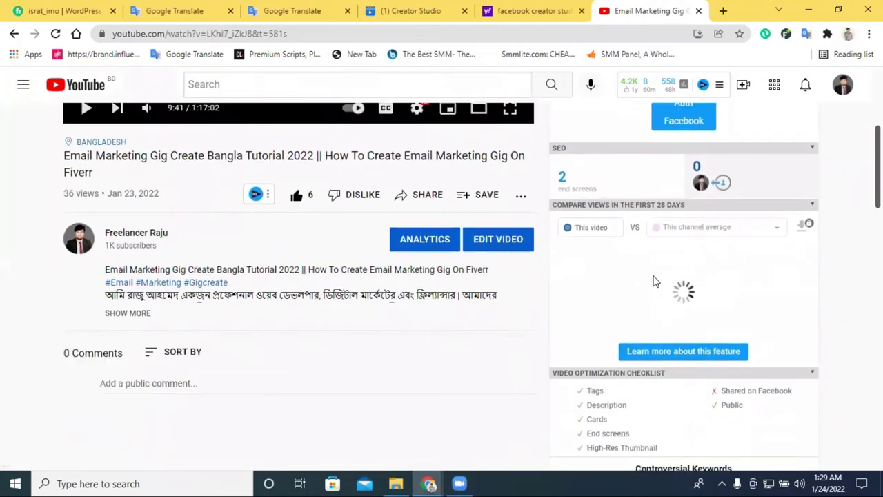
scroll(656, 280, "down", 3)
scroll(652, 285, "up", 10)
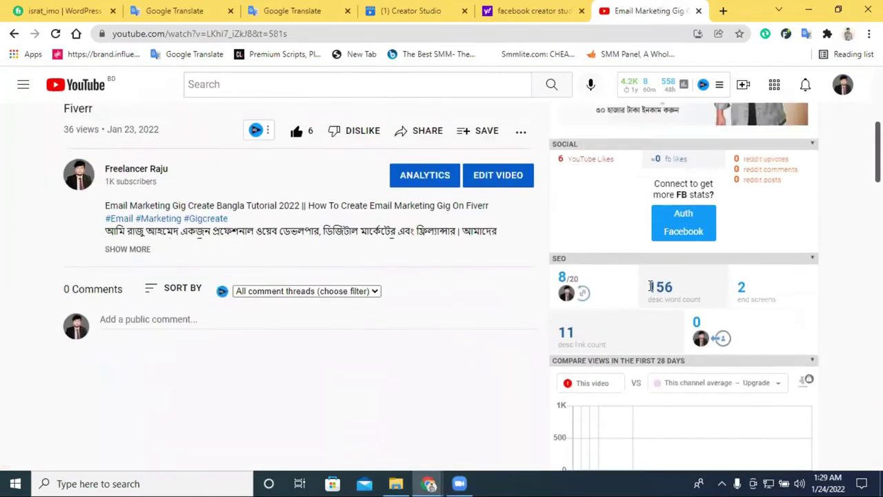
scroll(647, 286, "down", 10)
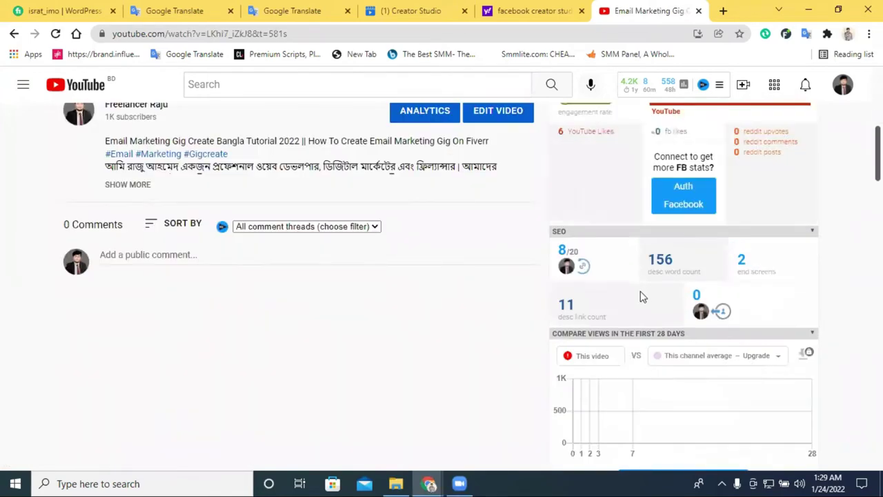
scroll(662, 286, "up", 7)
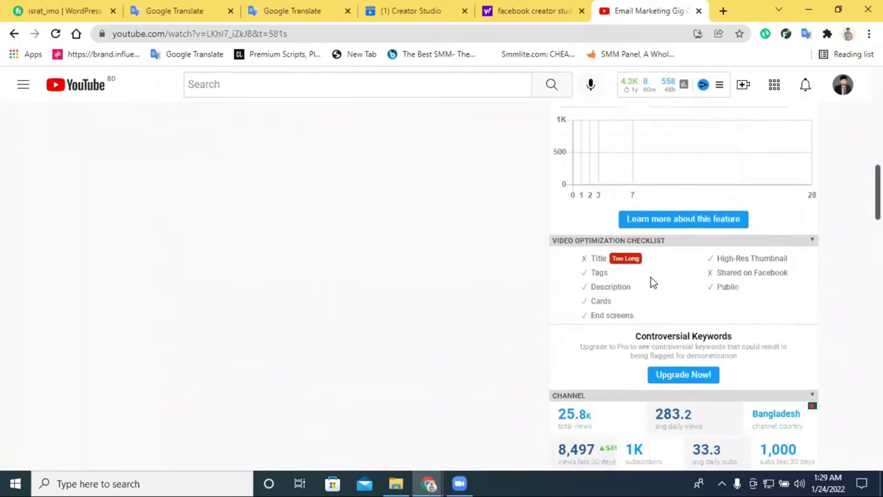
mouse_move(570, 196)
left_click_drag(570, 195, 563, 194)
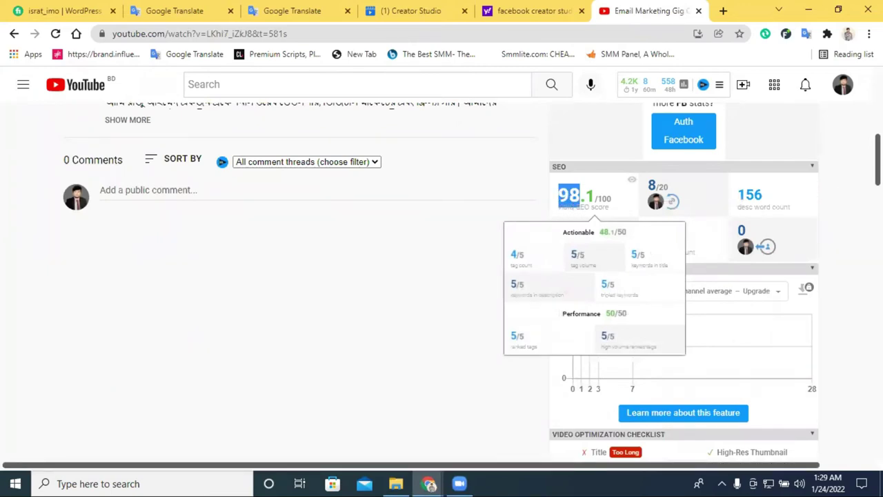
left_click(833, 206)
scroll(685, 276, "down", 3)
scroll(685, 276, "down", 4)
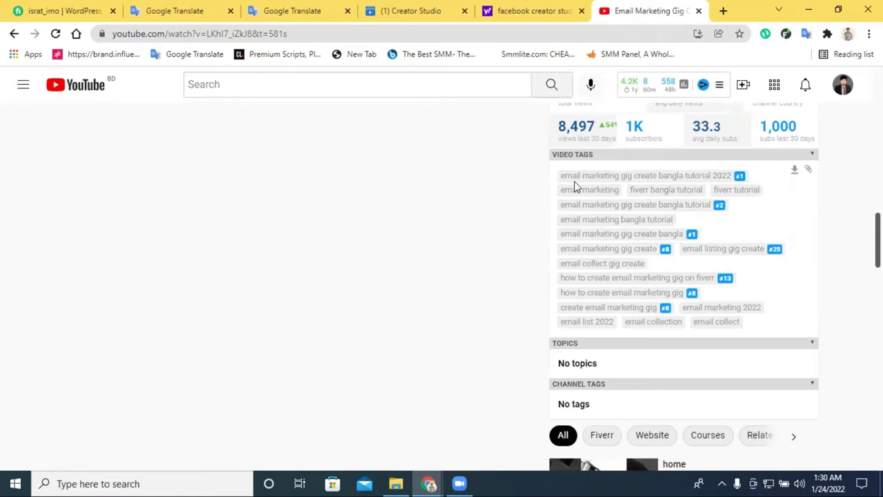
scroll(576, 225, "up", 10)
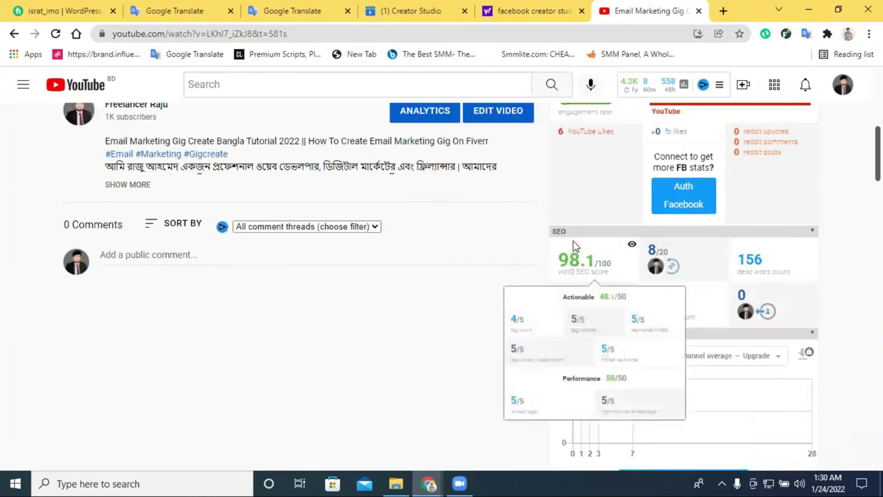
scroll(488, 239, "up", 4)
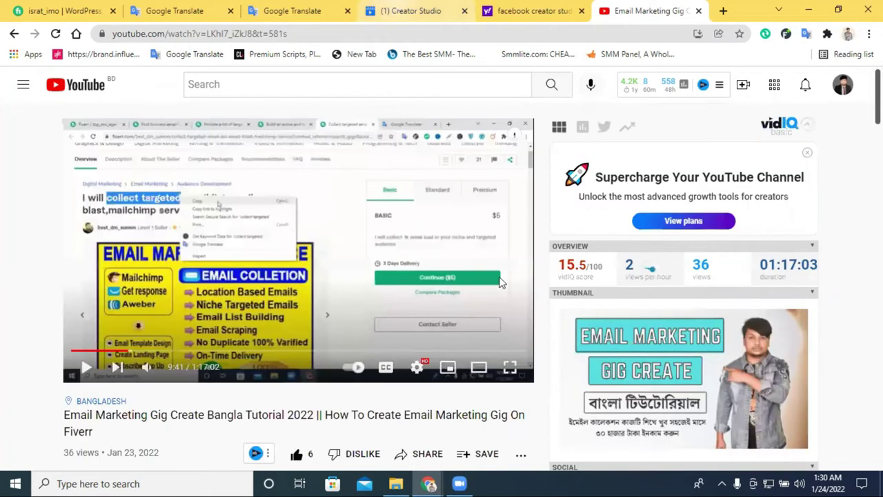
Step: Return to the Creator Studio tags field, search the web for "facebook tag generator" in a new tab, and open the datagemba Hashtags Generator
key("ctrl+4")
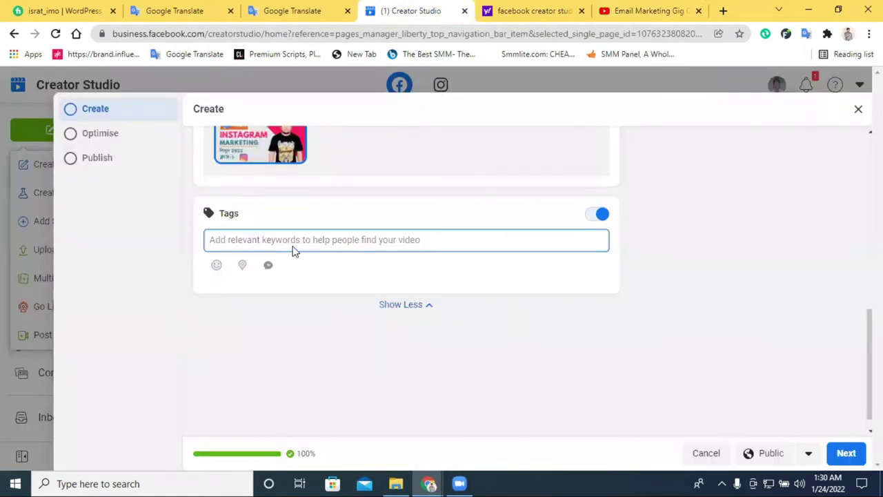
left_click(723, 10)
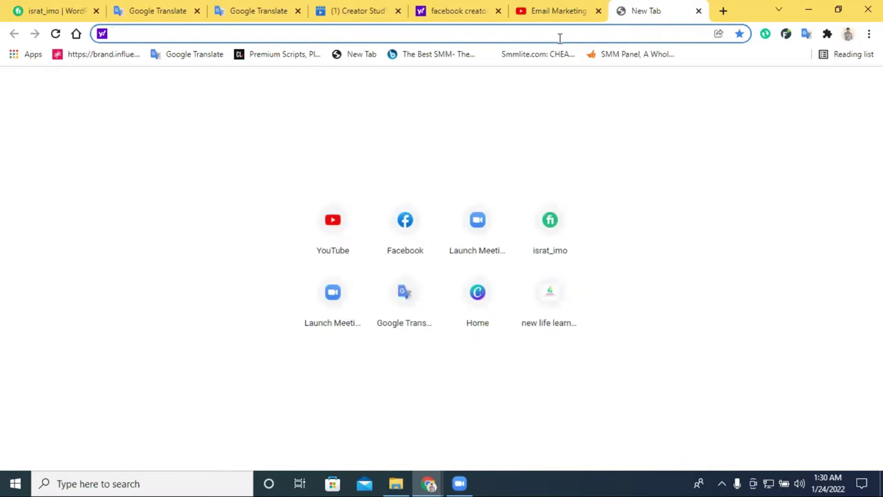
type("faceboo")
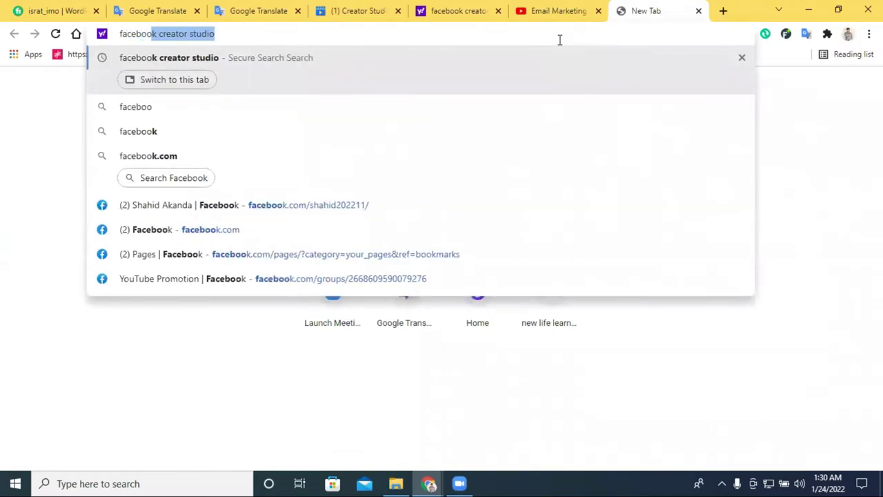
type("k tag")
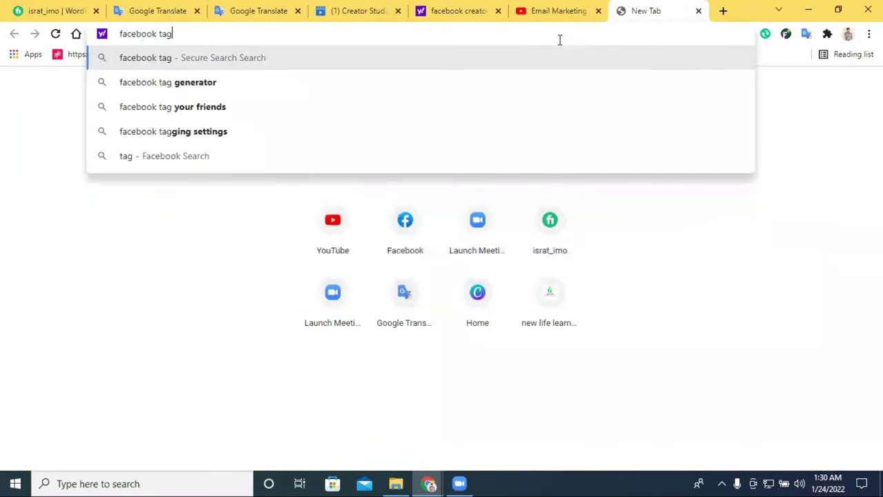
left_click(297, 90)
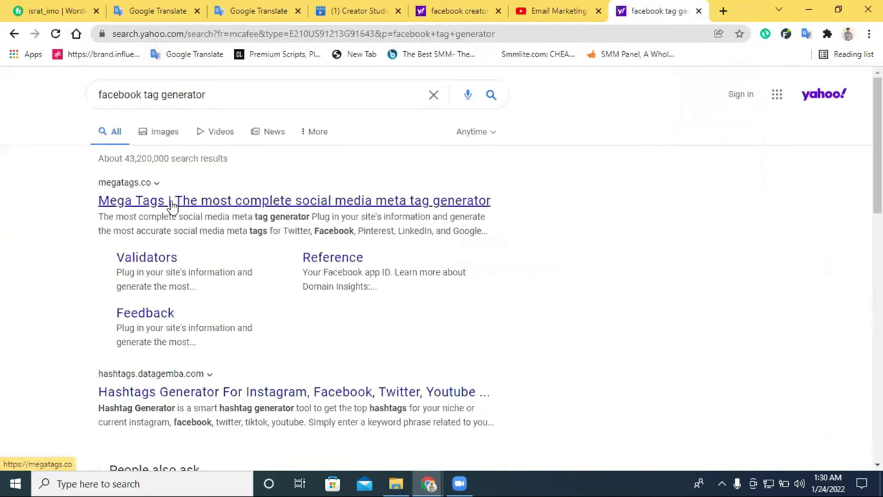
left_click(268, 201)
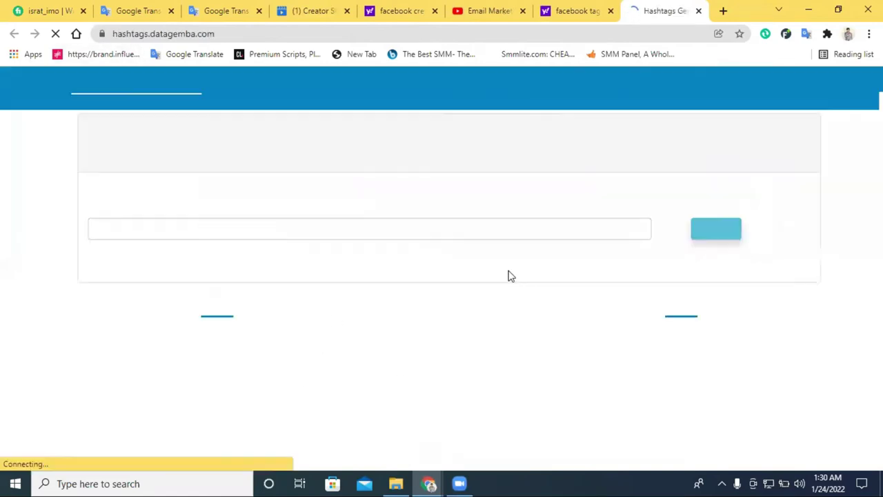
scroll(506, 258, "down", 3)
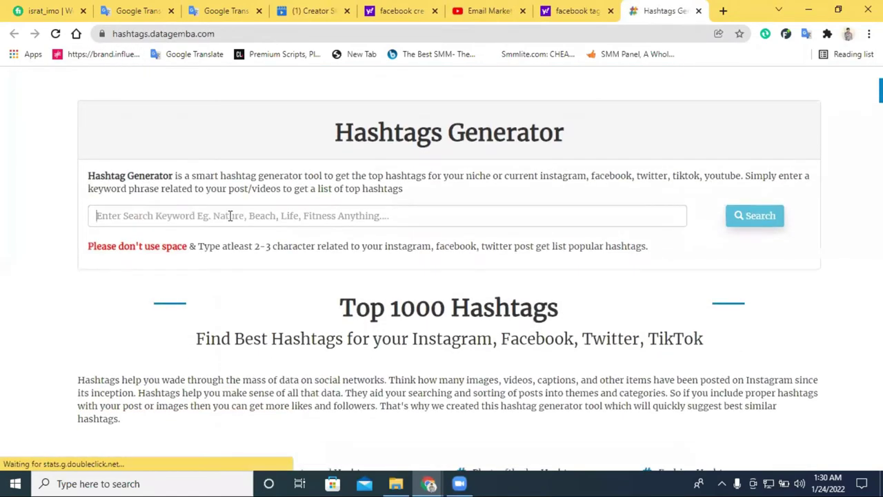
Step: Generate hashtags for the keyword "instagram" and examine the suggested hashtag lists and the top 10 ranking
scroll(230, 219, "down", 4)
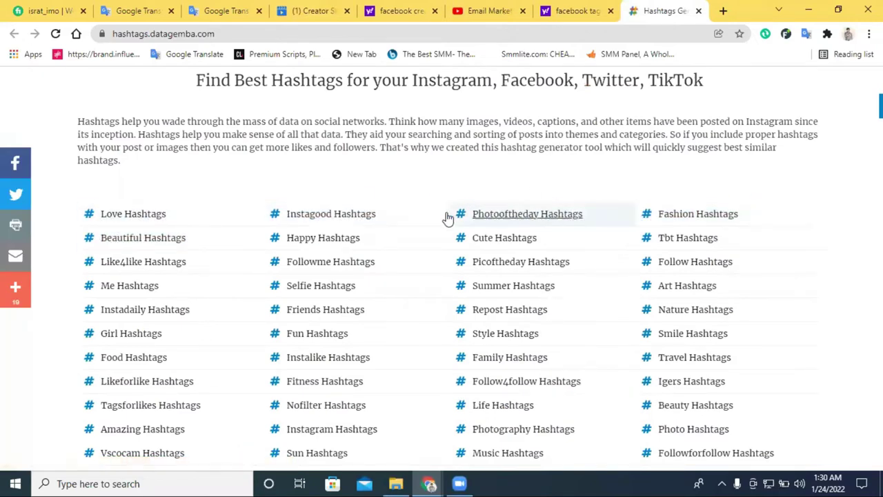
scroll(306, 233, "up", 4)
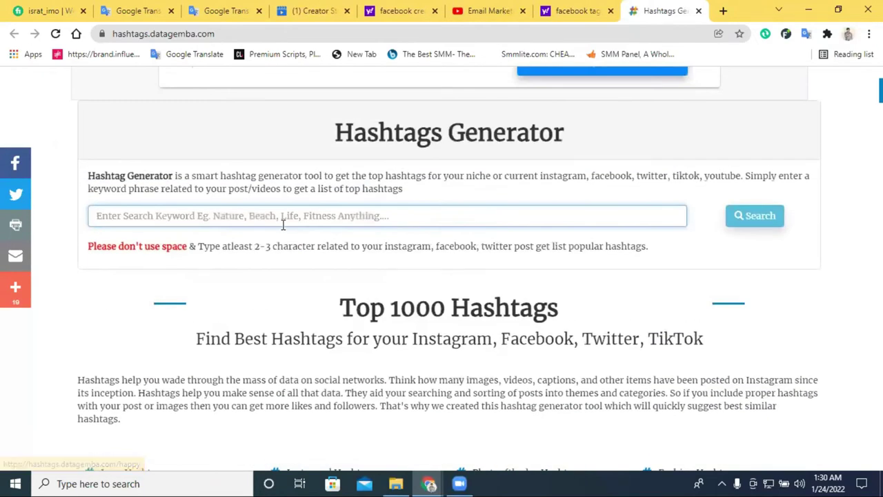
type("instagram")
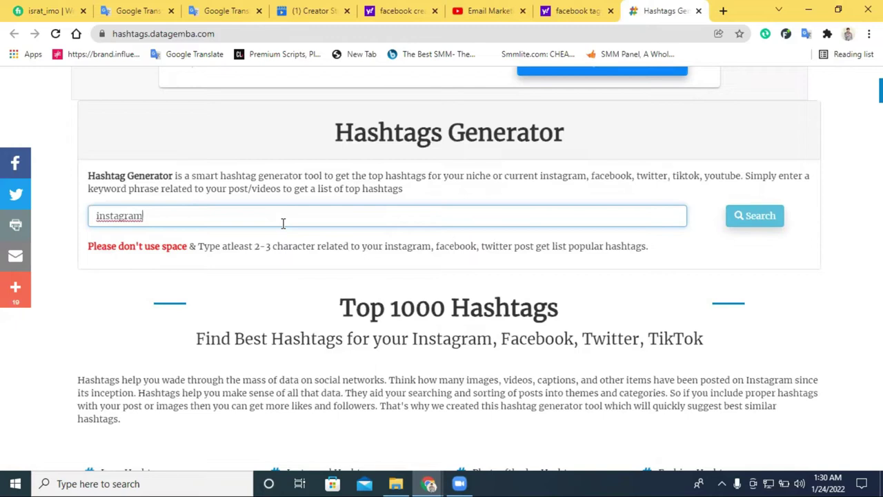
type("mae")
left_click(752, 222)
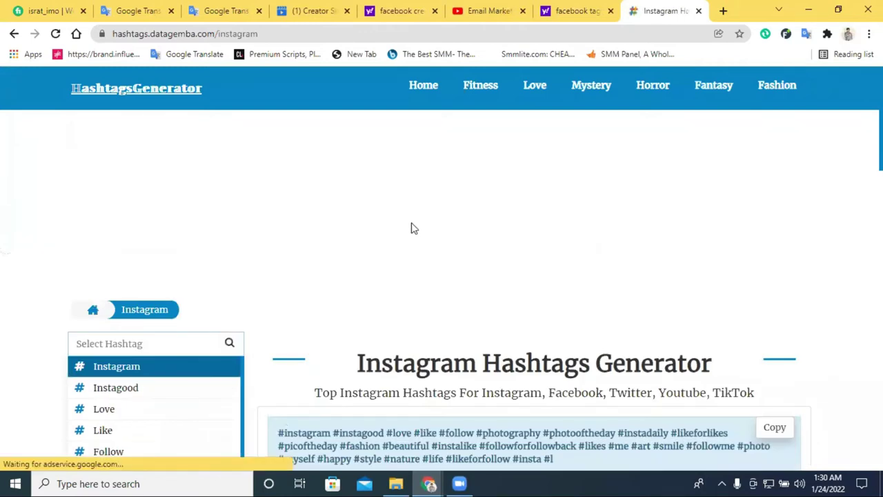
scroll(412, 223, "down", 3)
scroll(412, 216, "up", 2)
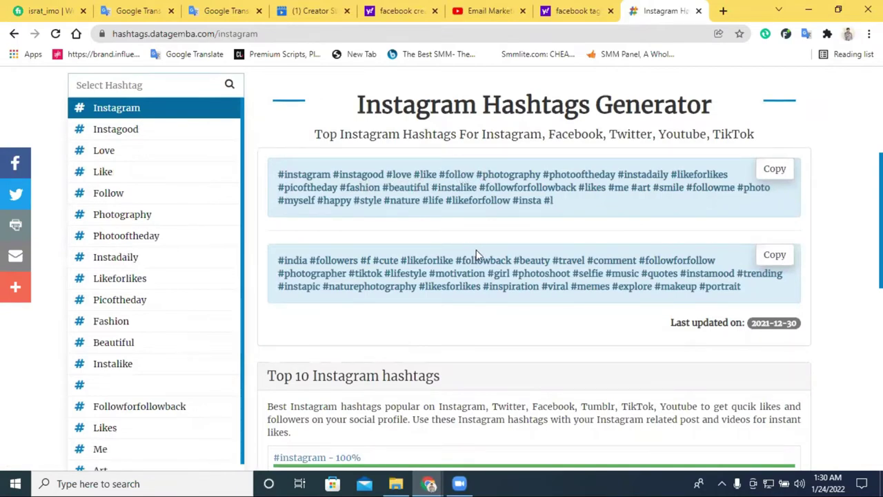
scroll(476, 254, "down", 8)
scroll(473, 258, "up", 6)
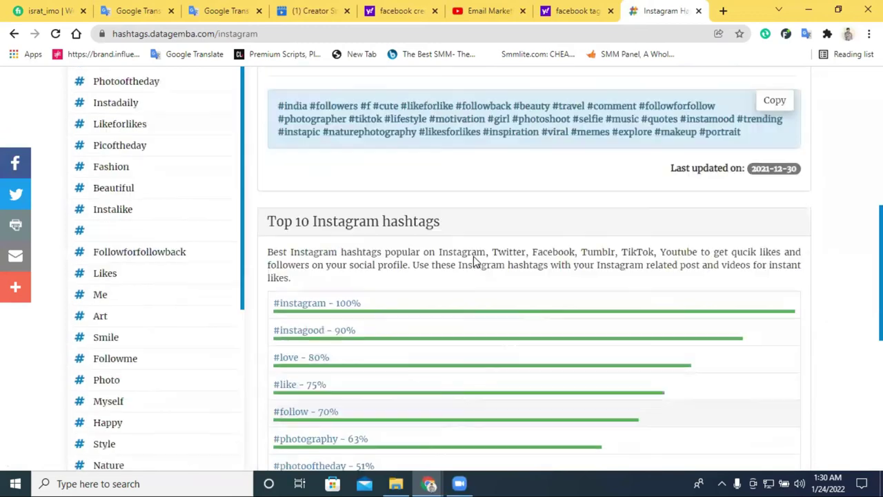
scroll(473, 259, "up", 7)
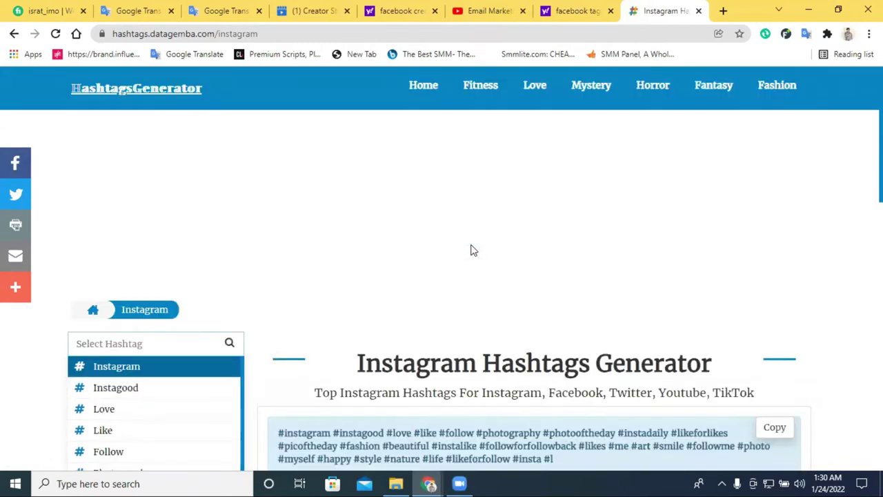
Step: Return to the "facebook tag generator" search results, open the All Hashtag site, and close the datagemba Hashtags Generator
left_click(14, 38)
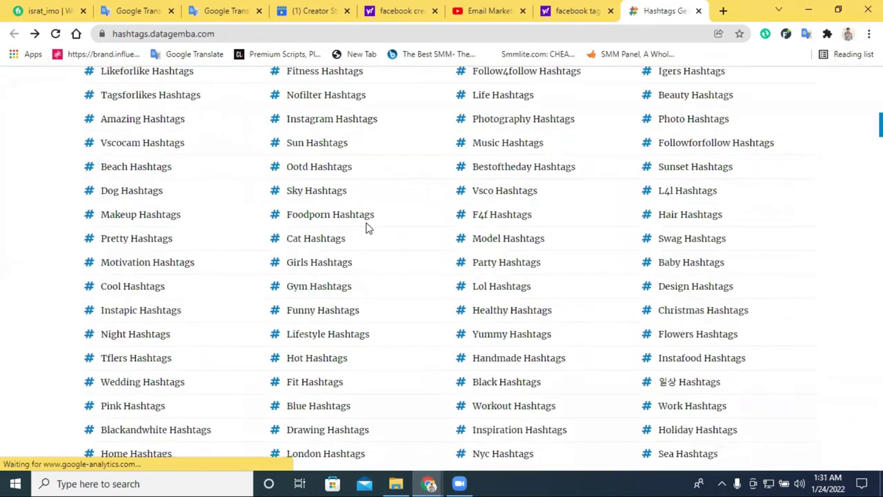
left_click(367, 227)
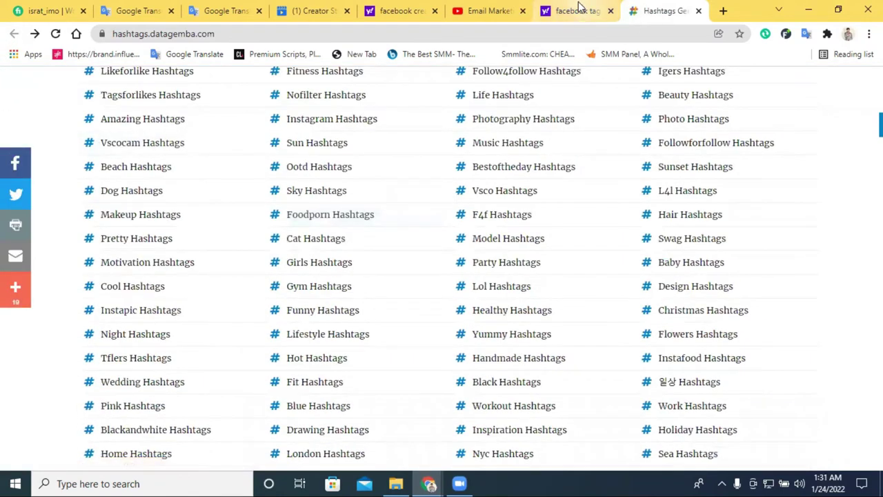
left_click(578, 10)
scroll(361, 286, "down", 5)
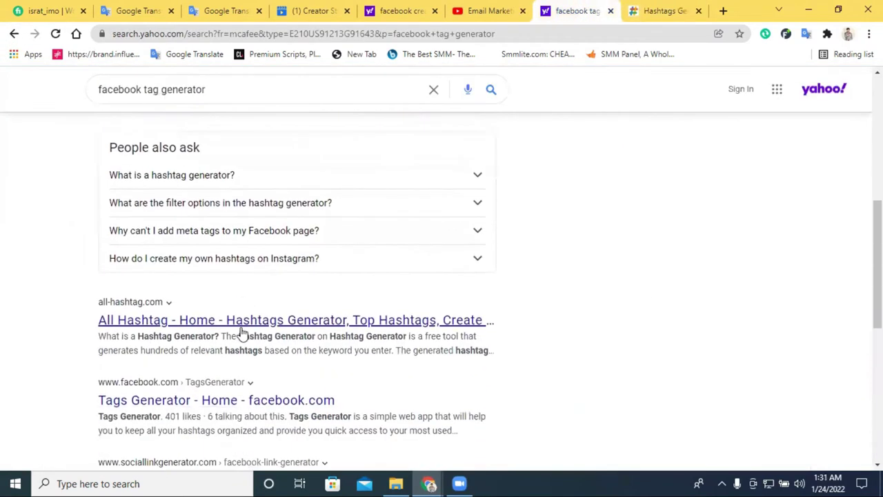
left_click(414, 321)
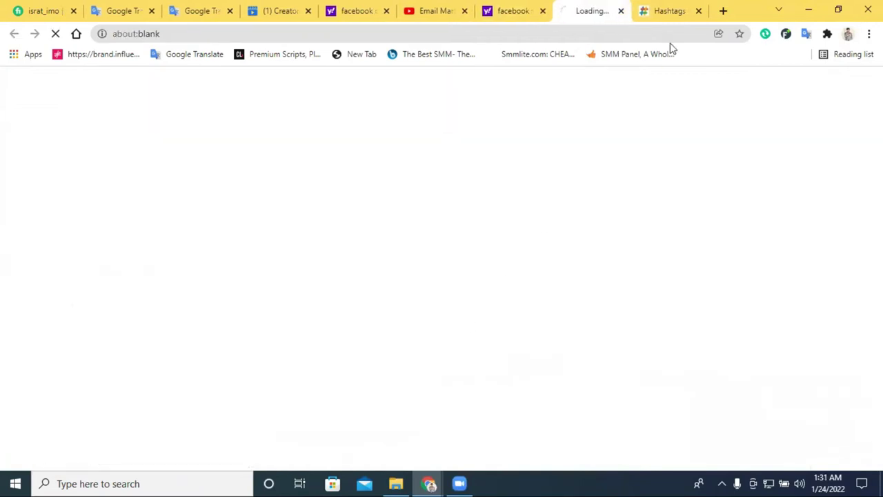
left_click(699, 12)
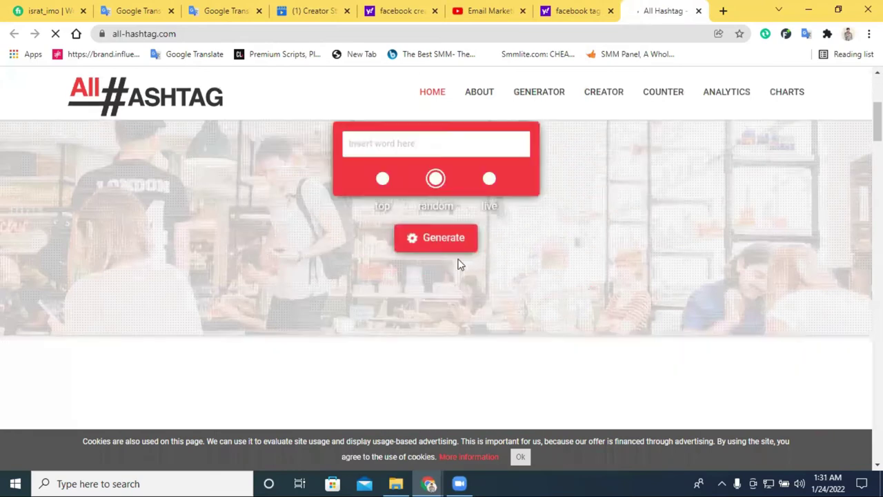
Step: Look over the All Hashtag home page and the remaining web results for "facebook tag generator"
scroll(523, 153, "down", 11)
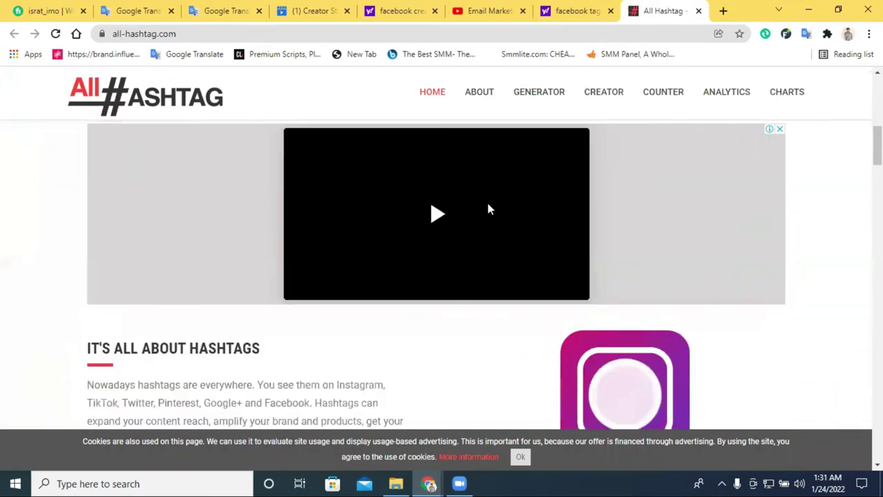
scroll(490, 210, "down", 5)
scroll(501, 232, "up", 12)
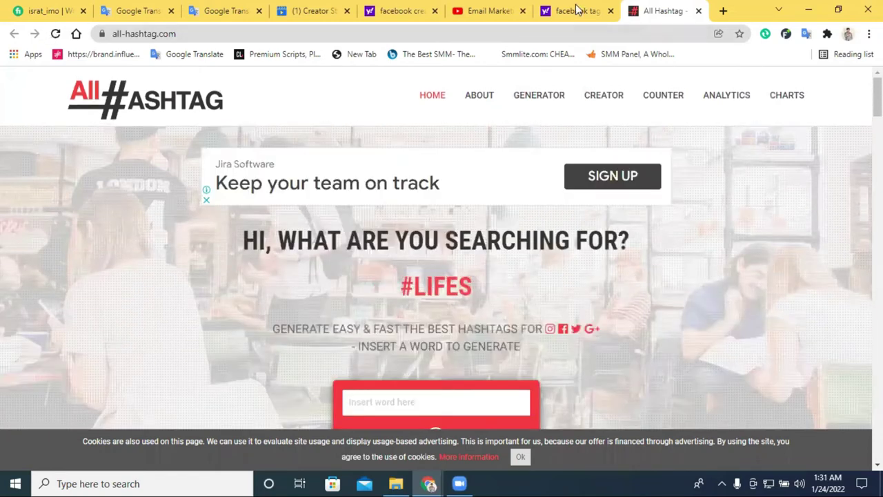
left_click(578, 11)
scroll(148, 345, "down", 3)
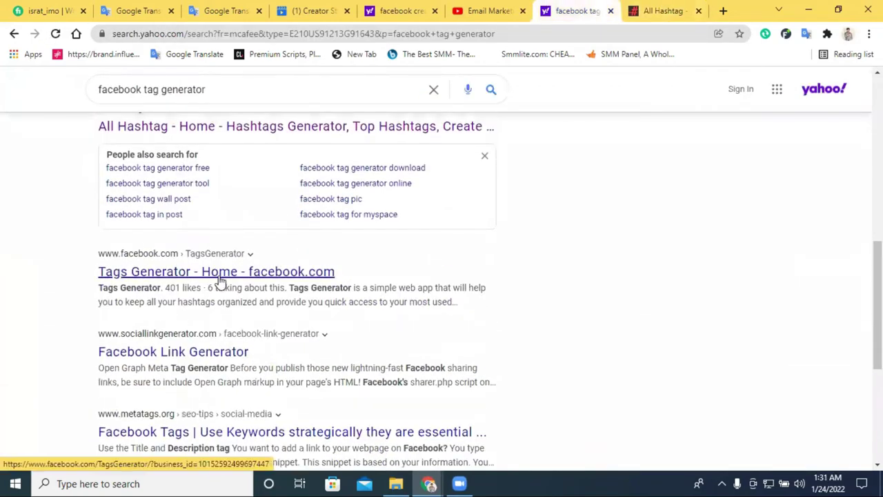
scroll(242, 312, "down", 2)
scroll(242, 314, "down", 3)
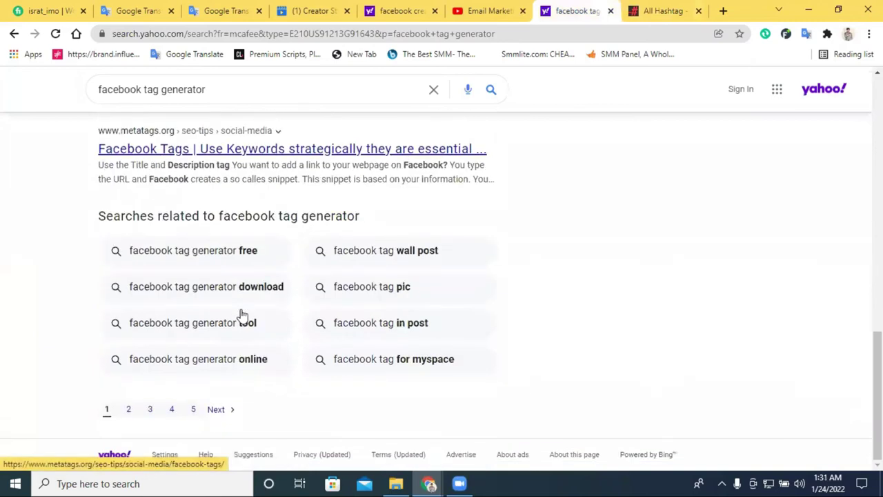
scroll(242, 315, "up", 6)
scroll(243, 314, "up", 3)
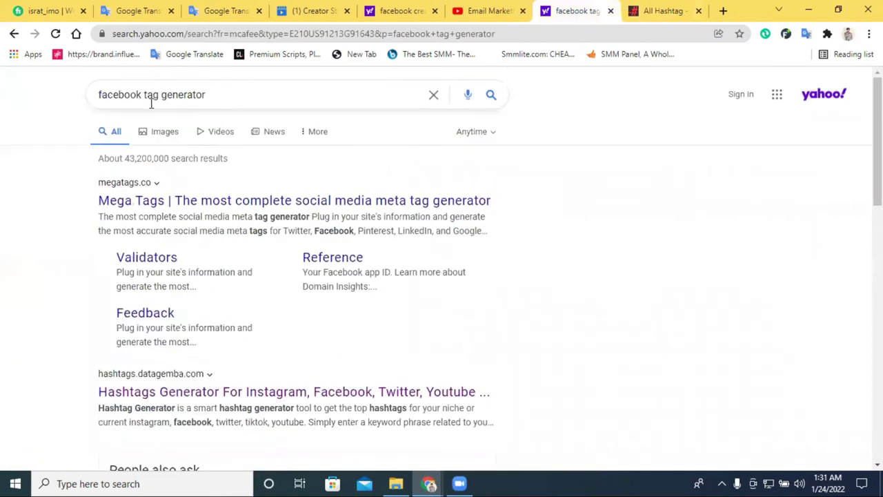
Step: Search the web for "keywordtool.io" and open the Keyword Tool website from the results
left_click(210, 94)
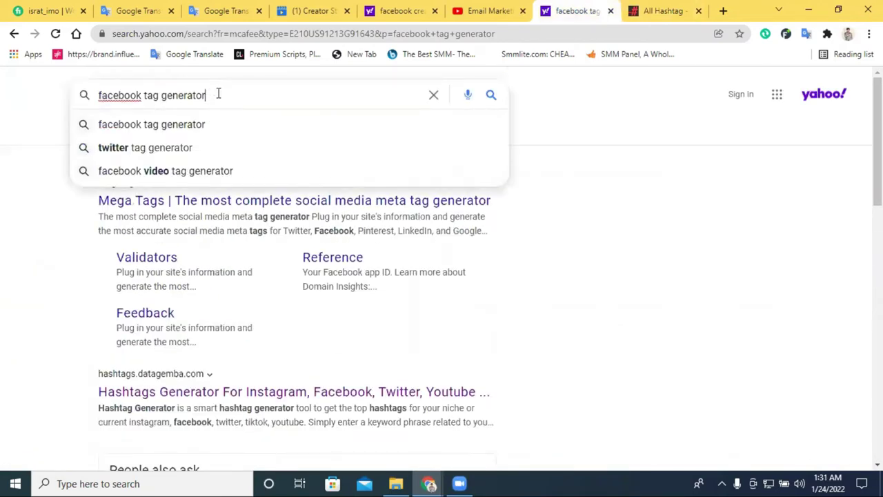
key("ctrl+a")
type("ke")
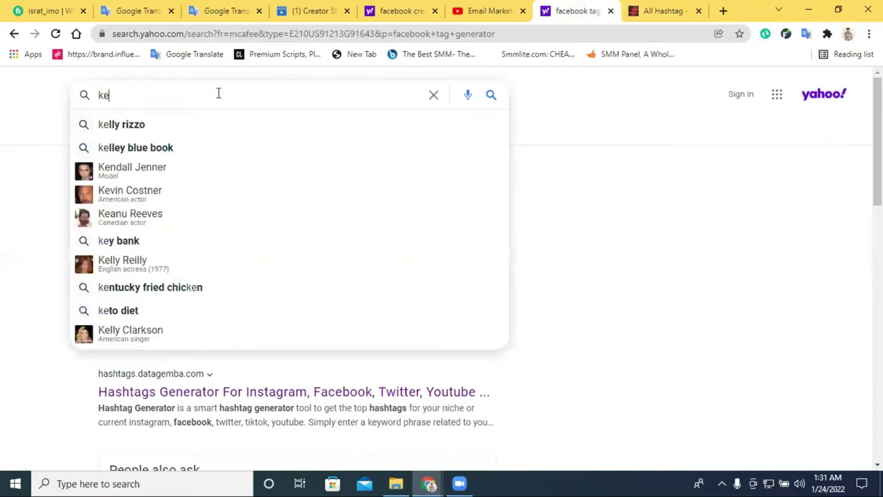
type("yw")
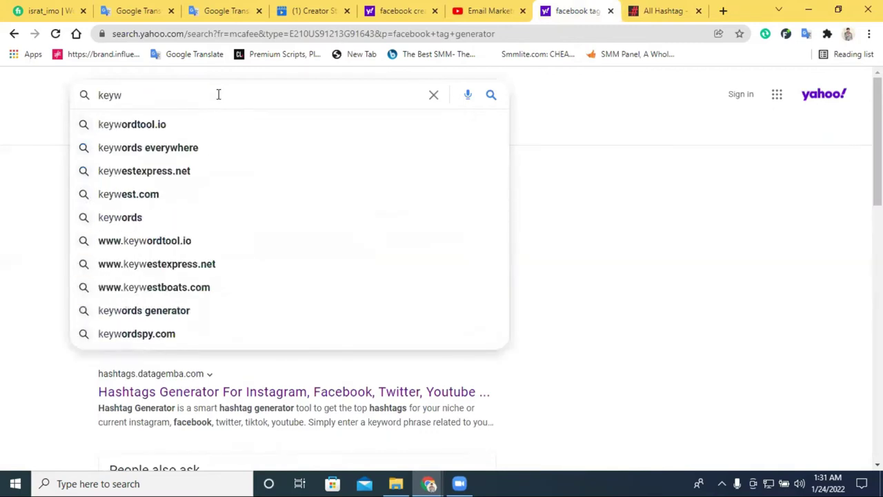
left_click(189, 123)
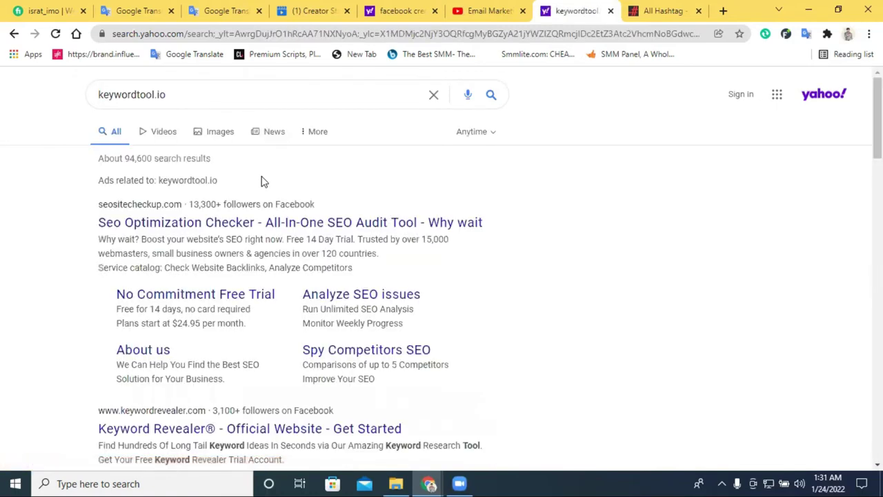
scroll(249, 235, "down", 1)
scroll(235, 331, "down", 1)
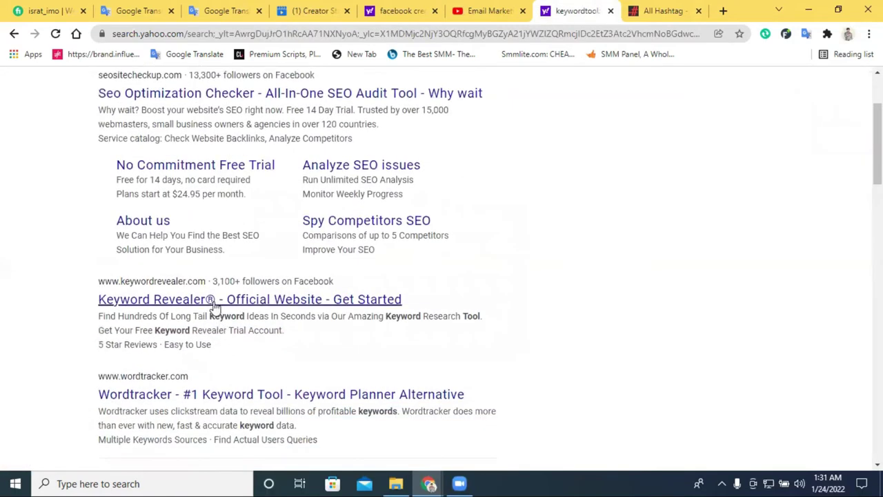
scroll(228, 290, "up", 2)
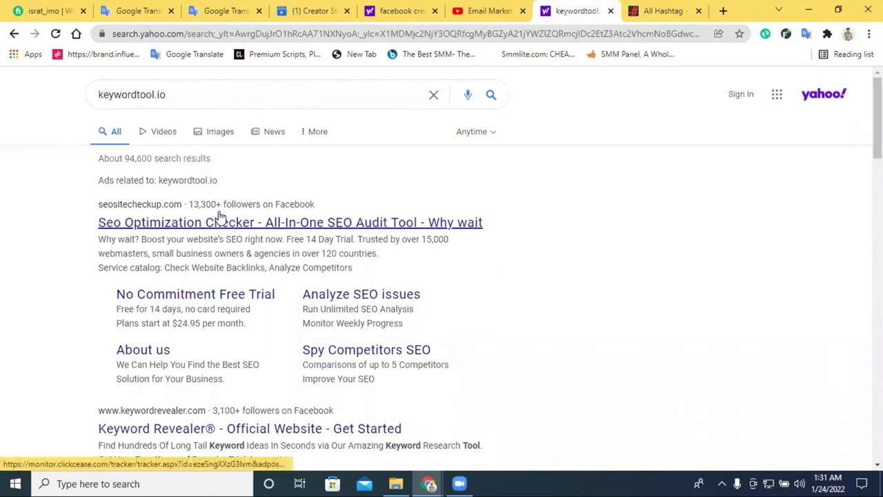
scroll(207, 235, "down", 5)
scroll(223, 236, "down", 3)
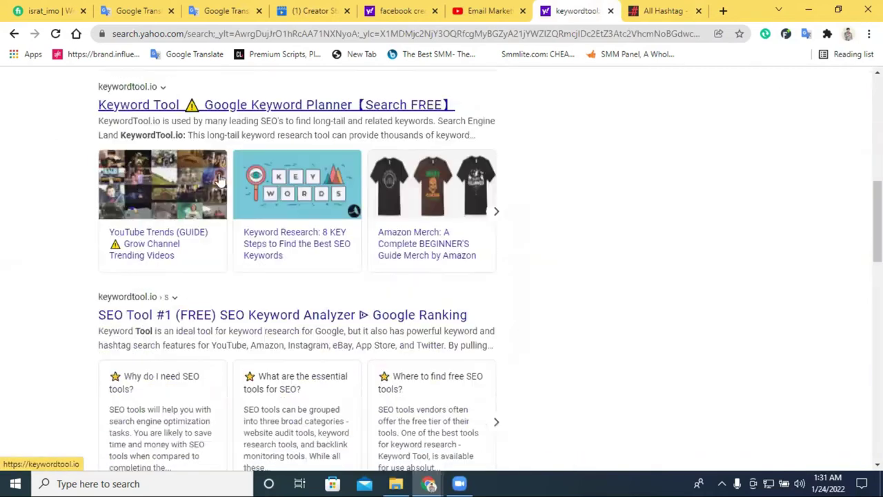
left_click(211, 114)
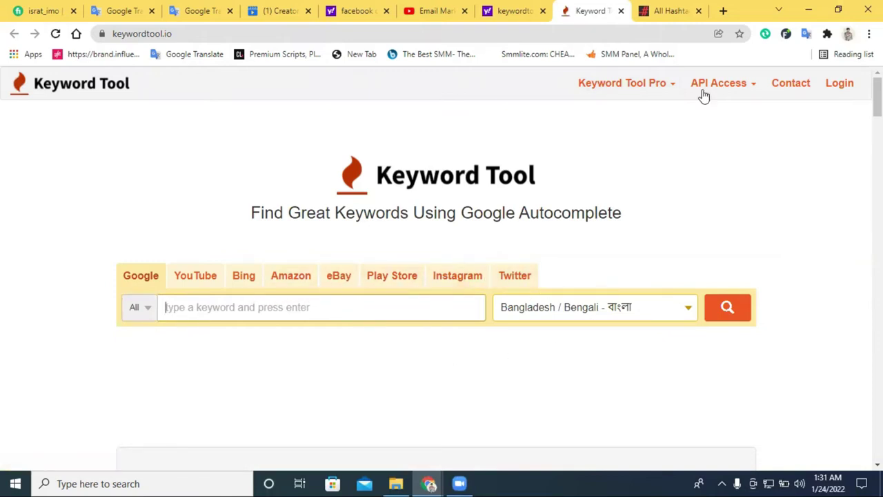
Step: Revisit the All Hashtag page briefly and return to the video's tags field in Creator Studio
left_click(683, 9)
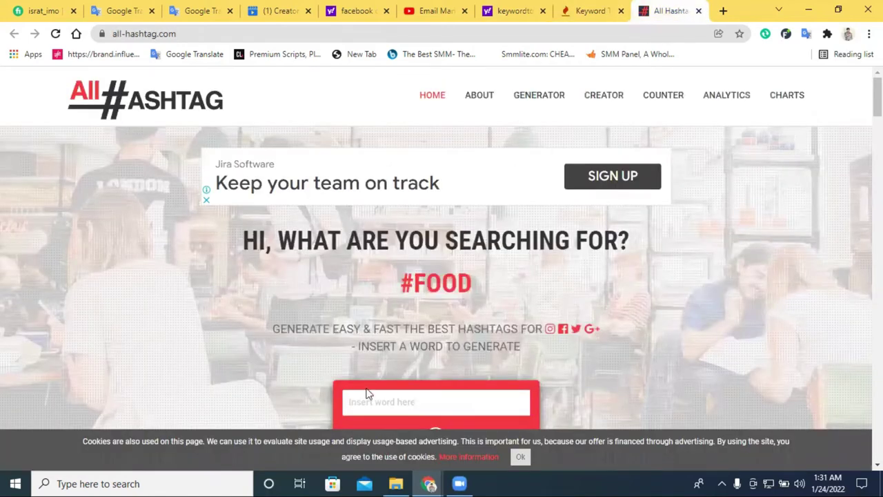
scroll(366, 392, "down", 1)
left_click(280, 11)
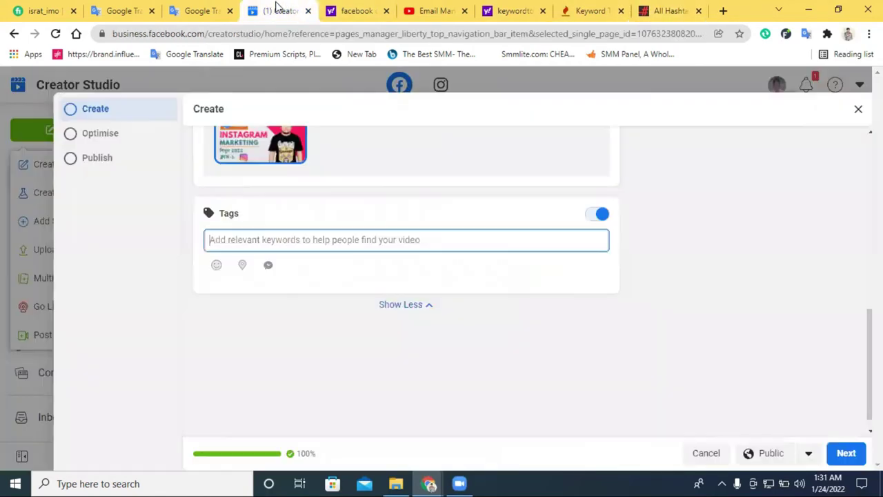
Step: Switch to YouTube, open your own channel, and open the popular upload "Instagram Marketing Bangla Tutorial 2021"
left_click(435, 12)
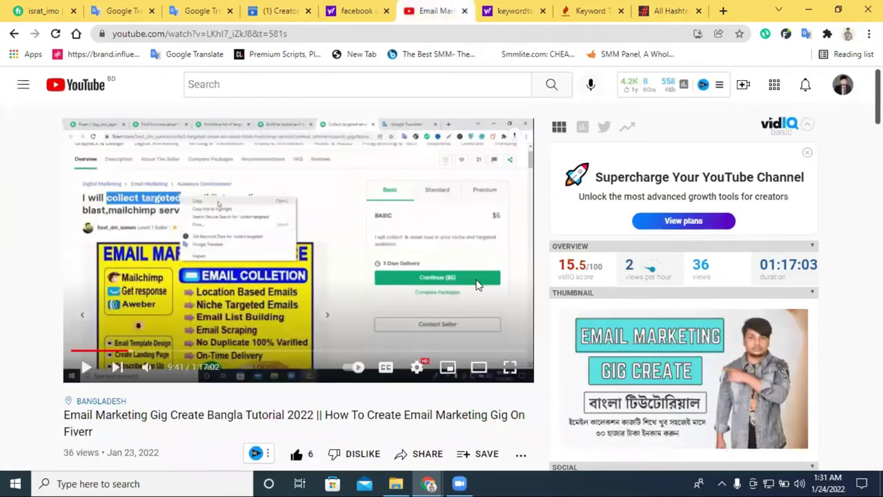
left_click(842, 85)
left_click(688, 152)
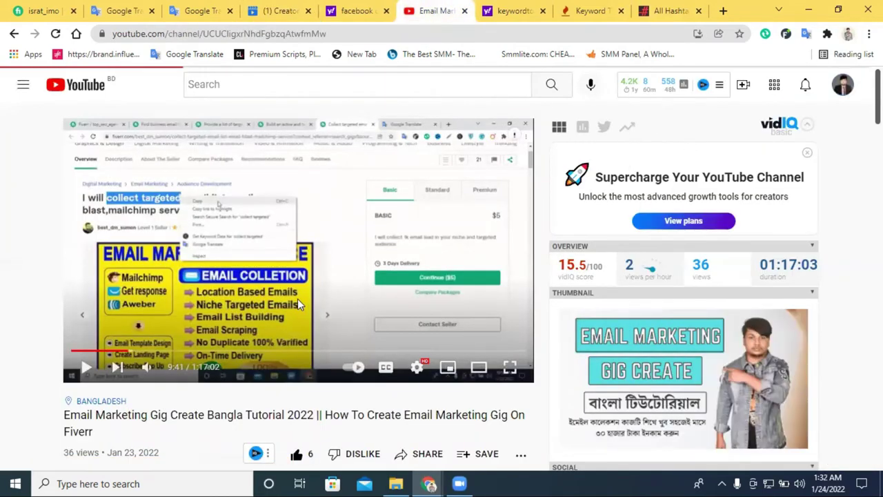
scroll(360, 324, "down", 5)
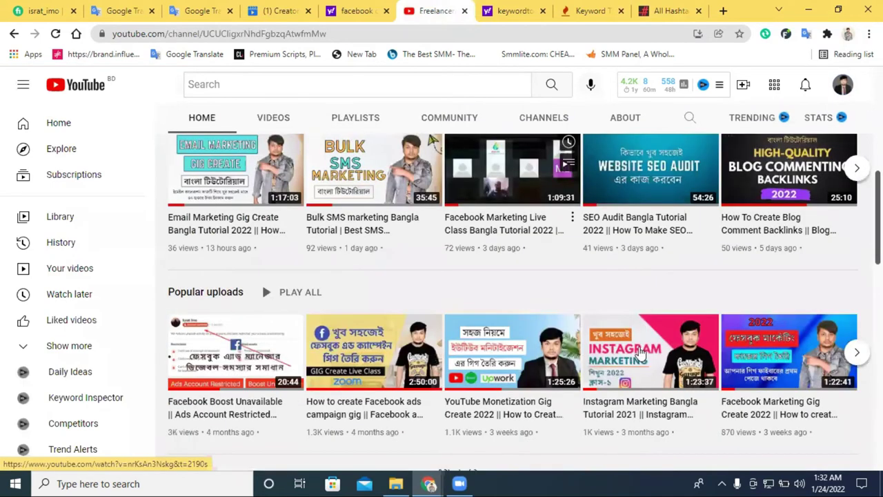
left_click(639, 353)
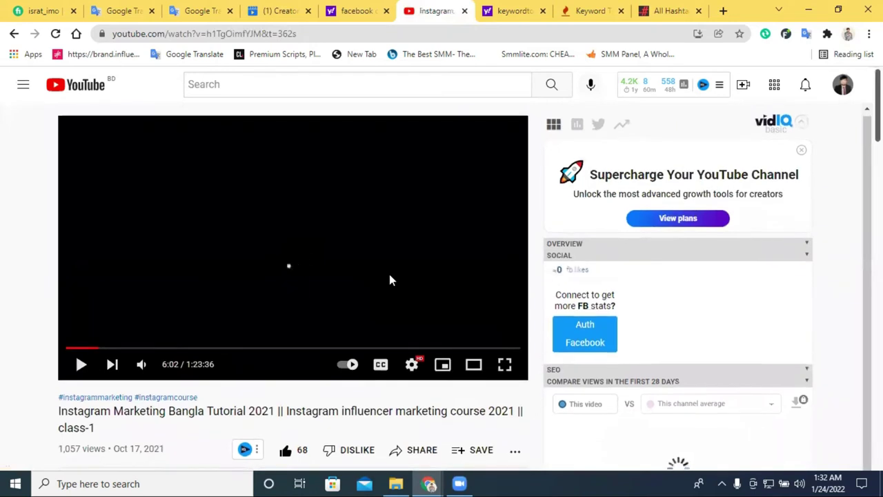
Step: Copy the words "Instagram Marketing" from the first entry in the video's vidIQ tag list
scroll(448, 283, "down", 3)
scroll(500, 286, "down", 5)
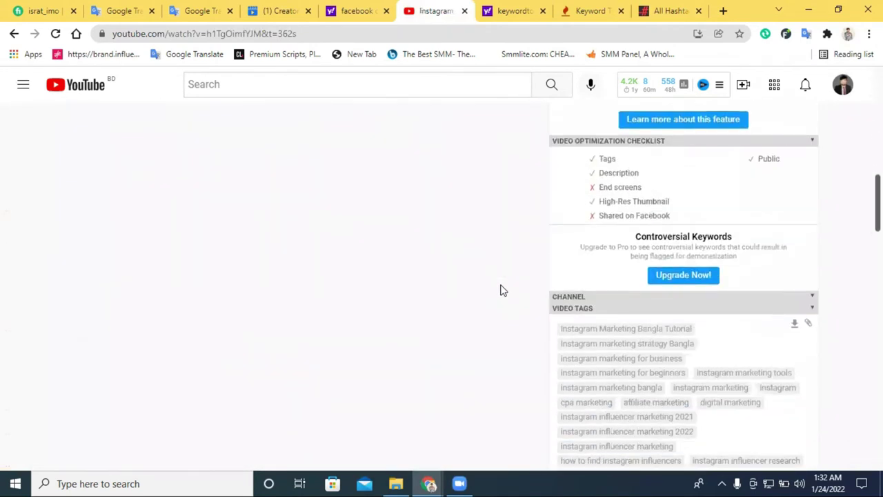
scroll(665, 335, "down", 3)
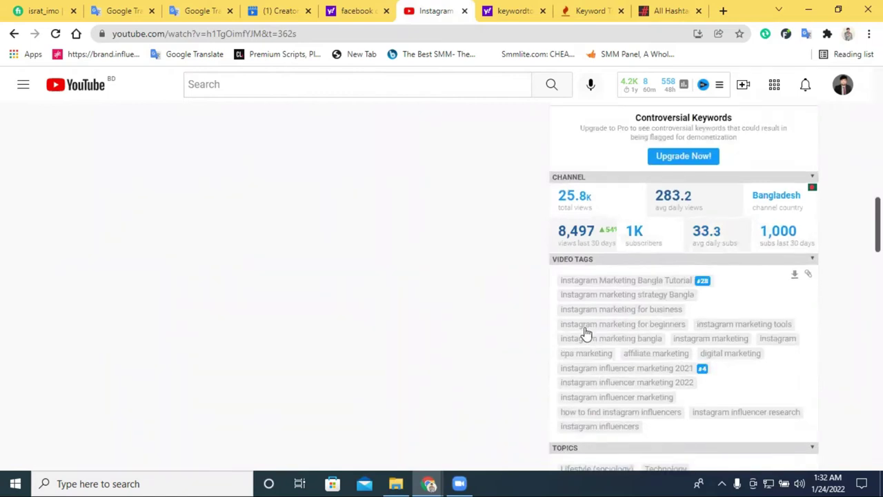
left_click_drag(560, 286, 634, 284)
right_click(634, 284)
left_click(657, 289)
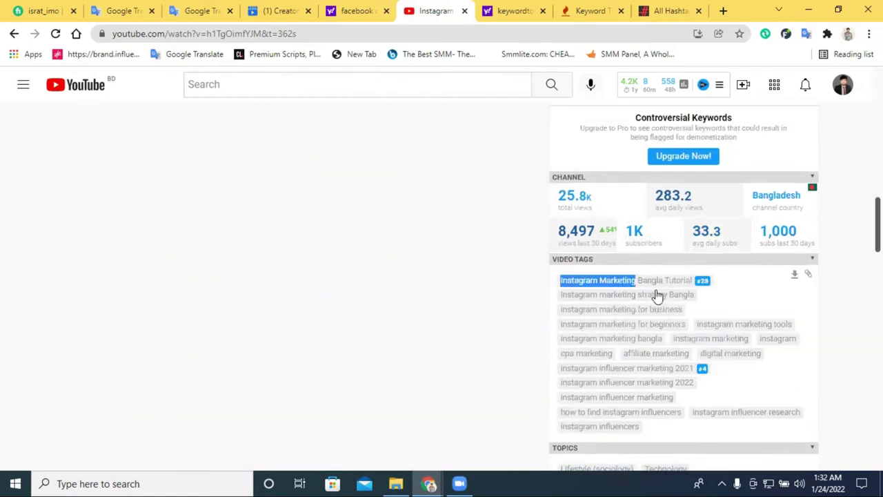
Step: Switch to Creator Studio and add the copied phrase as the video tag "#Instagrammarketing", without spaces and with a lowercase "m"
left_click(278, 19)
right_click(301, 239)
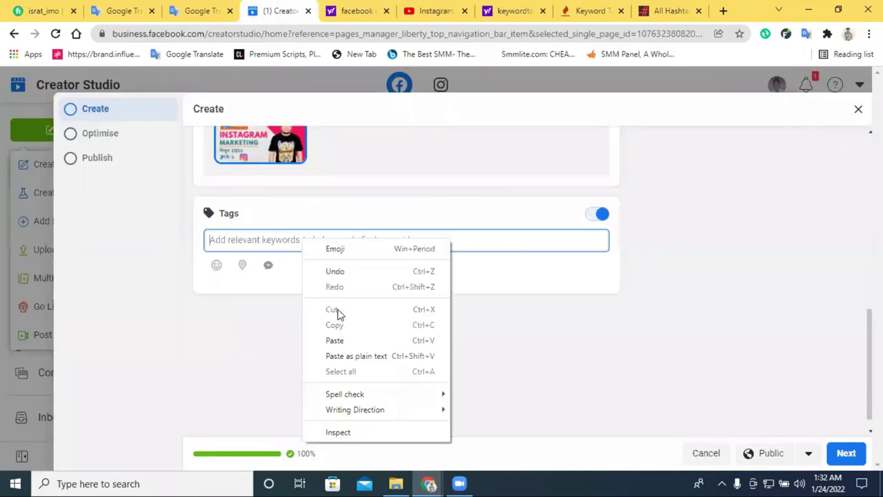
left_click(357, 341)
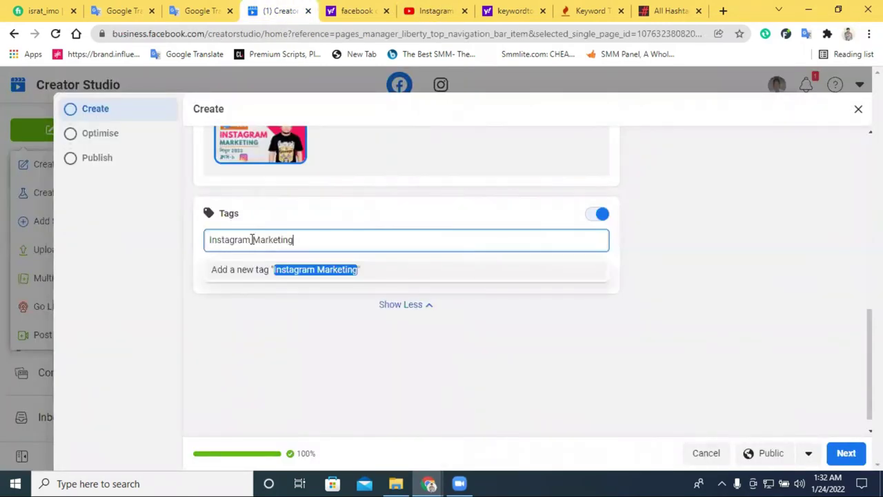
key("ctrl+Left")
key("BackSpace")
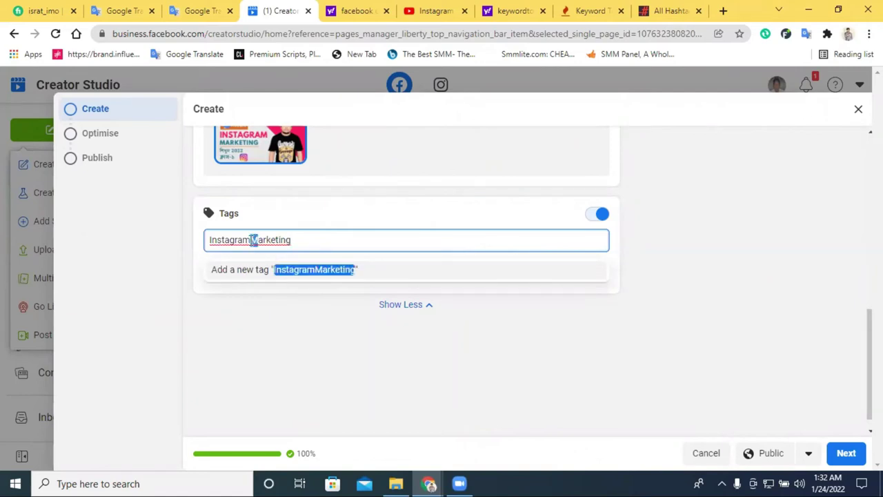
type("m")
type("#")
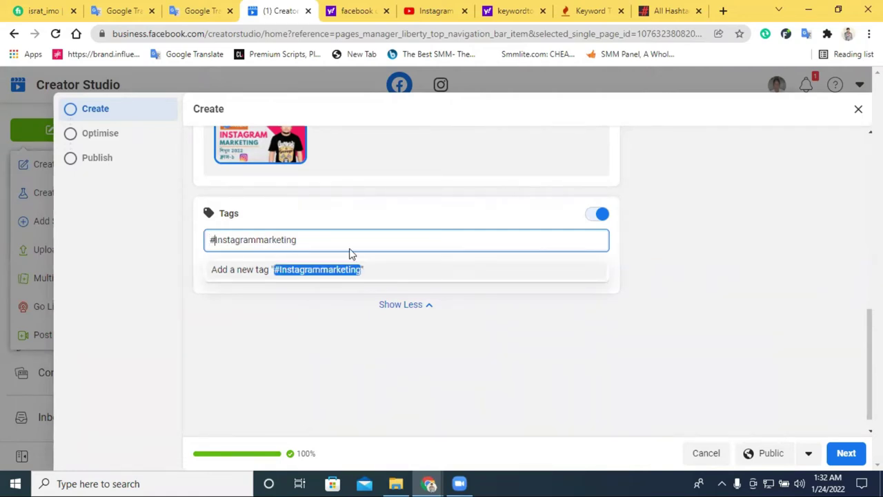
left_click(318, 356)
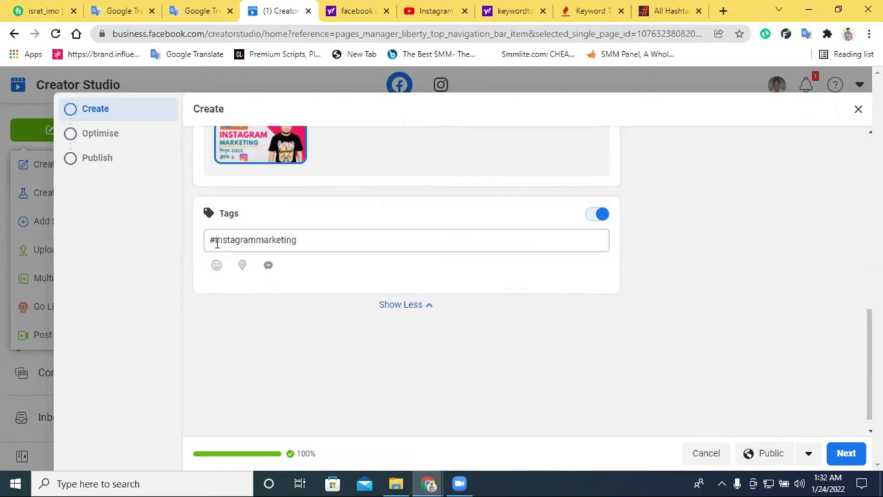
left_click(313, 240)
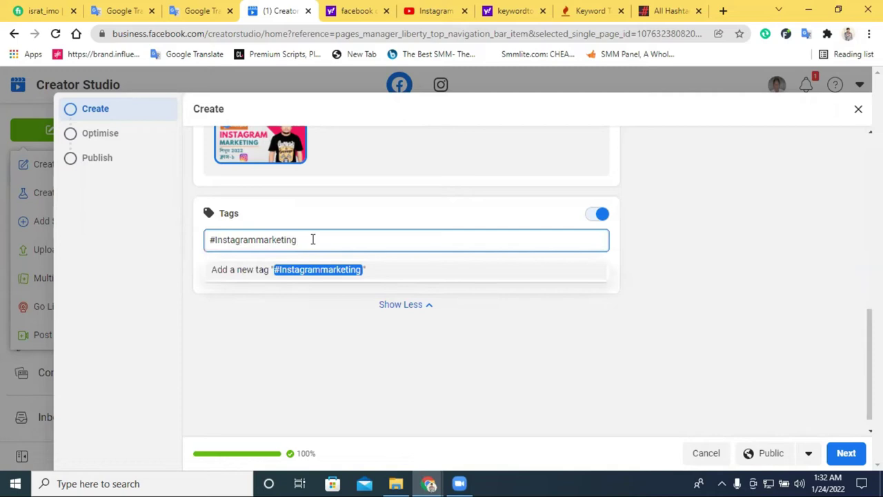
left_click(313, 270)
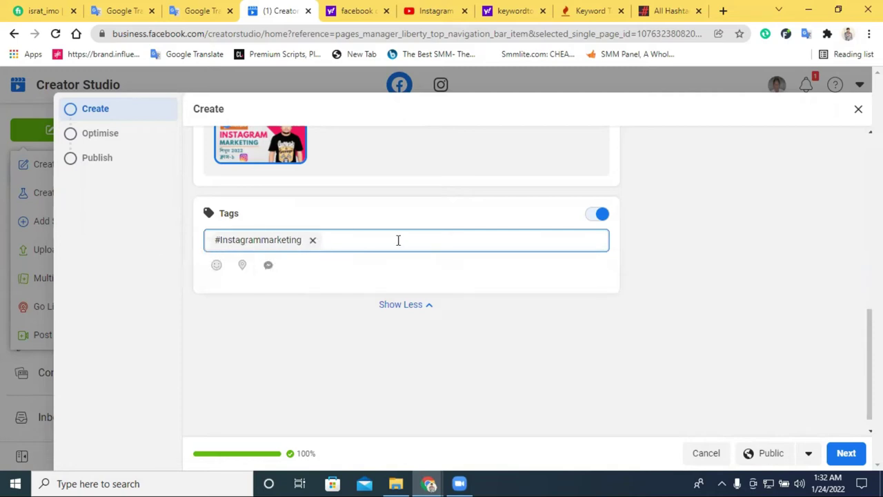
Step: Copy "ইনস্টাগ্রাম মার্কেটিং" from the video title and add it as the tag "#ইনস্টাগ্রামমার্কেটিং" without a space
scroll(391, 150, "up", 8)
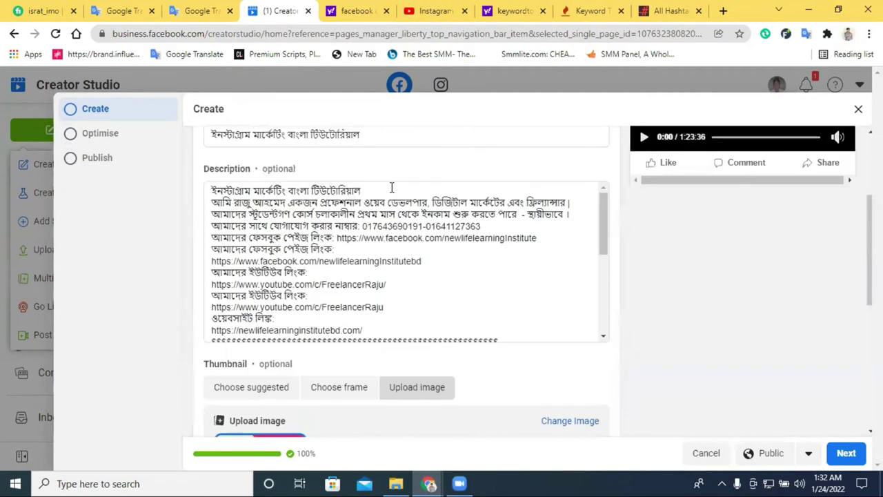
left_click_drag(211, 299, 285, 299)
right_click(285, 299)
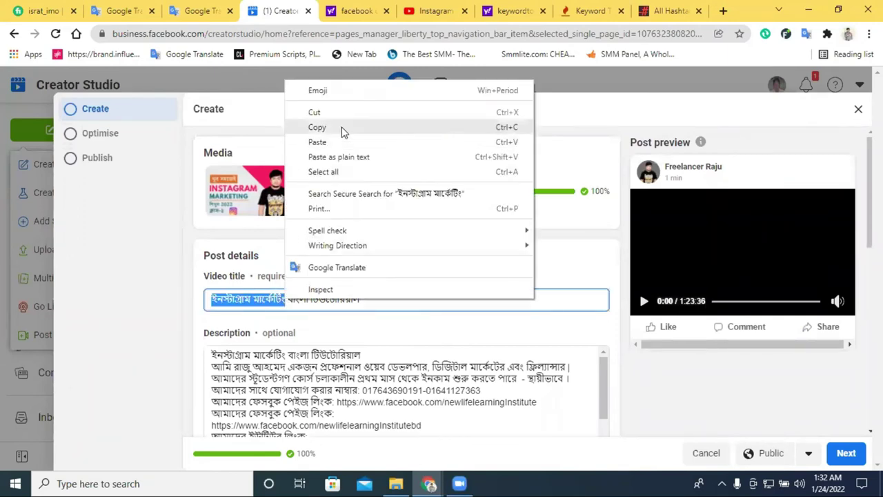
left_click(345, 130)
scroll(483, 301, "down", 10)
left_click(365, 275)
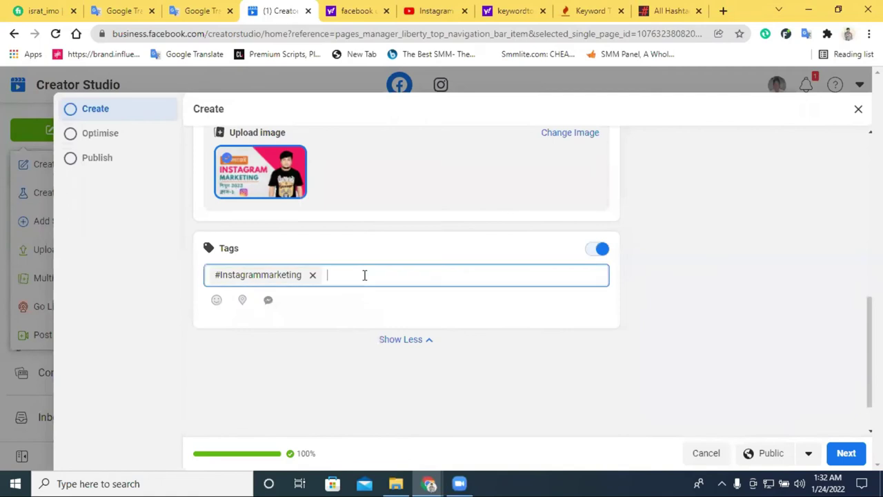
type("#")
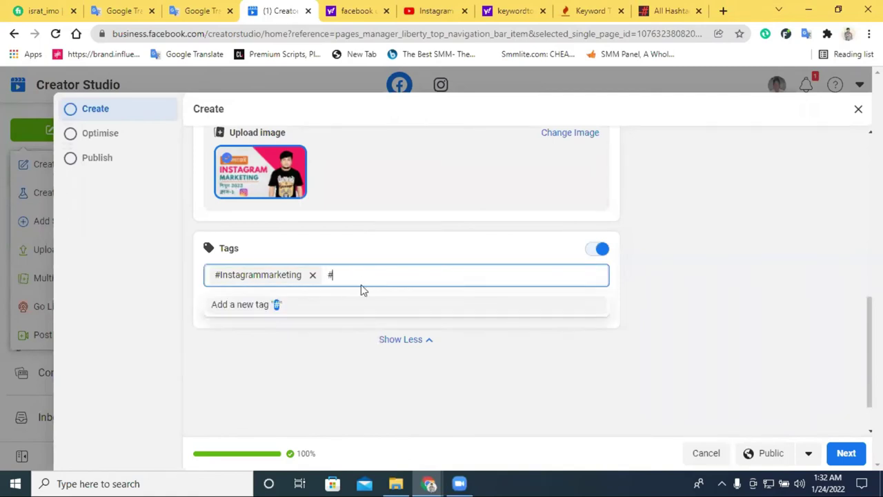
key("ctrl+v")
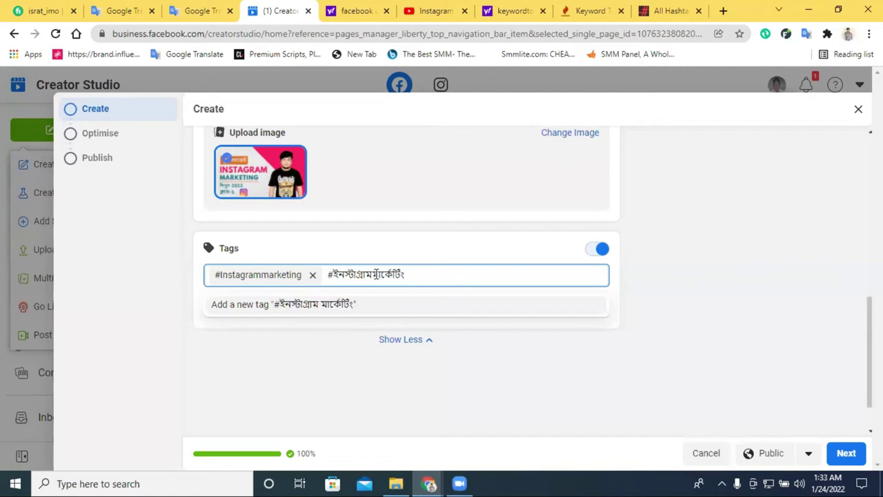
left_click(344, 305)
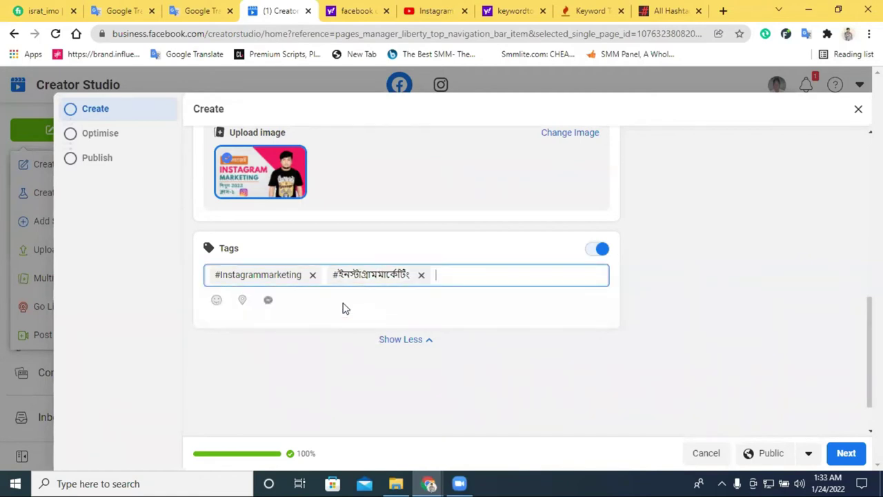
Step: Switch to the YouTube video and copy "instagram influencer marketing" from its vidIQ tag list
left_click(418, 8)
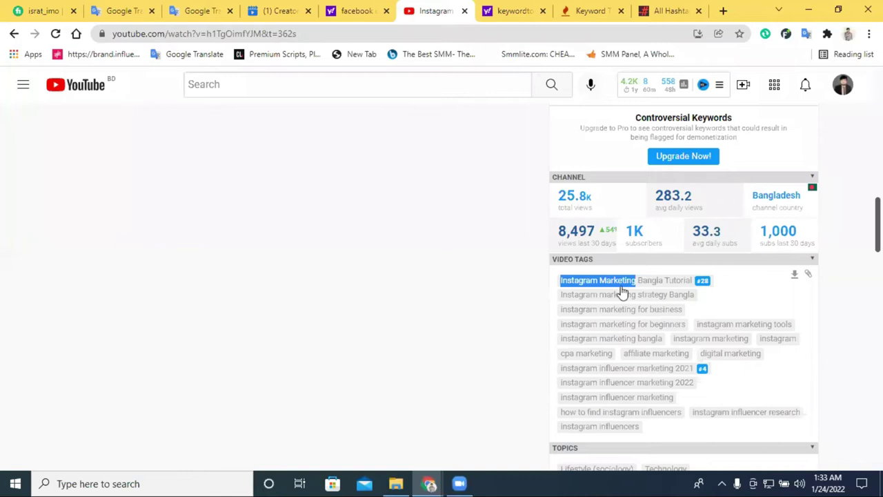
left_click_drag(560, 397, 677, 400)
right_click(643, 398)
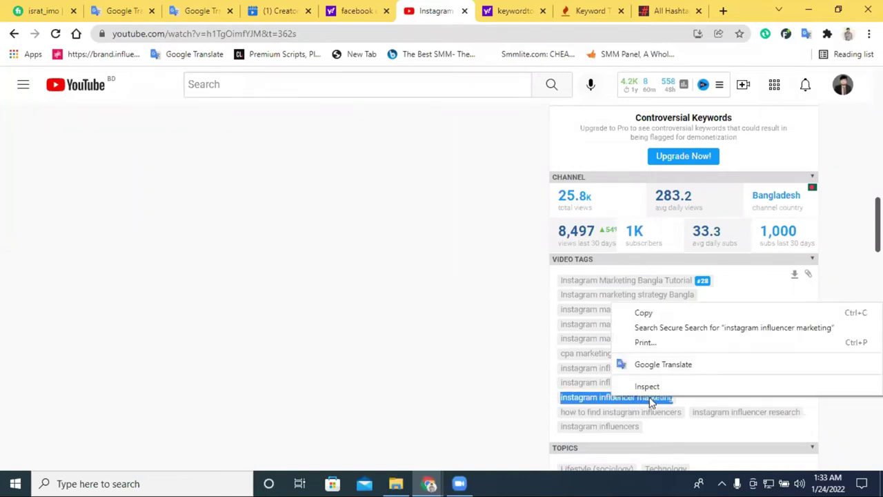
left_click(643, 315)
Step: Return to Creator Studio and add the copied phrase as the tag "#instagraminfluencermarketing", with its spaces removed
left_click(271, 10)
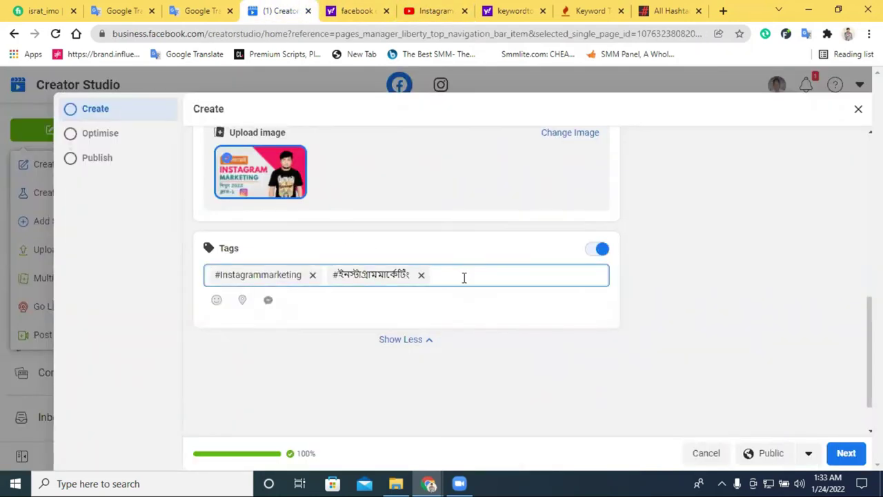
type("#")
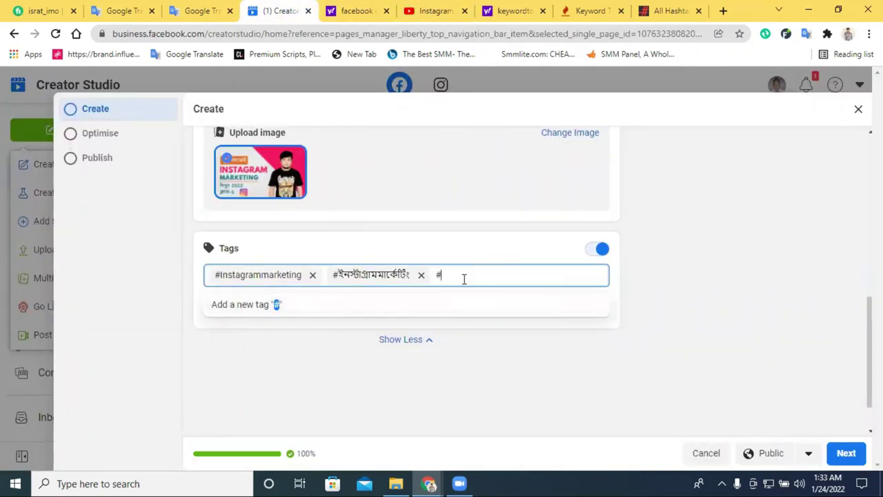
key("ctrl+v")
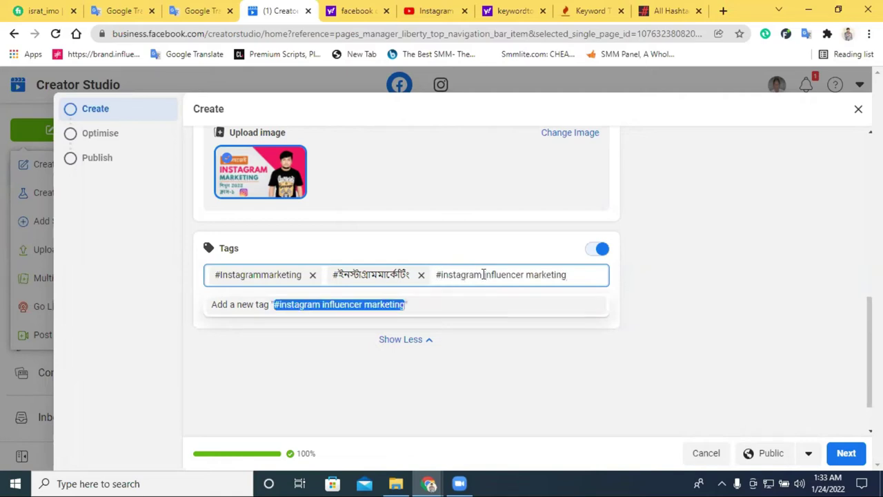
left_click(483, 275)
key("BackSpace")
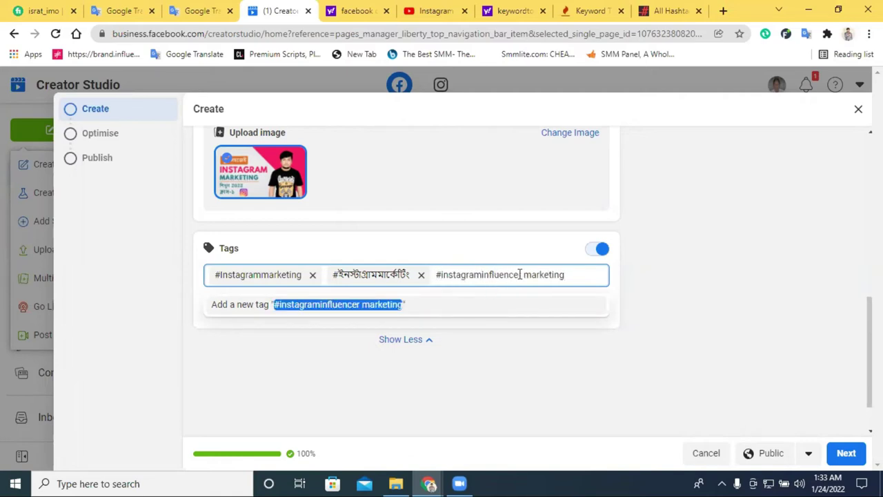
left_click(524, 275)
key("BackSpace")
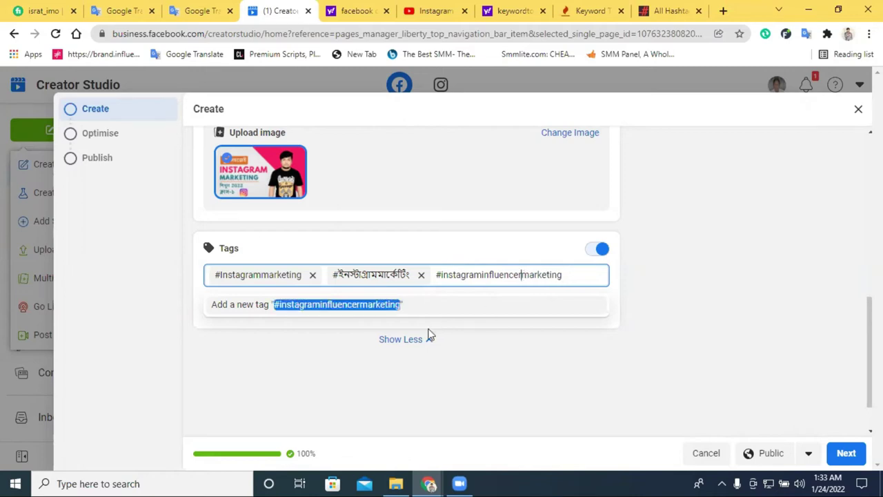
left_click(373, 311)
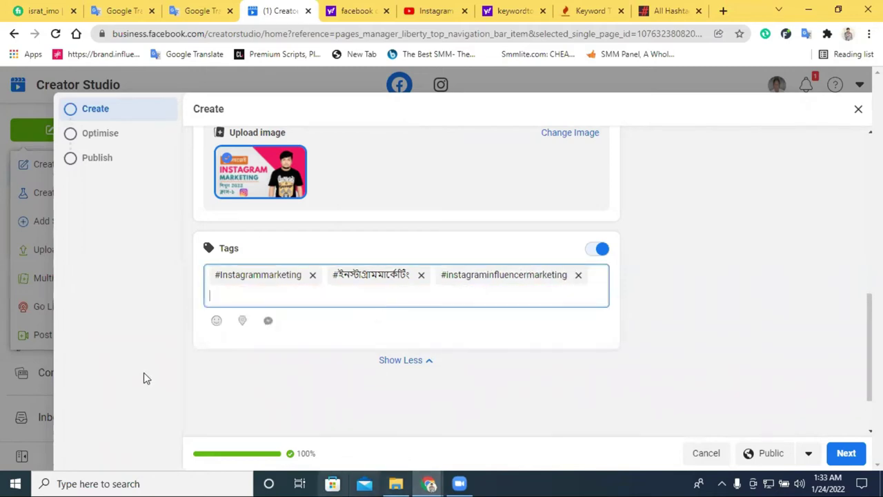
Step: Switch back to the YouTube video and copy "instagram influencers" from the end of its vidIQ tag list
left_click(409, 10)
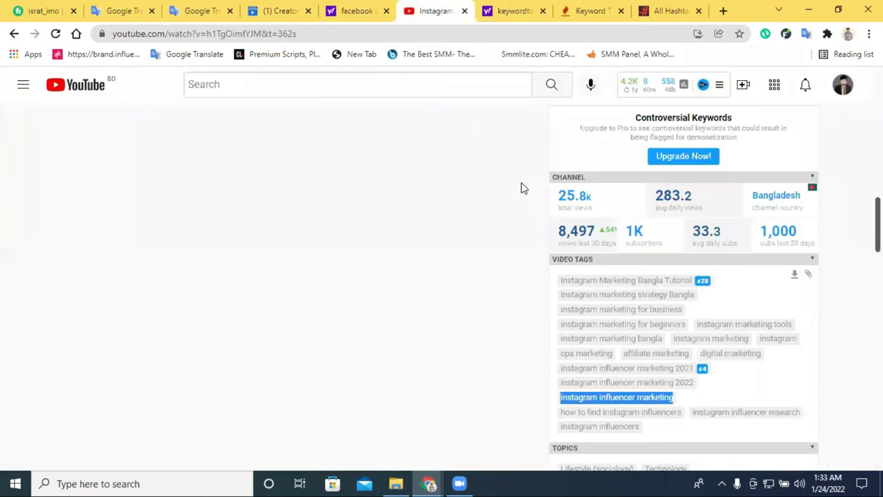
triple_click(579, 428)
right_click(633, 428)
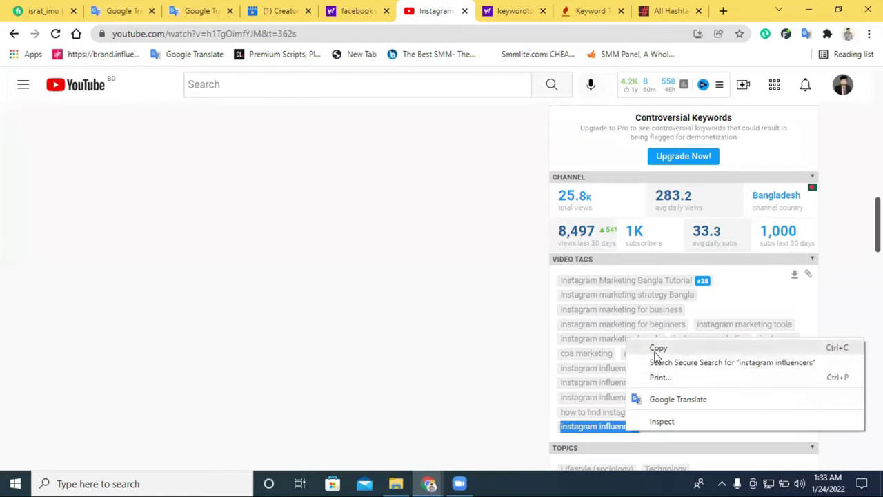
left_click(652, 348)
Step: Return to Creator Studio and add the copied phrase as the tag "#instagraminfluencers", without a space
left_click(277, 11)
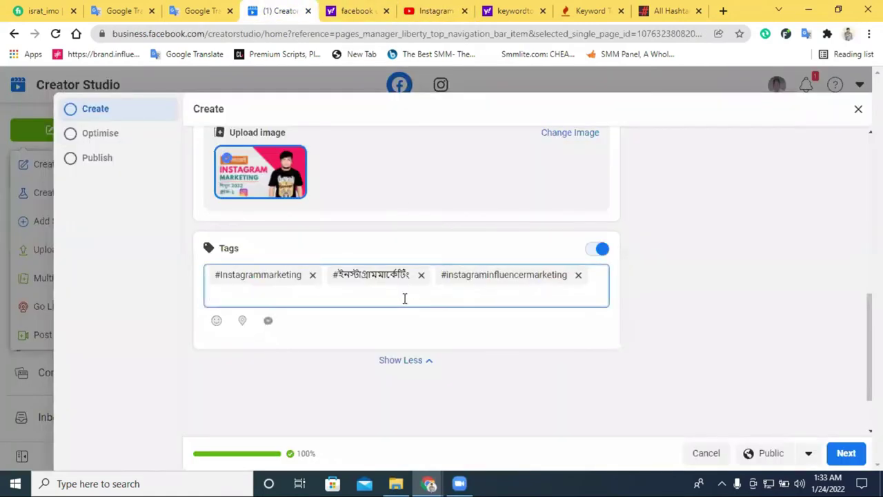
key("ctrl+v")
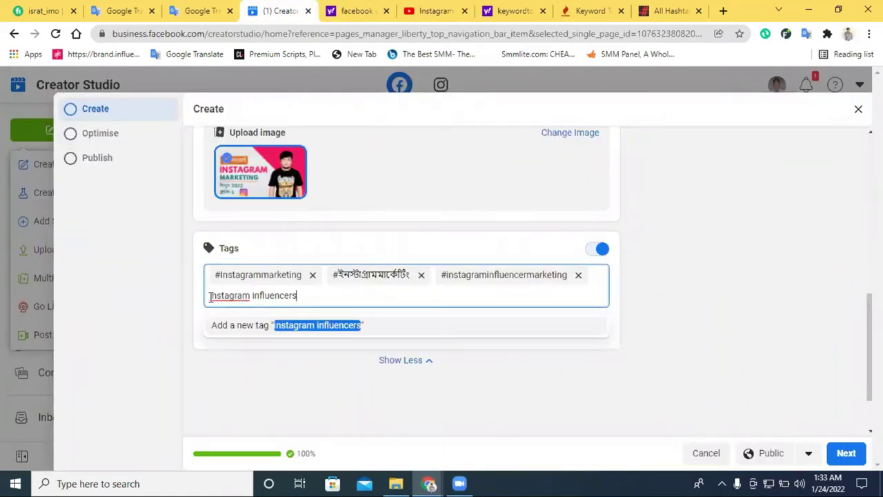
left_click(259, 295)
key("BackSpace")
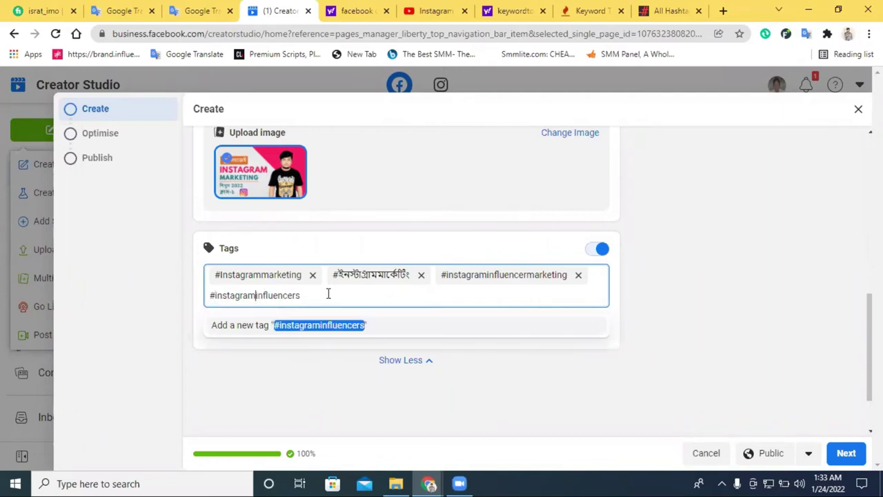
left_click(331, 332)
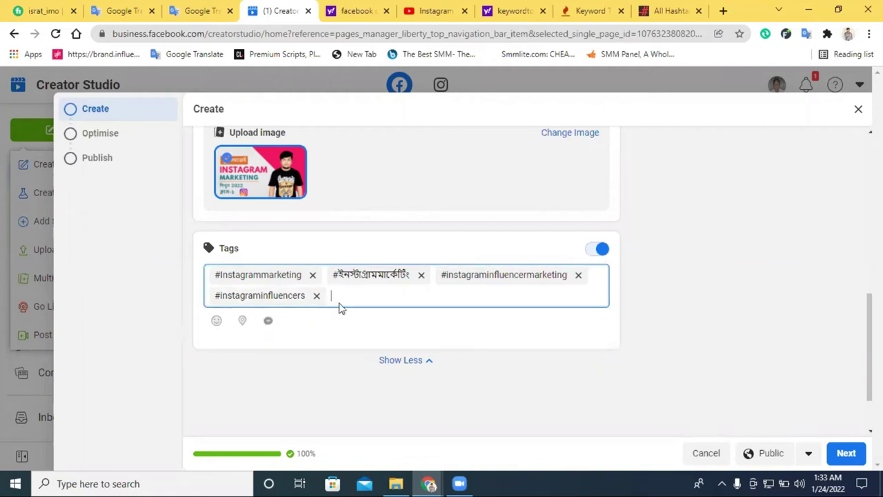
Step: Add "#digitalmarketing" as a new video tag
type("#ই")
type("igital")
type("mar")
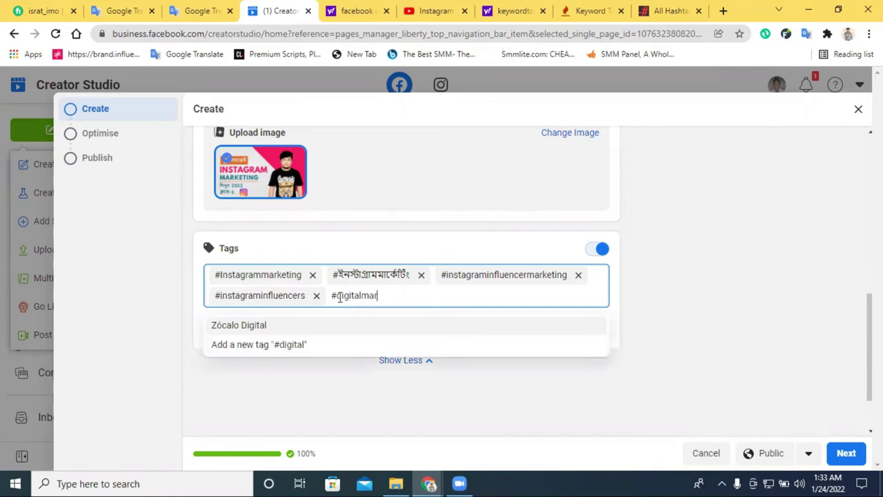
type("keting")
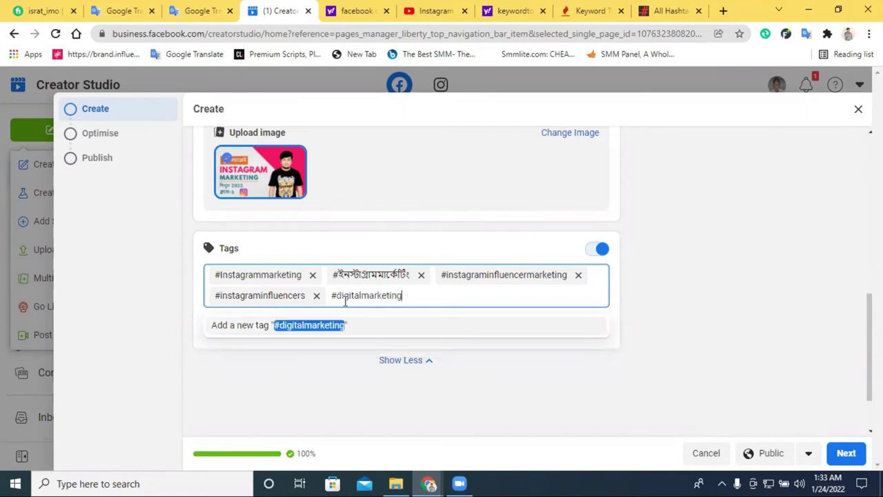
left_click(315, 326)
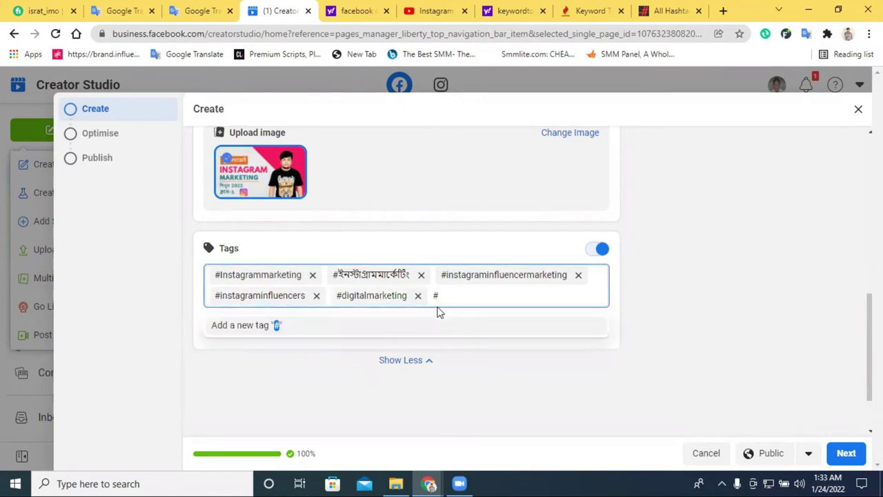
Step: Add "#makemoneyonline" as another tag for the video
type("#makemon")
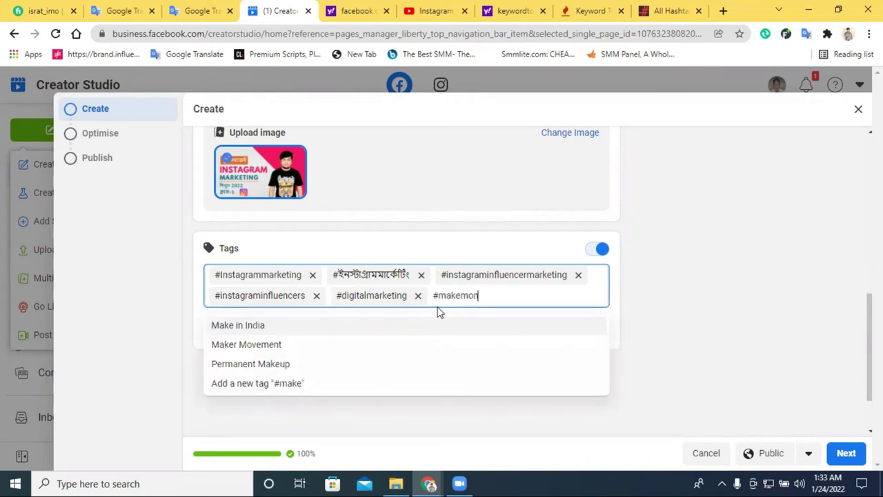
type("eyonli")
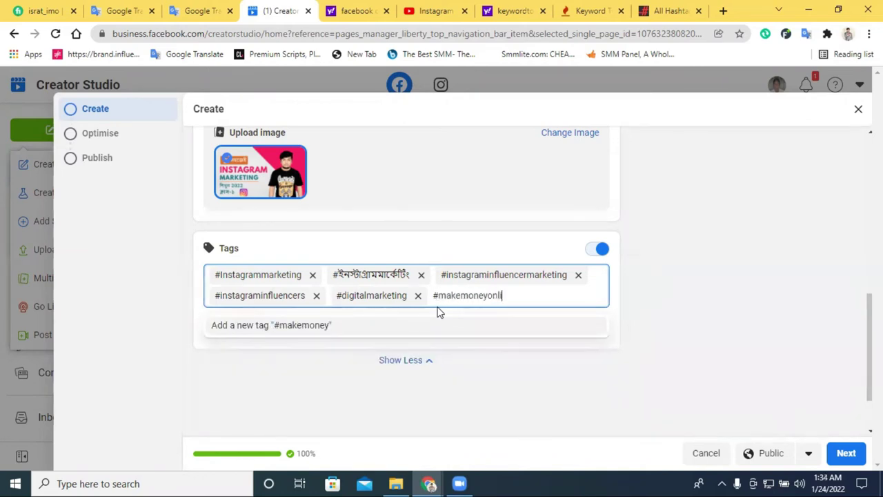
type("ne")
key("Return")
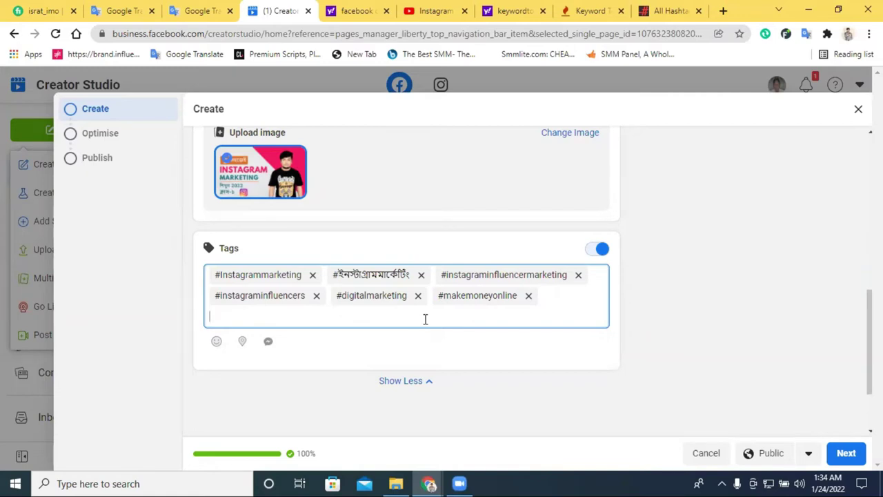
Step: Add "#digiralmarketingcourse" as a new tag for the video
type("D")
key("BackSpace")
type("#dig")
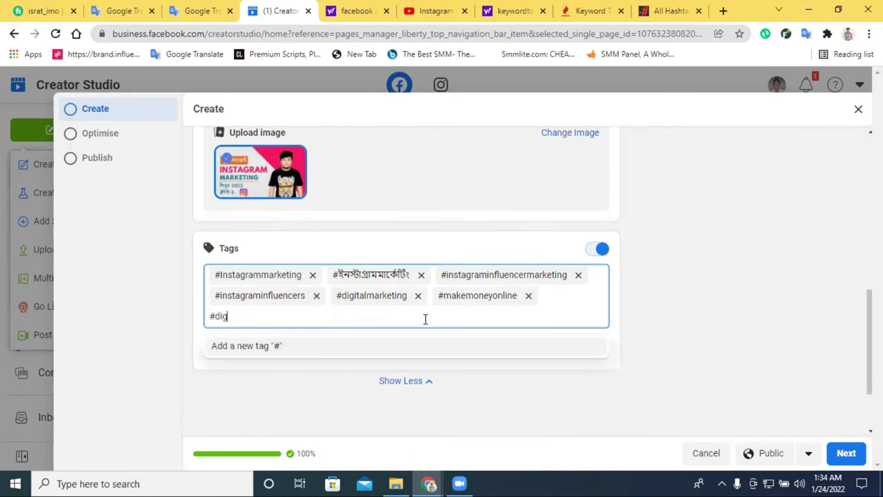
type("i")
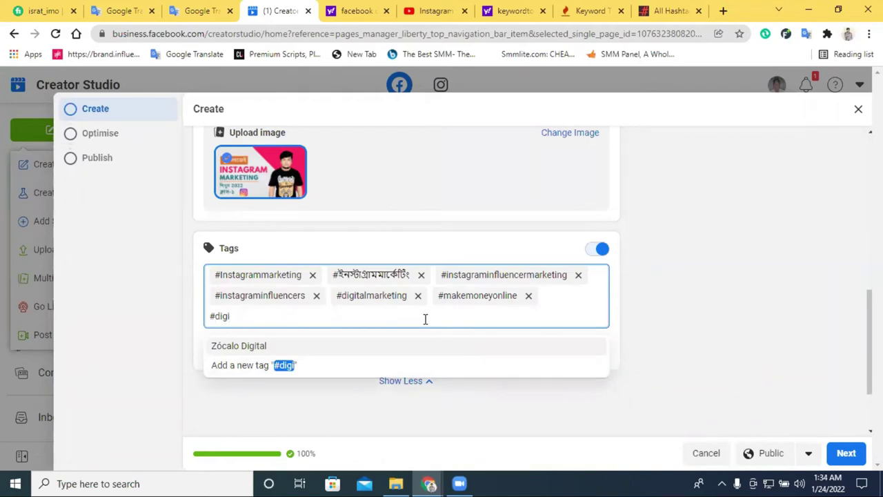
type("ralmark")
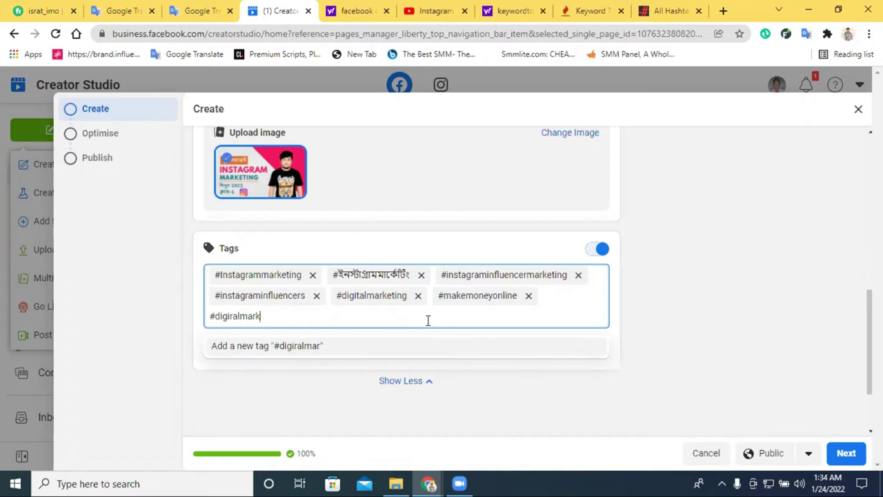
type("etingcourse")
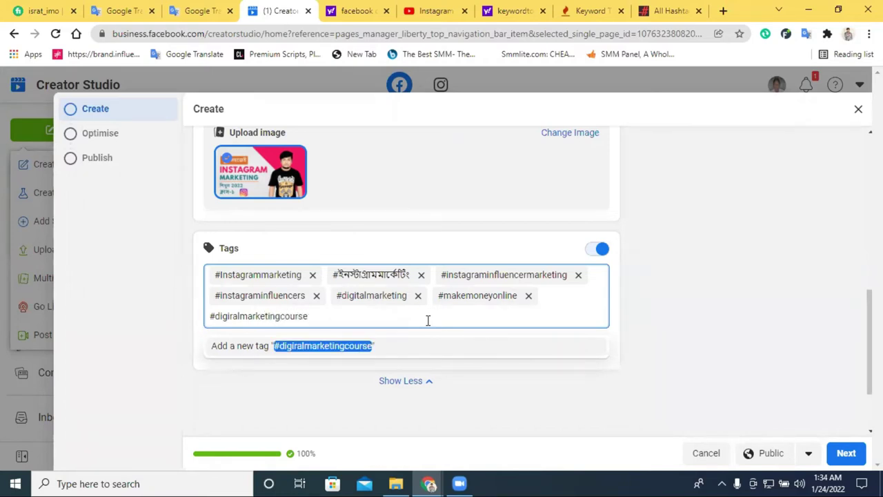
left_click(361, 348)
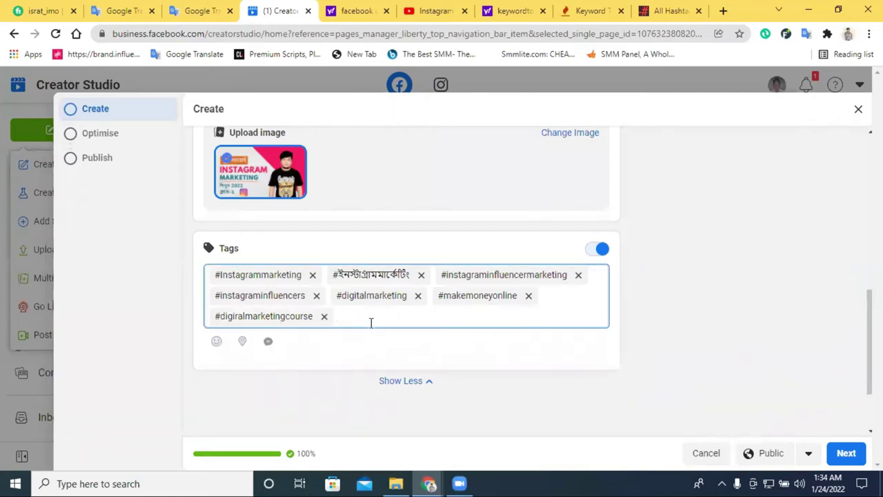
Step: Add "#socialmediacourse" as another new video tag
type("#socialme")
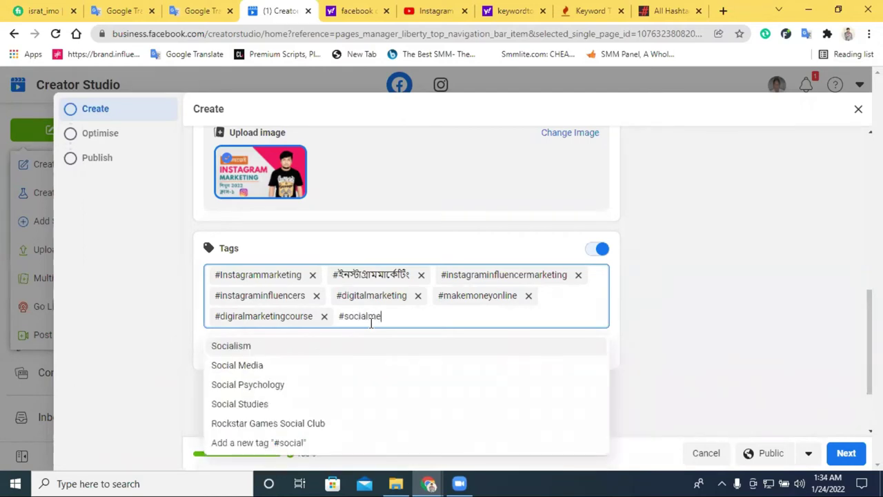
type("diacourse")
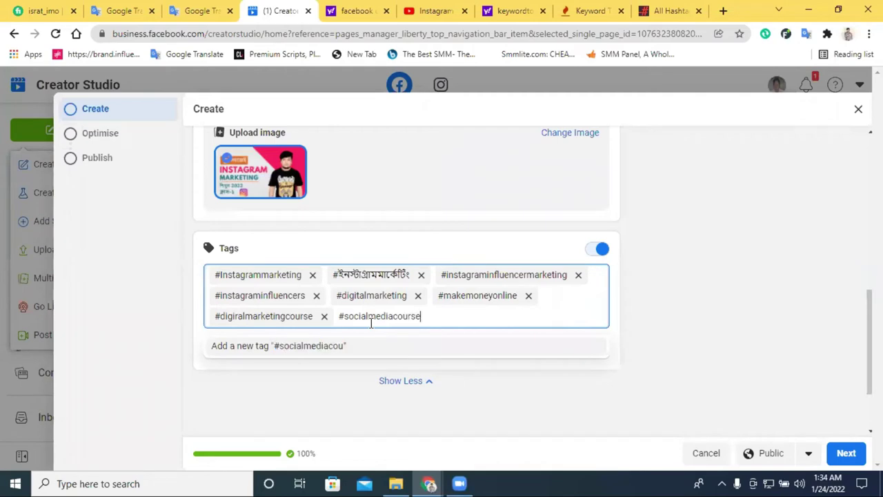
left_click(343, 347)
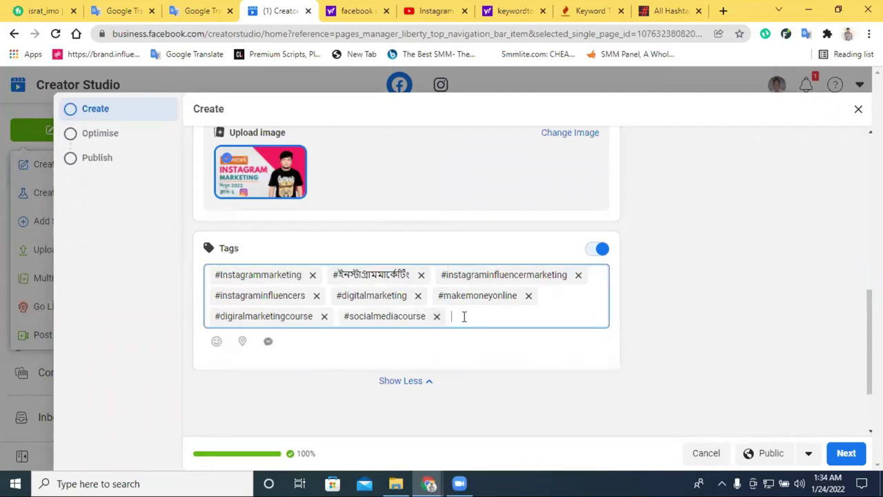
Step: Try to add "#socialmediamarketing" as a further video tag
type("#soc")
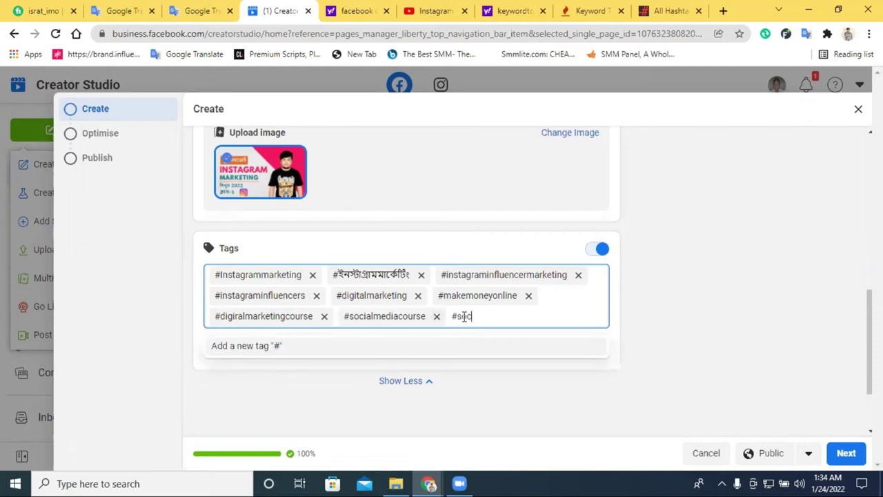
type("ialmediamarketing")
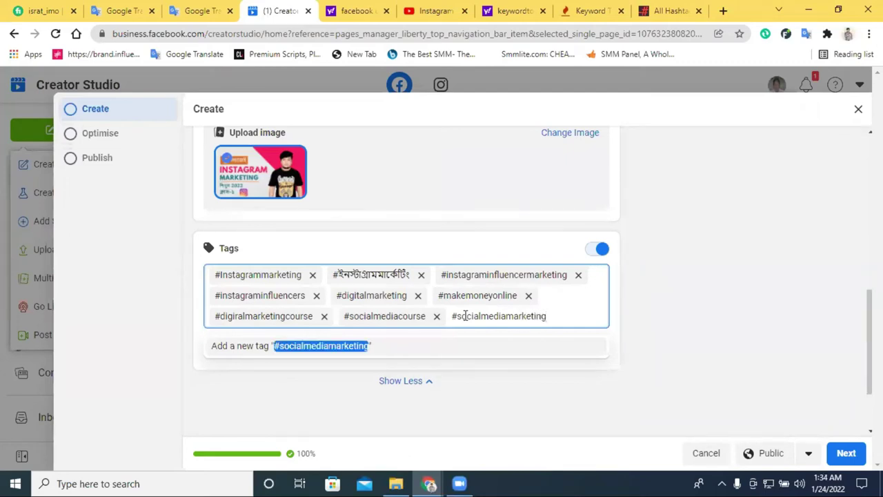
left_click(341, 347)
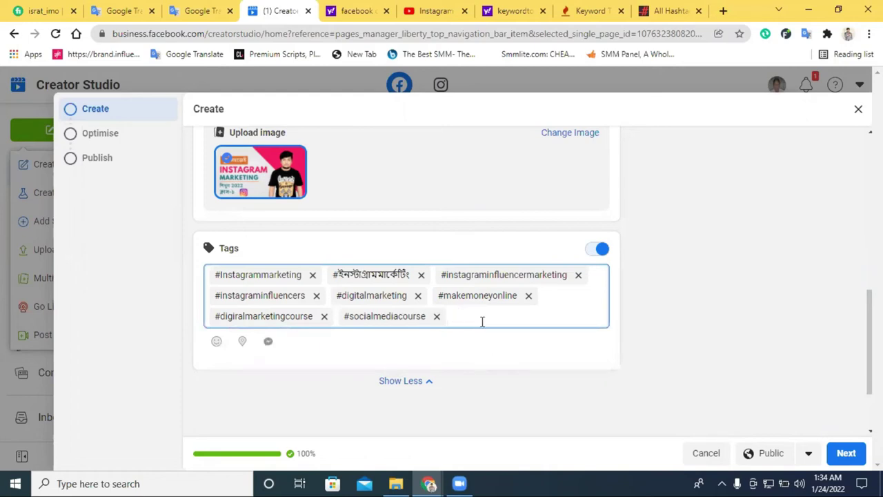
Step: Try to add "#fiveerr" as one more tag for the video
type("#")
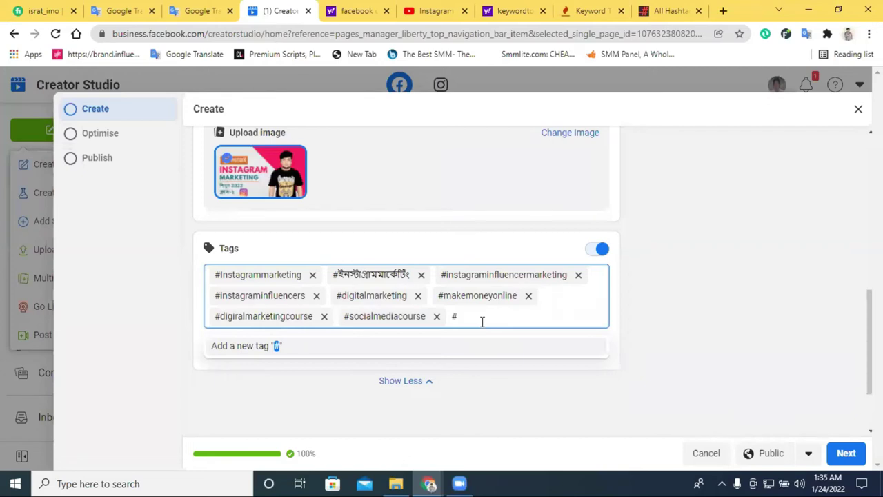
type("fiver")
key("BackSpace")
type("e")
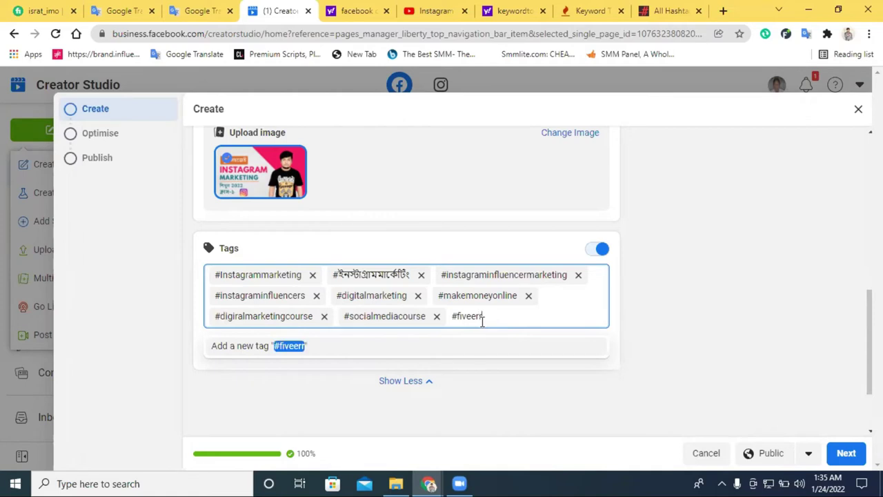
key("BackSpace")
type("r")
key("Return")
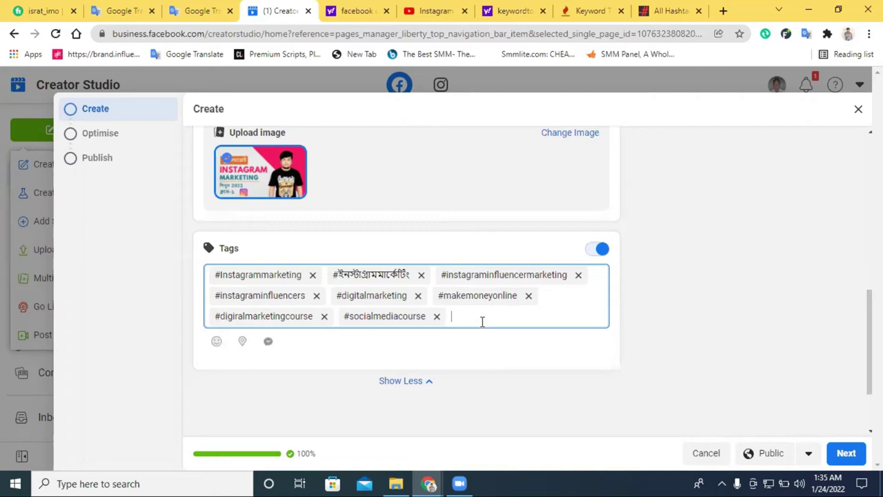
Step: Check the entered tags, thumbnail and description, and continue to the Optimise stage of the upload
scroll(400, 293, "down", 1)
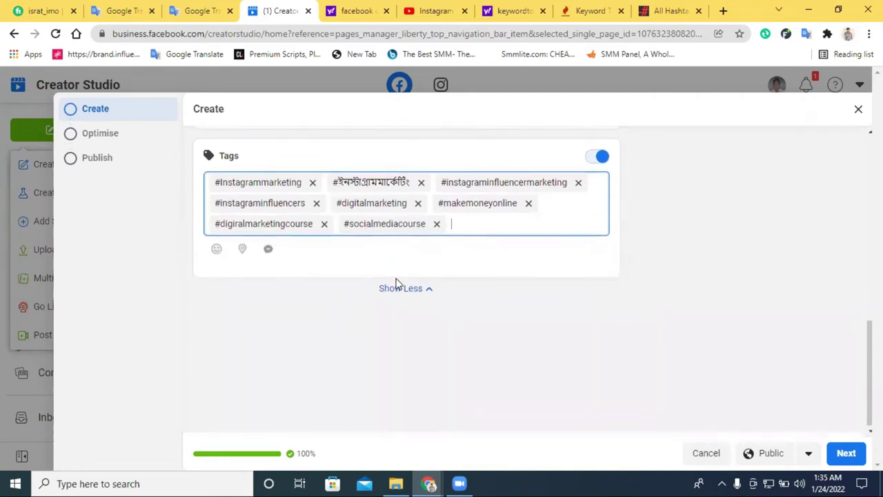
scroll(397, 283, "up", 2)
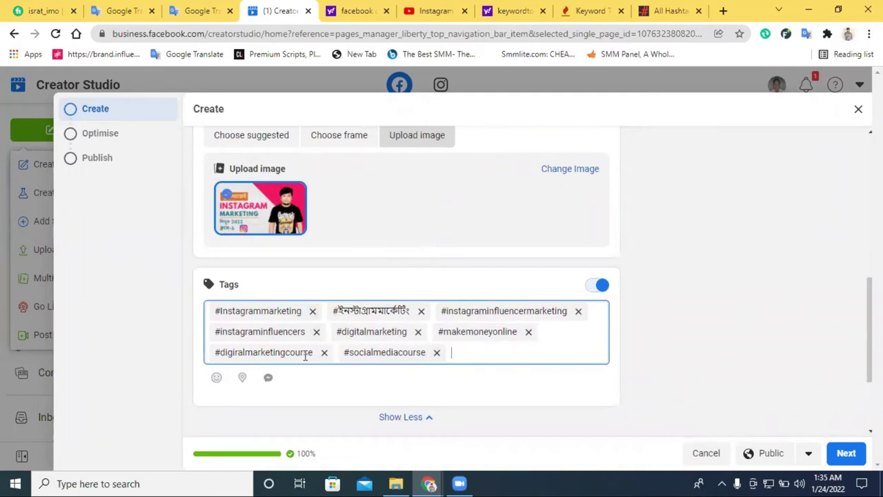
scroll(653, 367, "down", 2)
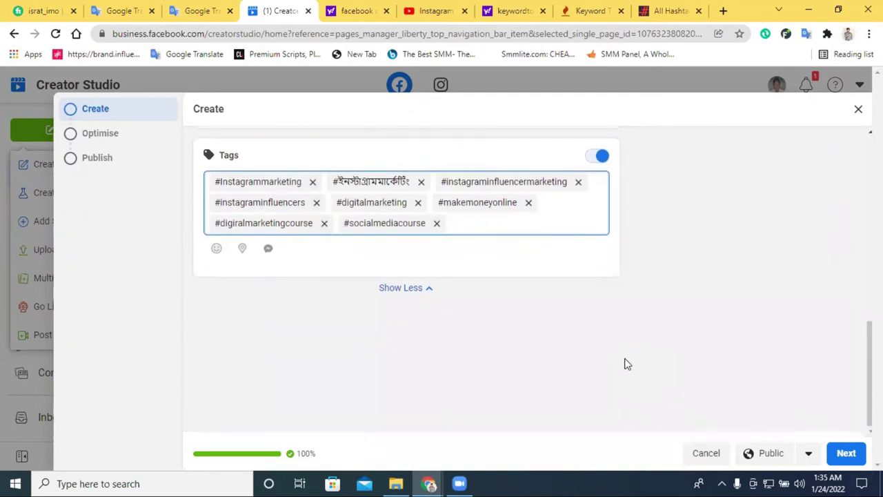
scroll(593, 345, "up", 7)
scroll(752, 362, "down", 2)
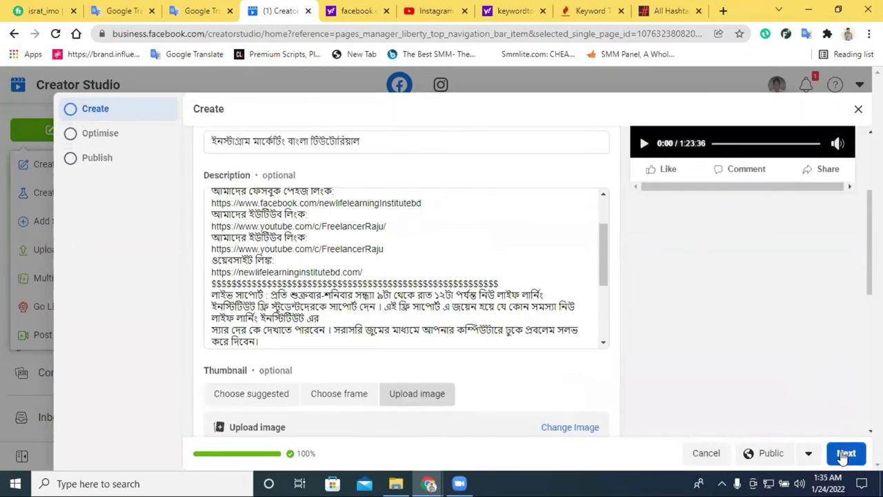
left_click(844, 454)
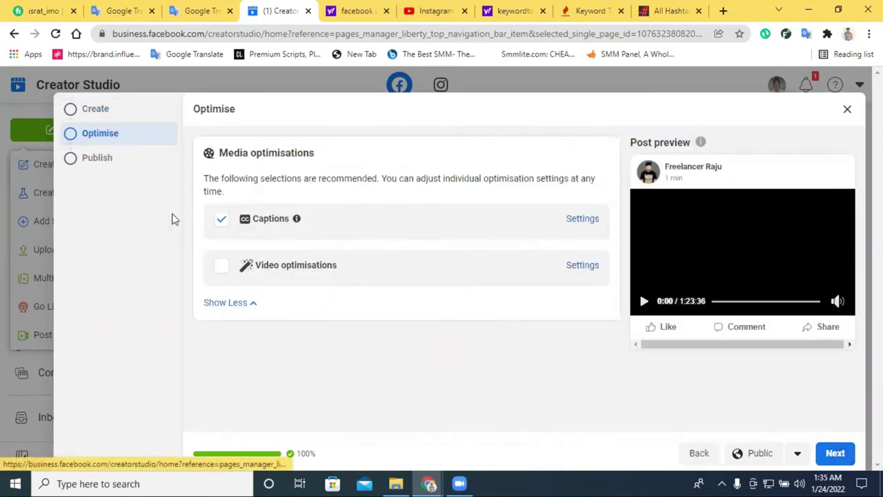
Step: Look through the settings for captions and video optimisations, and close each without changing anything
left_click(584, 219)
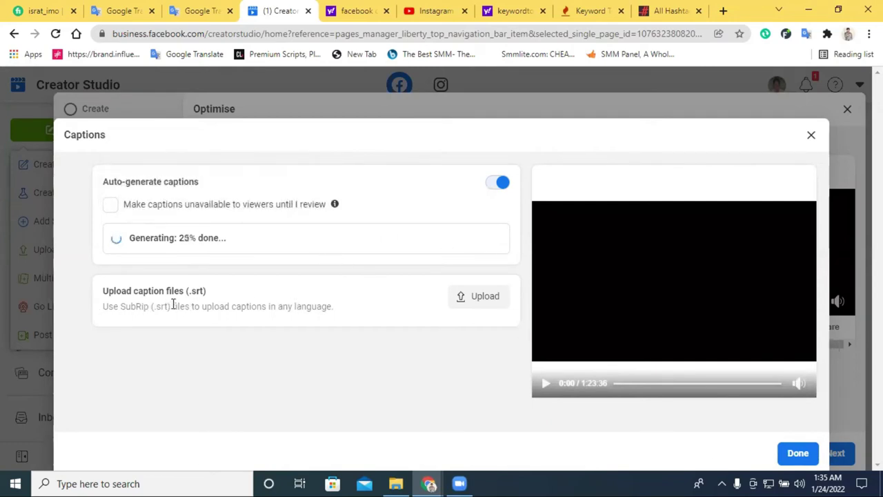
left_click(800, 456)
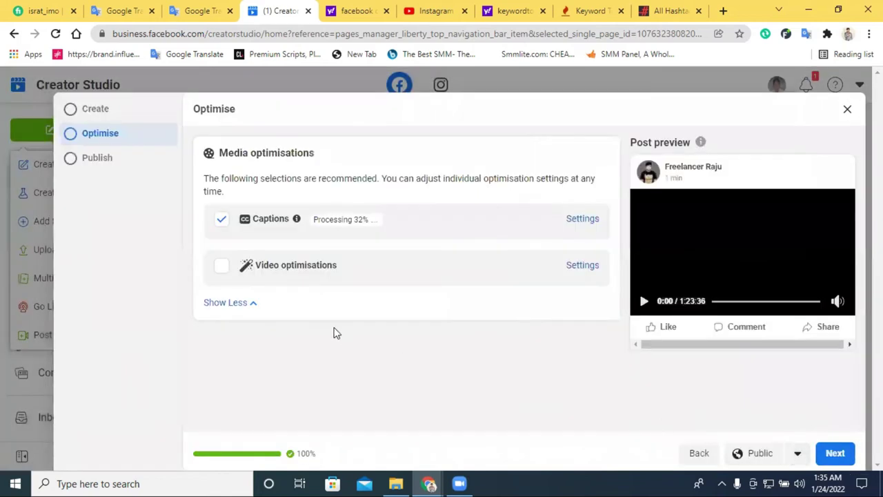
left_click(583, 270)
scroll(713, 327, "down", 3)
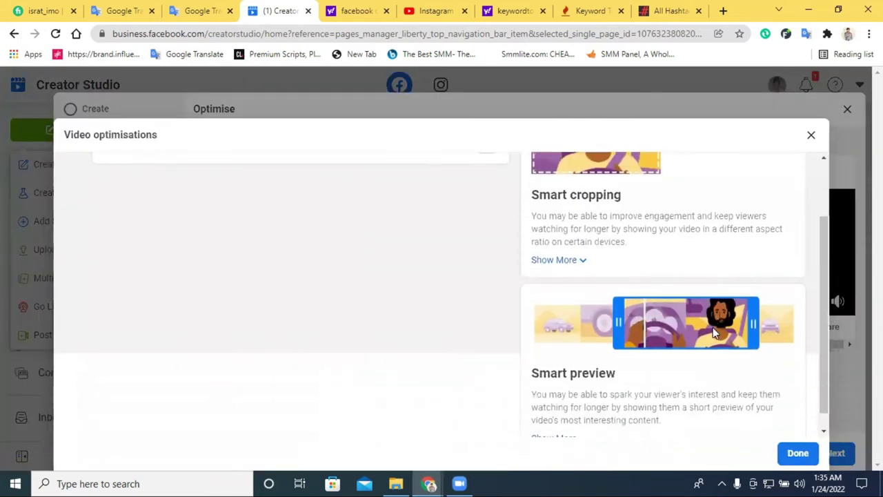
left_click(797, 454)
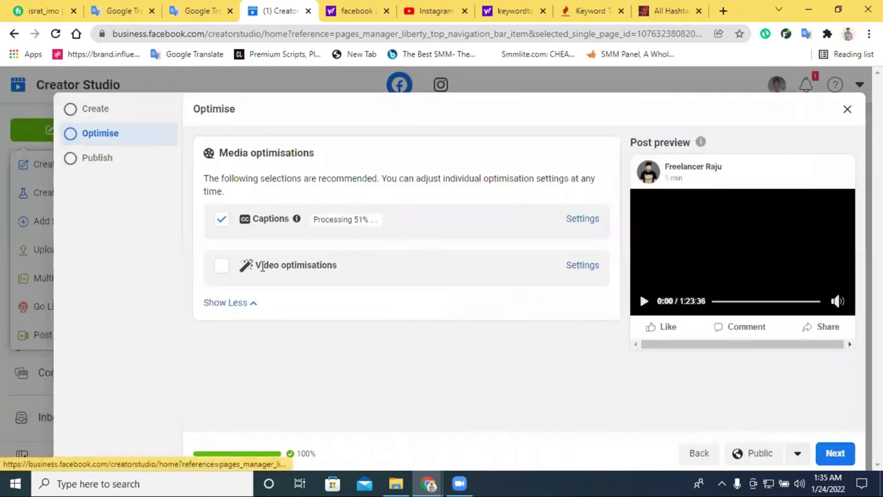
Step: Continue to the Publish stage and review its publishing, distribution and optional settings
left_click(835, 454)
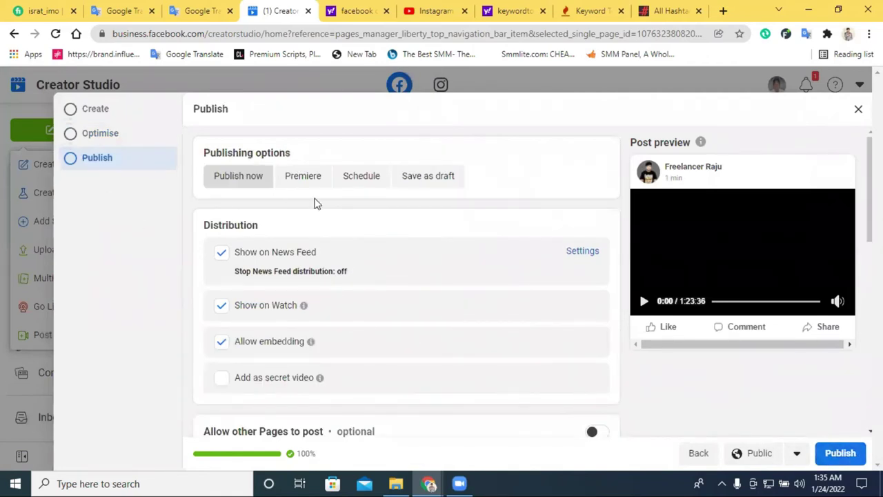
scroll(322, 227, "down", 5)
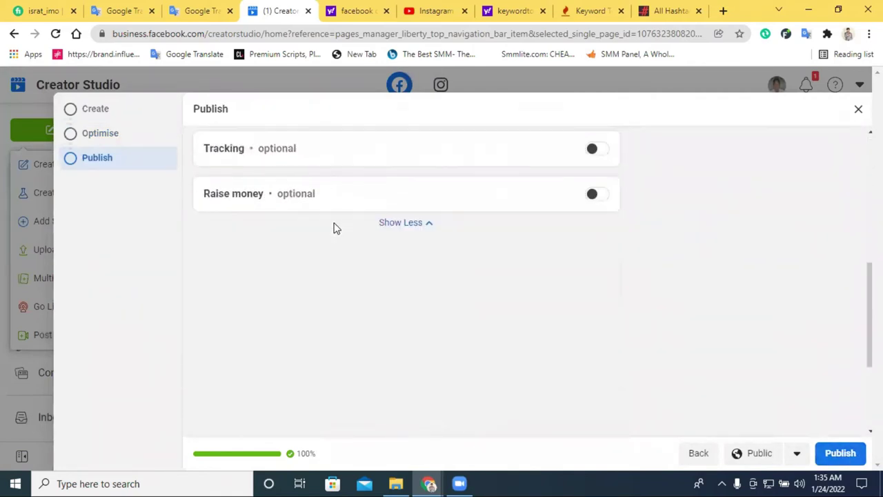
scroll(335, 228, "up", 5)
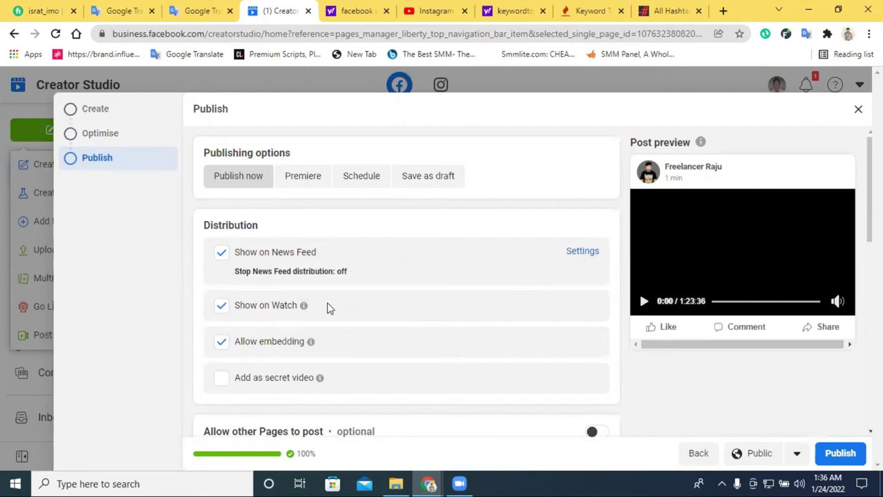
scroll(389, 302, "down", 1)
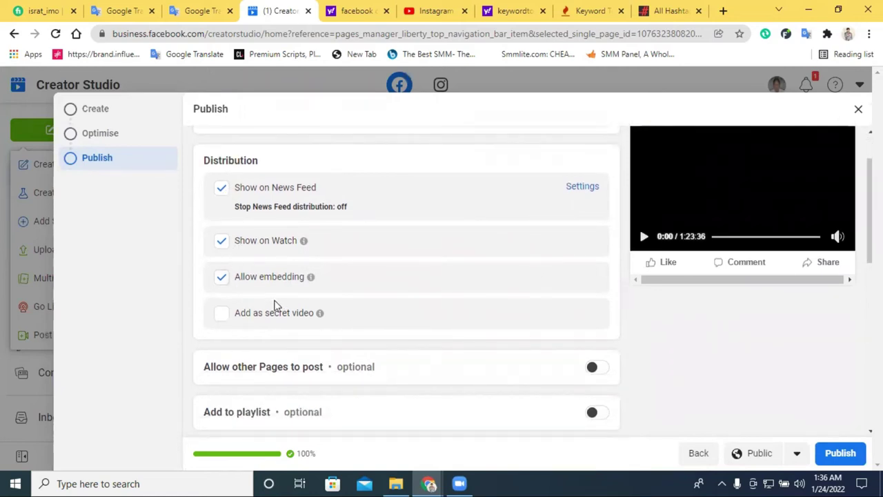
scroll(290, 304, "up", 1)
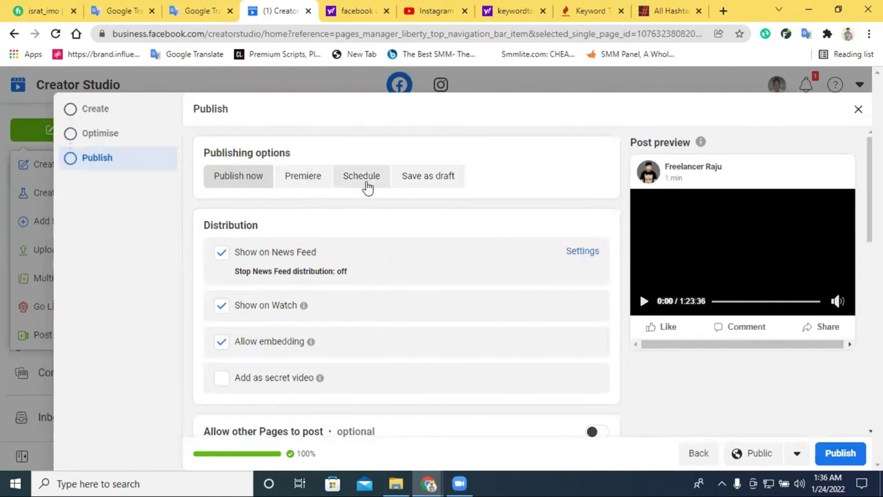
Step: Enable allowing other Pages to post the video, look through the selectable Pages, and turn the option back off
scroll(423, 187, "down", 2)
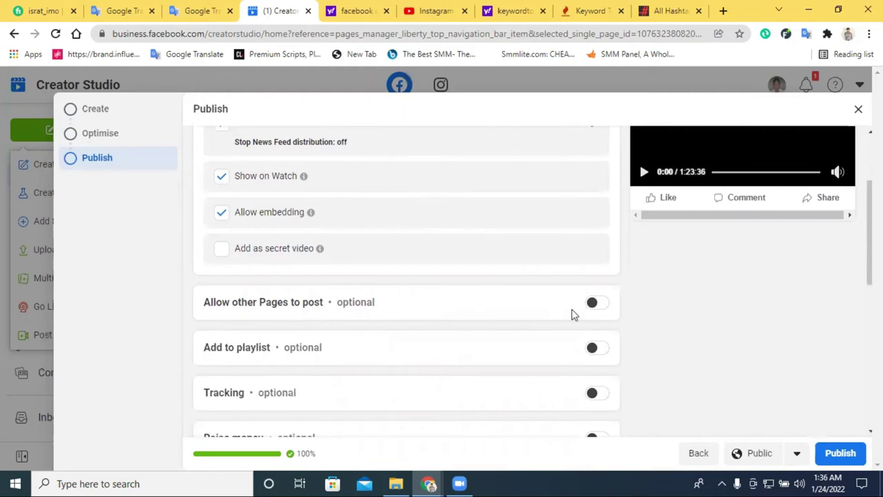
left_click(597, 305)
scroll(580, 306, "down", 1)
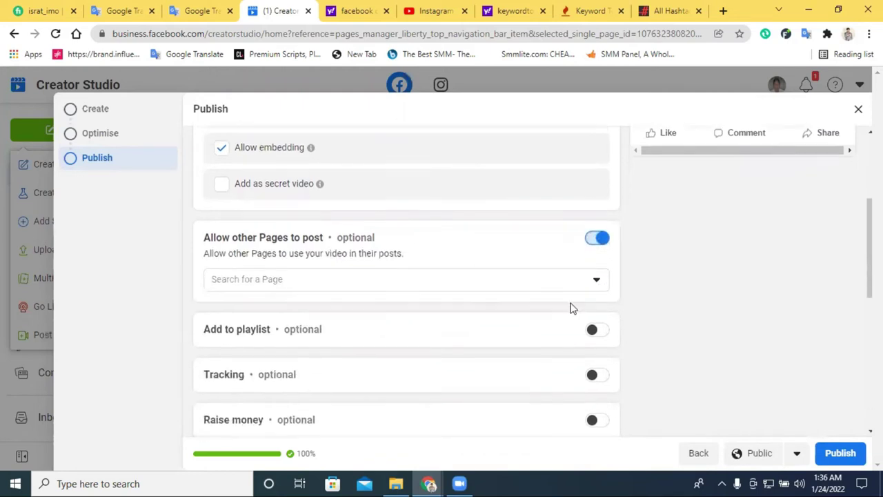
left_click(351, 283)
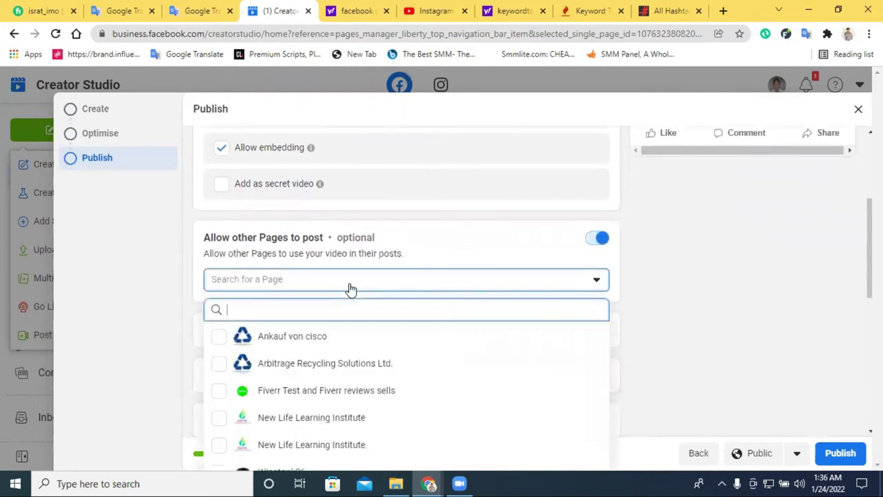
left_click(314, 291)
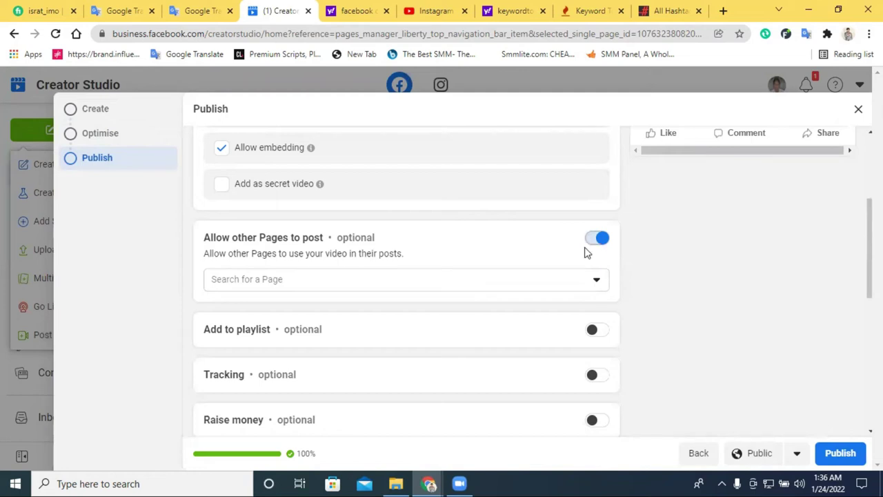
left_click(386, 291)
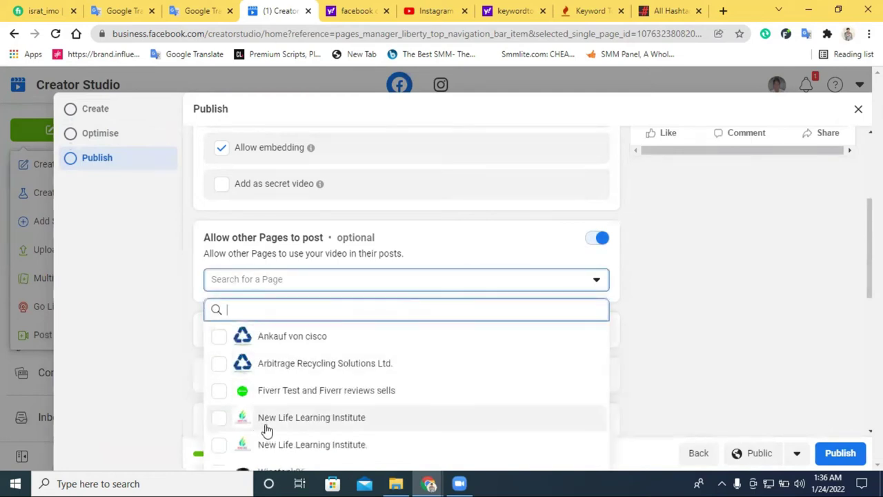
left_click(595, 239)
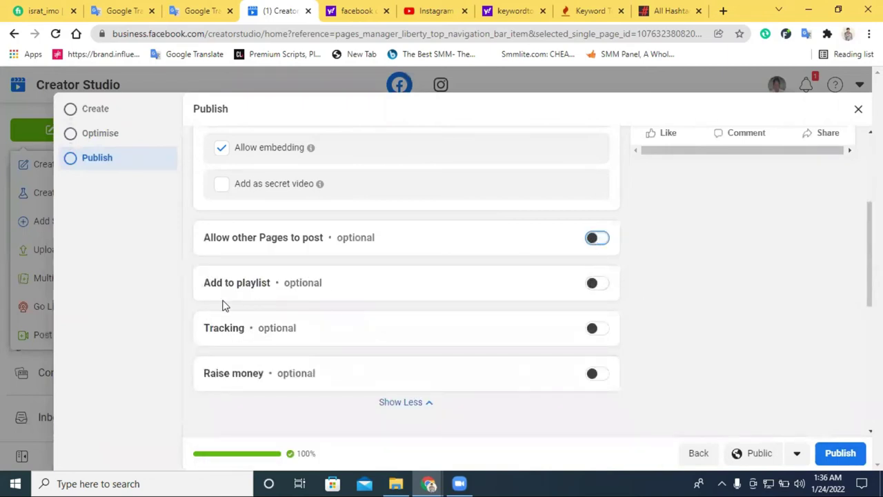
Step: Turn on adding the video to a playlist and start creating a new playlist
left_click(595, 286)
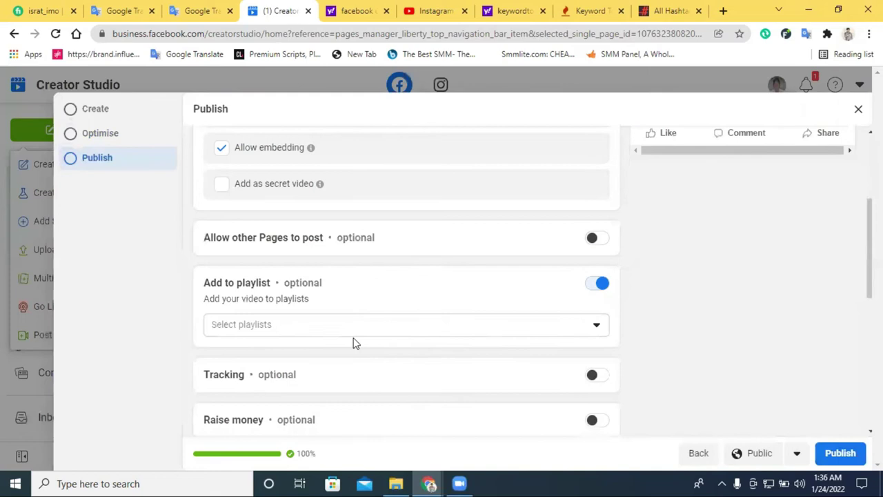
left_click(280, 334)
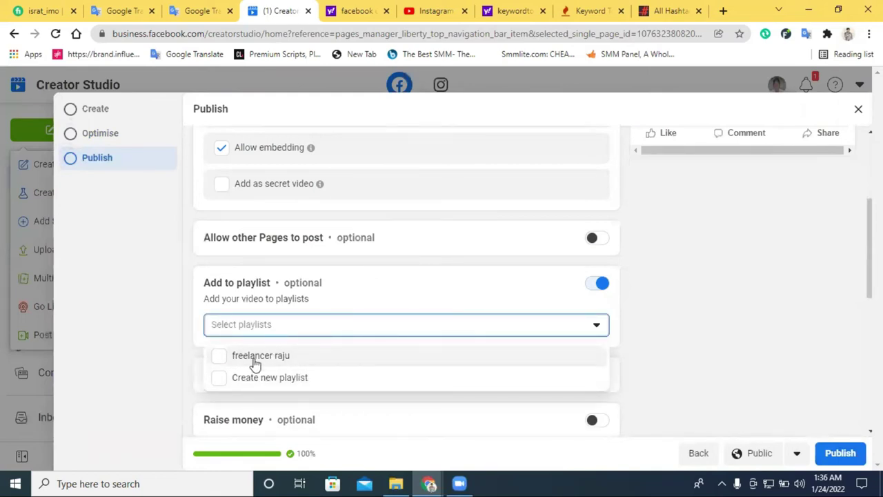
left_click(282, 381)
Step: Give the new playlist the title "Social media Marketing course"
left_click(434, 172)
right_click(434, 172)
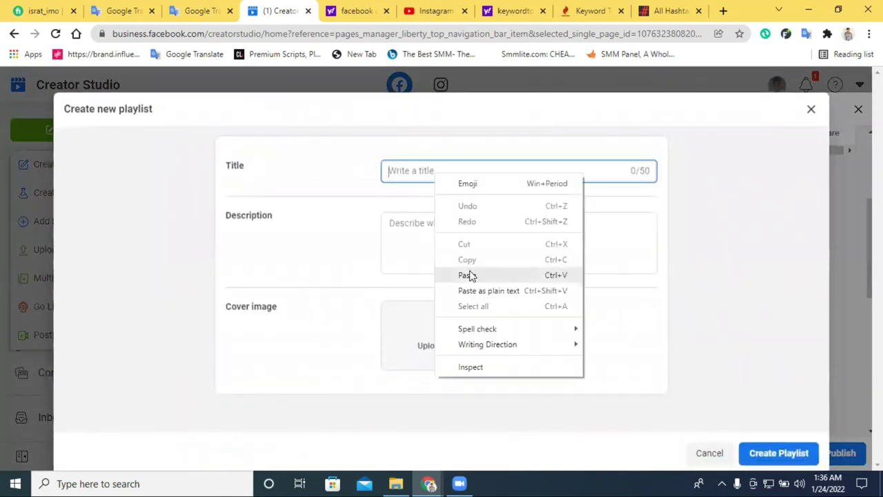
left_click(406, 175)
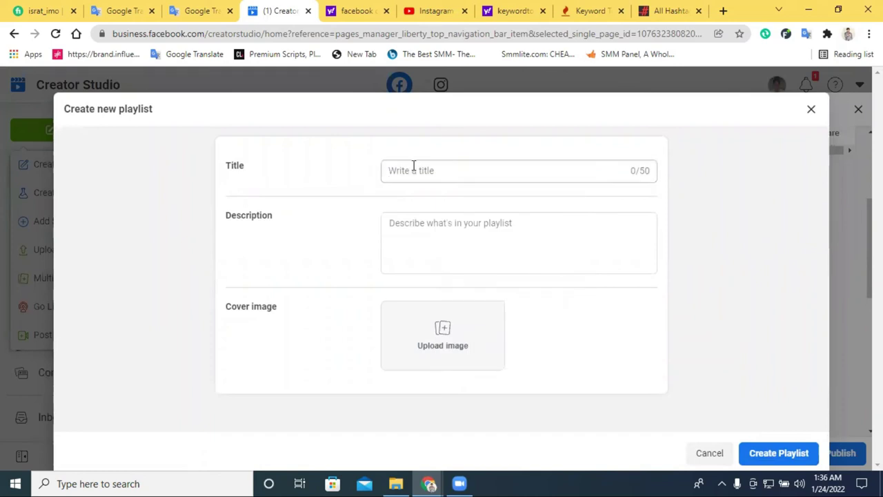
left_click(416, 170)
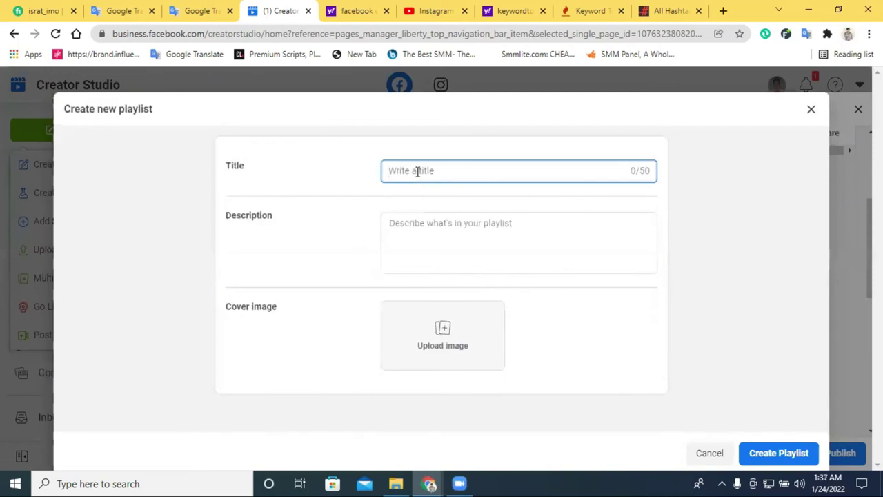
type("So")
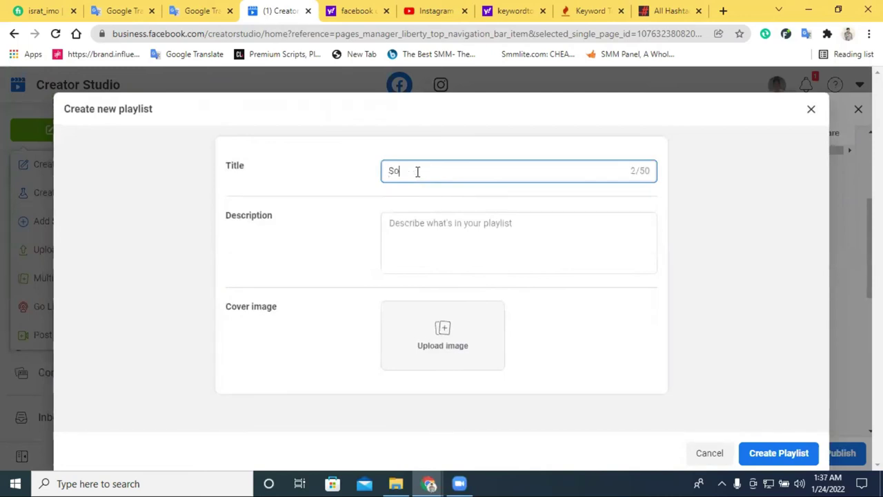
type("cial media Marketing")
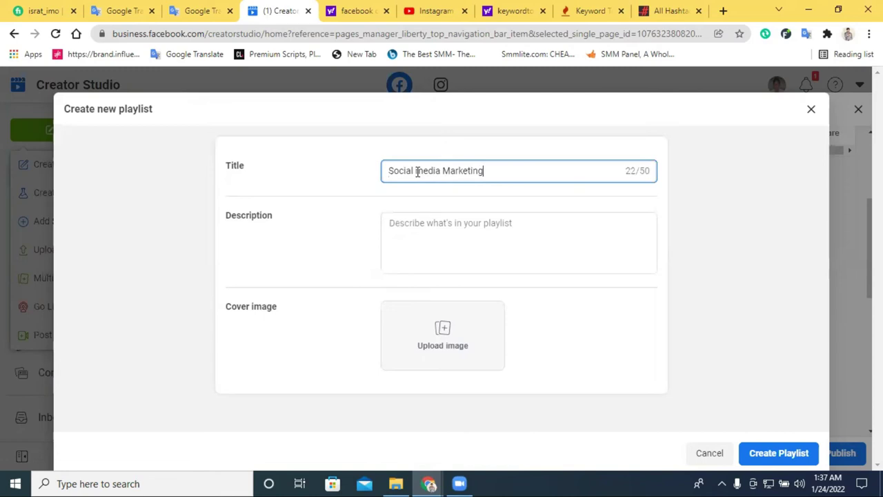
type(" course")
left_click(452, 226)
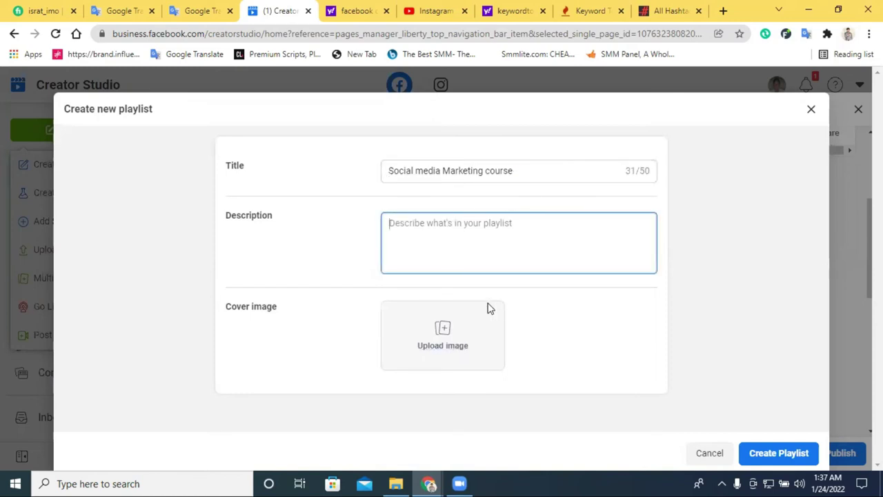
Step: Switch to YouTube, open the signed-in account's channel and look through its created playlists
left_click(429, 9)
scroll(697, 285, "down", 5)
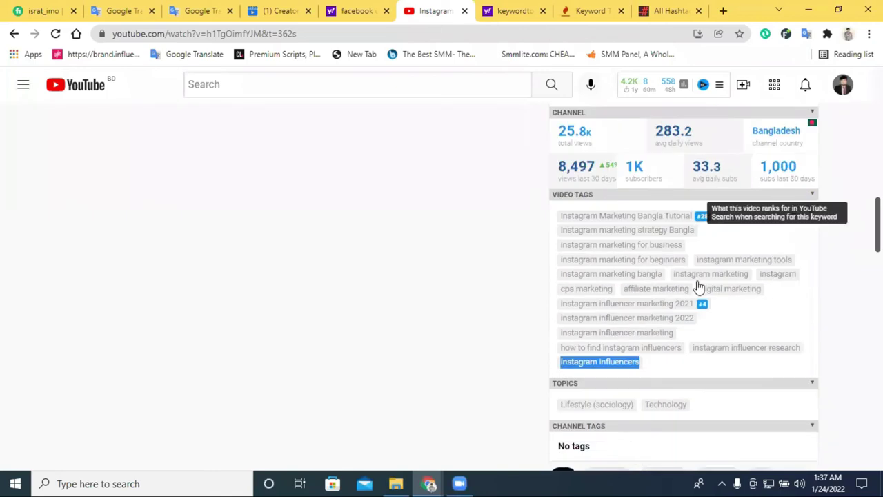
scroll(697, 286, "up", 15)
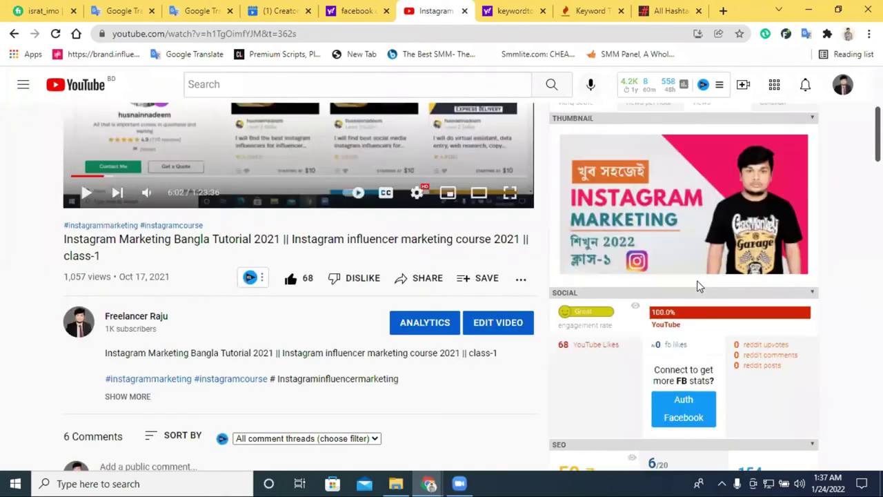
scroll(697, 285, "up", 3)
left_click(843, 86)
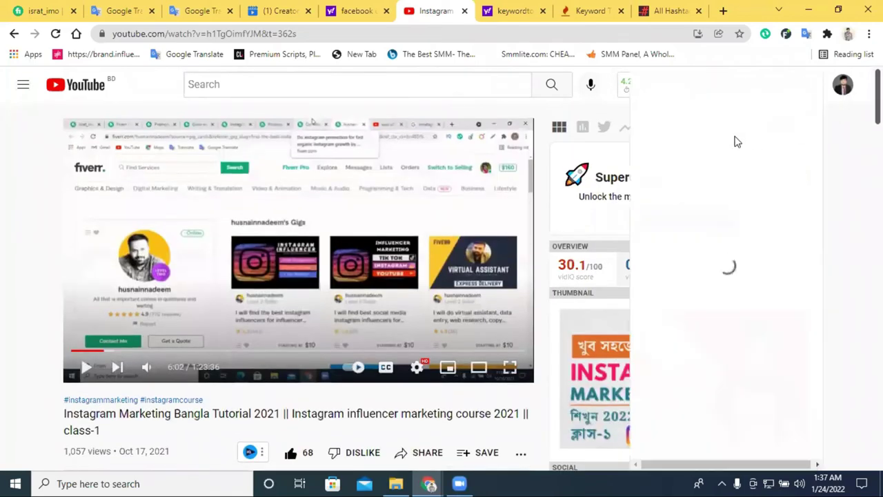
left_click(709, 143)
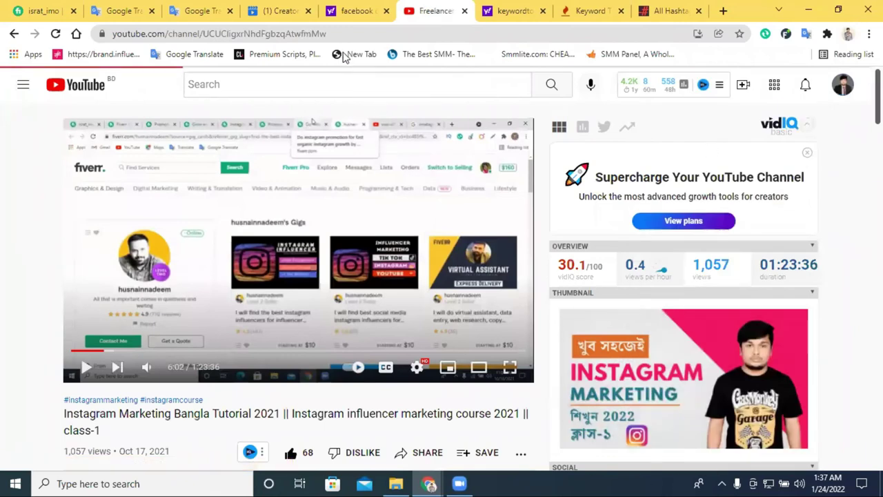
scroll(448, 179, "down", 2)
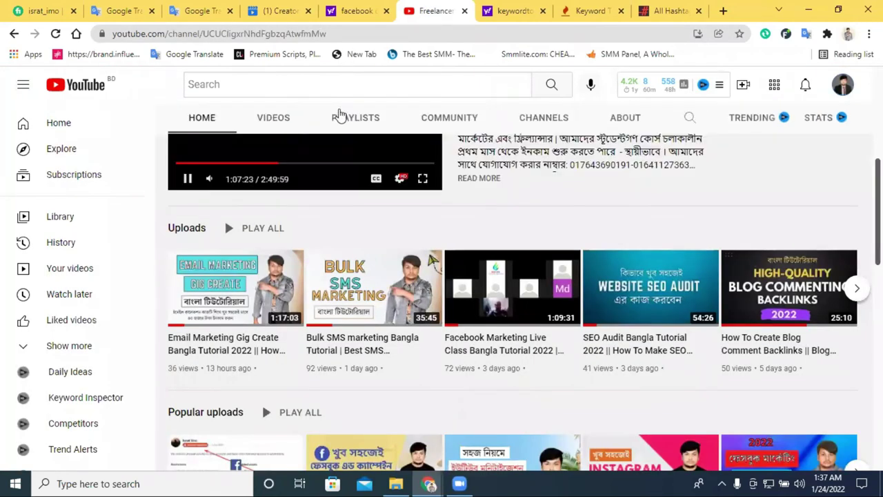
left_click(349, 117)
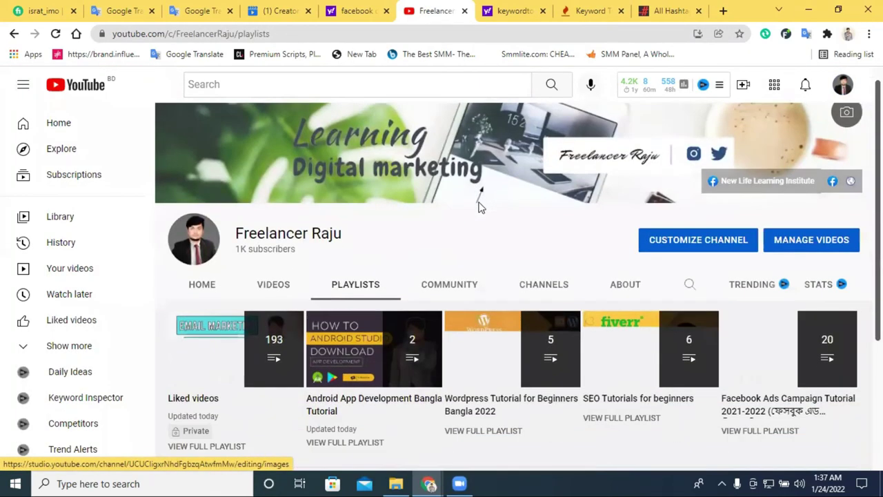
scroll(476, 262, "down", 2)
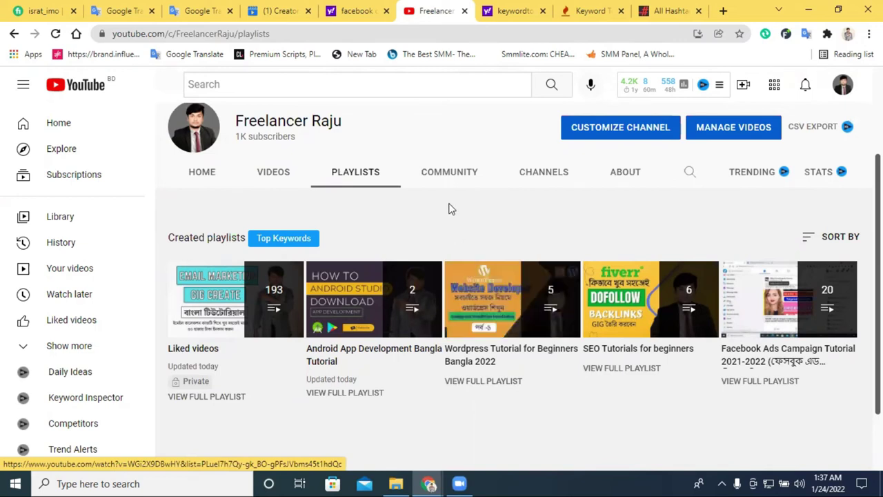
Step: Back in Creator Studio, create the playlist without a description and add the video to "Social media Marketing course"
left_click(257, 6)
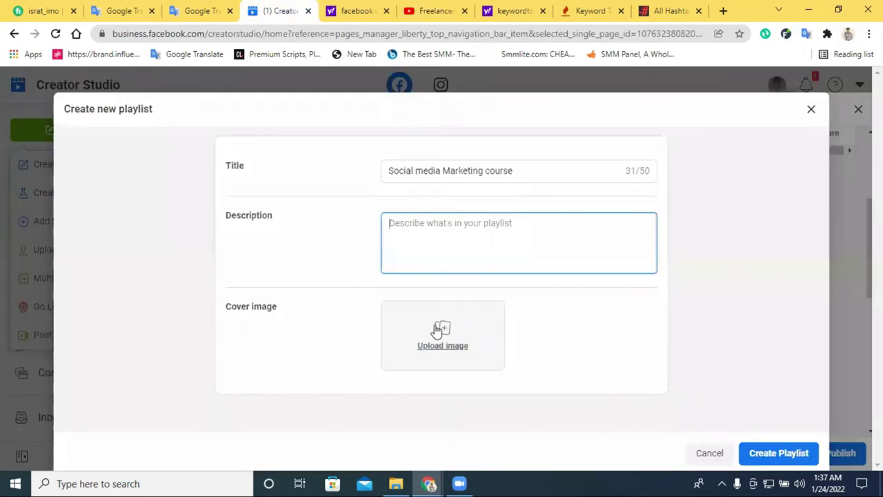
left_click(766, 453)
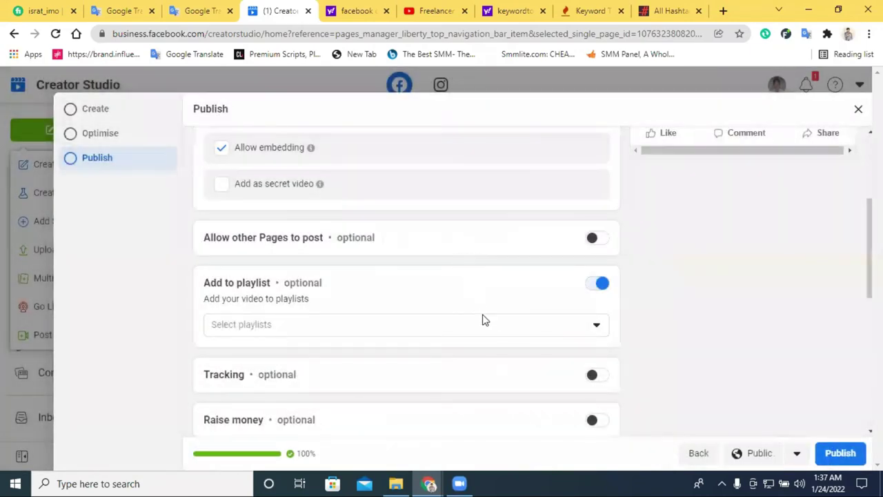
scroll(442, 345, "down", 1)
left_click(369, 266)
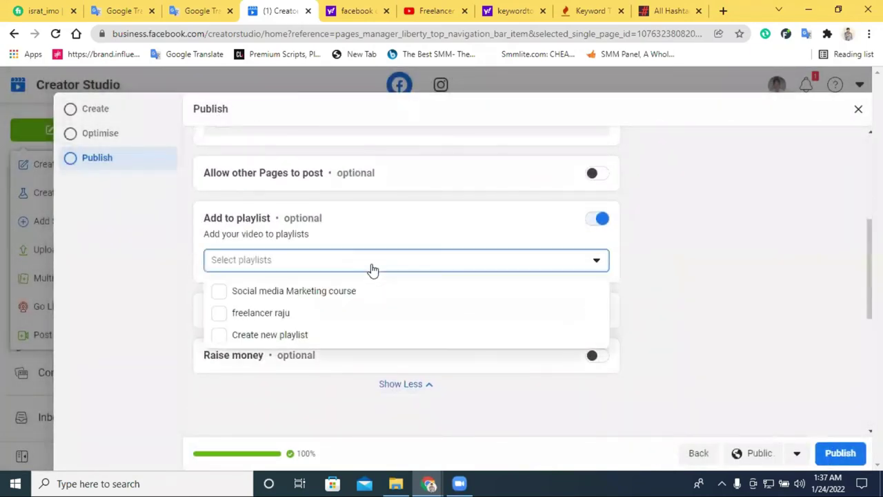
left_click(335, 297)
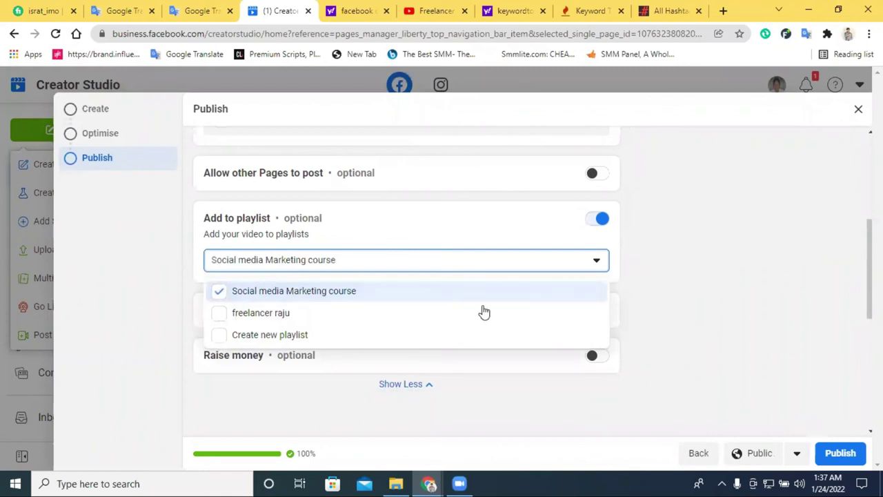
scroll(759, 304, "down", 2)
left_click(636, 310)
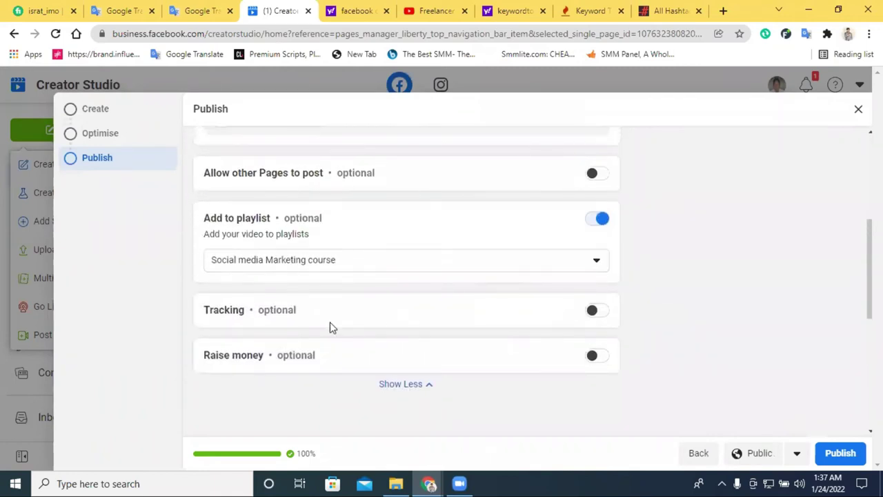
Step: Turn on the optional Tracking settings and start entering a custom label
left_click(592, 312)
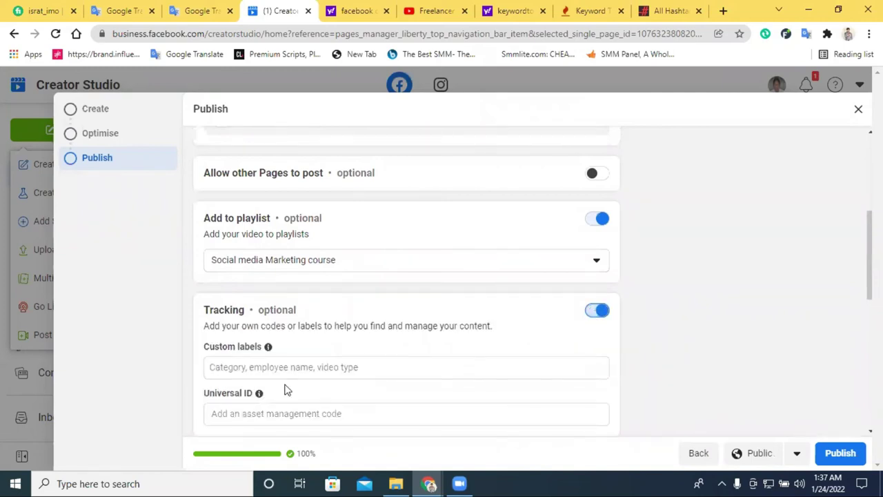
scroll(288, 366, "down", 1)
left_click(299, 298)
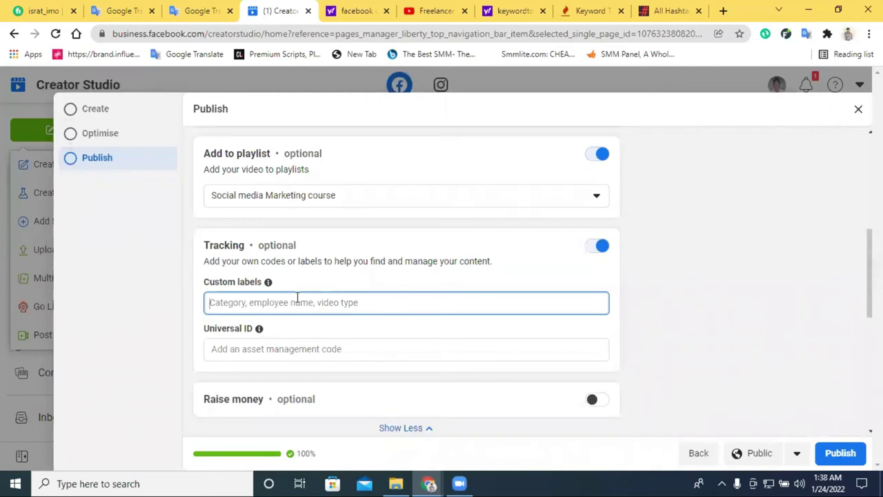
type("digita")
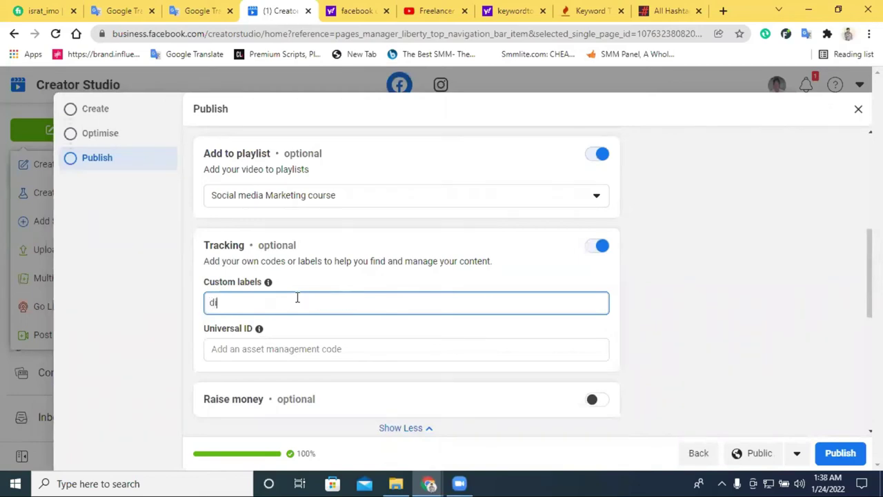
key("BackSpace")
key("BackSpace")
key("BackSpace")
key("BackSpace")
key("BackSpace")
key("BackSpace")
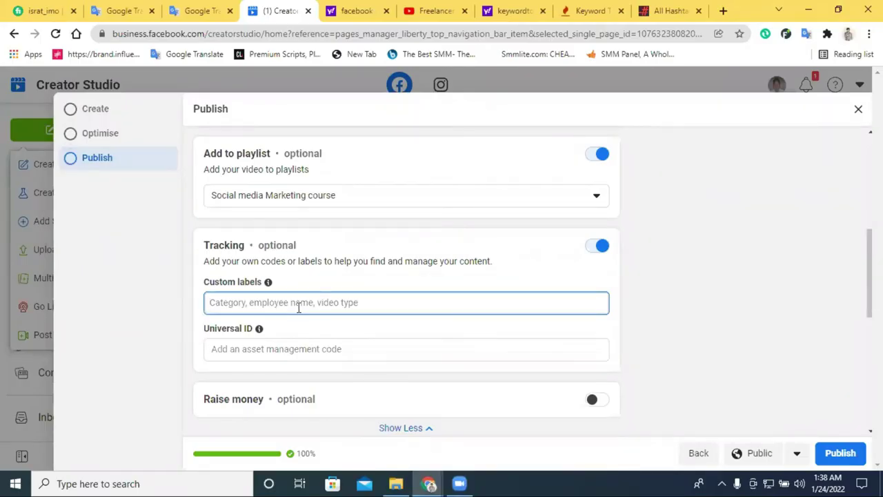
Step: Enter "science and tachologgy" as a custom label in the Tracking settings
type("seo")
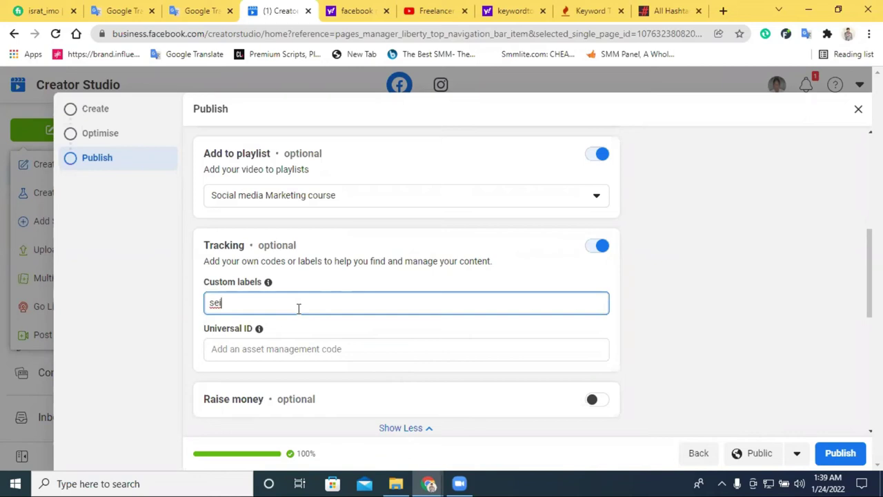
key("BackSpace")
key("BackSpace")
type("cin")
key("BackSpace")
type("ence and tachol")
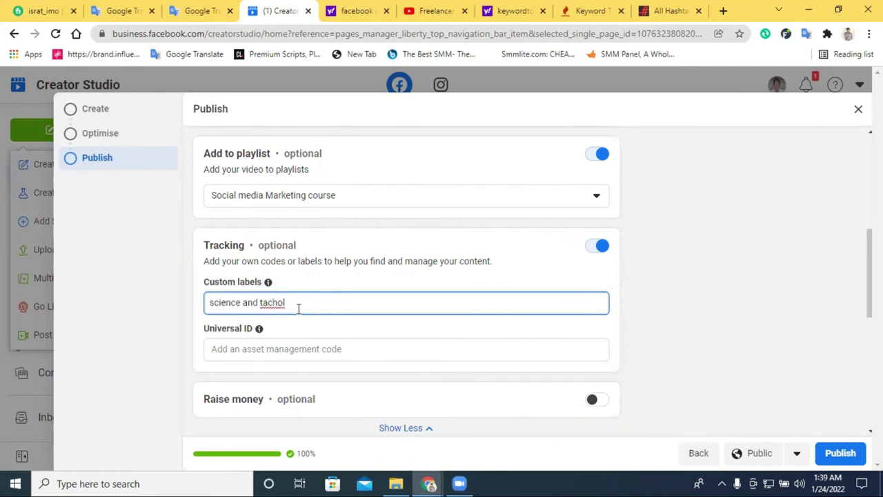
type("ogy")
type("y")
right_click(290, 307)
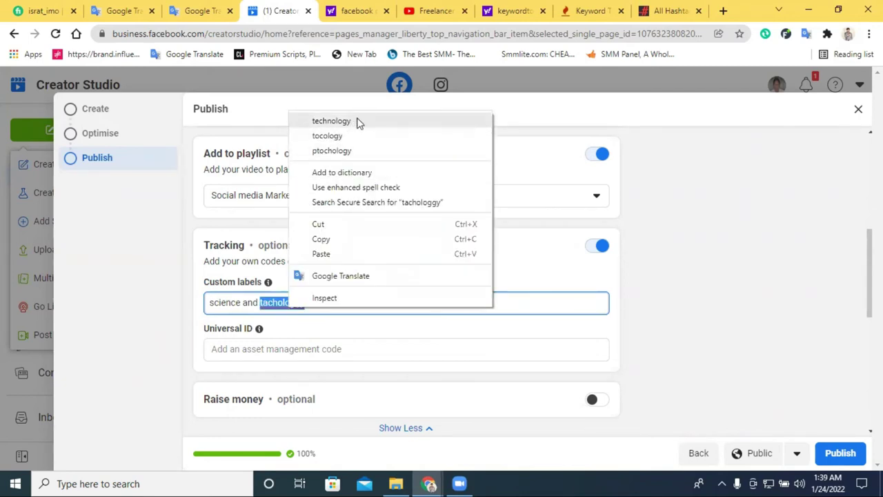
left_click(266, 297)
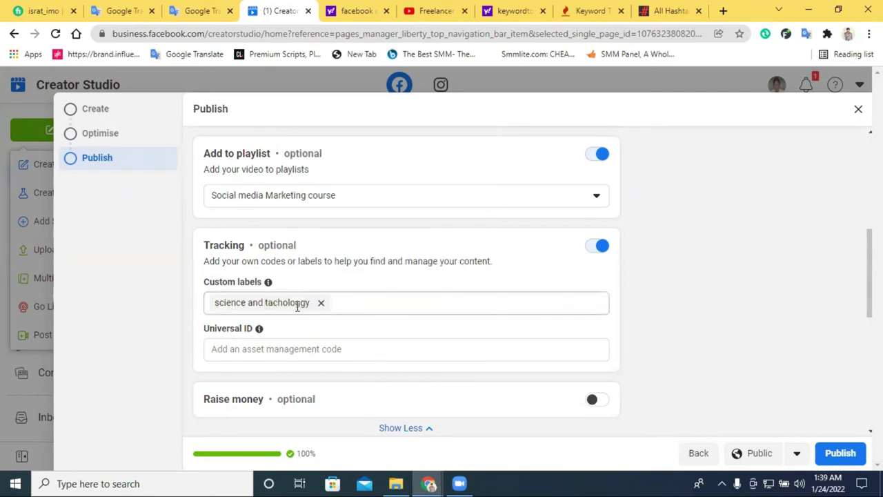
Step: Copy the text of the existing custom label and paste it after that label as a new entry
double_click(304, 301)
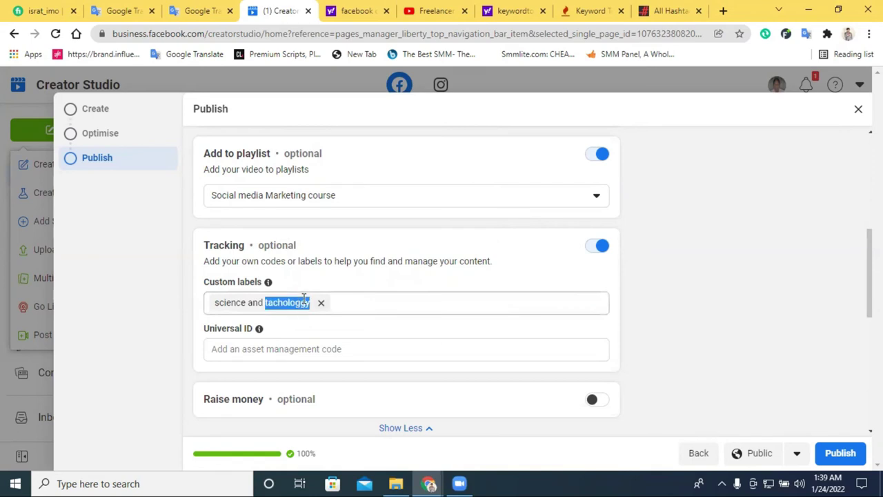
triple_click(287, 302)
right_click(290, 301)
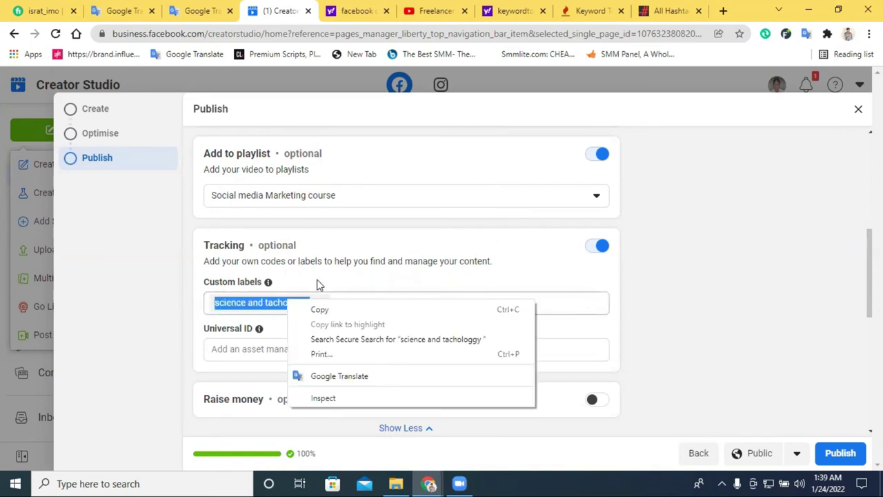
left_click(323, 312)
left_click(379, 304)
right_click(379, 304)
left_click(410, 201)
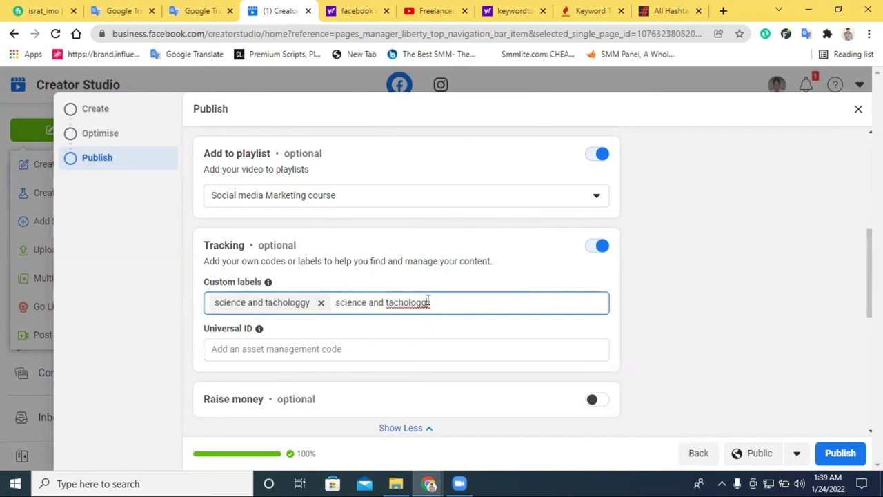
Step: Shorten the pasted label's last word to "tachology" and check its spelling suggestions
key("BackSpace")
key("BackSpace")
type("y")
double_click(400, 303)
right_click(401, 305)
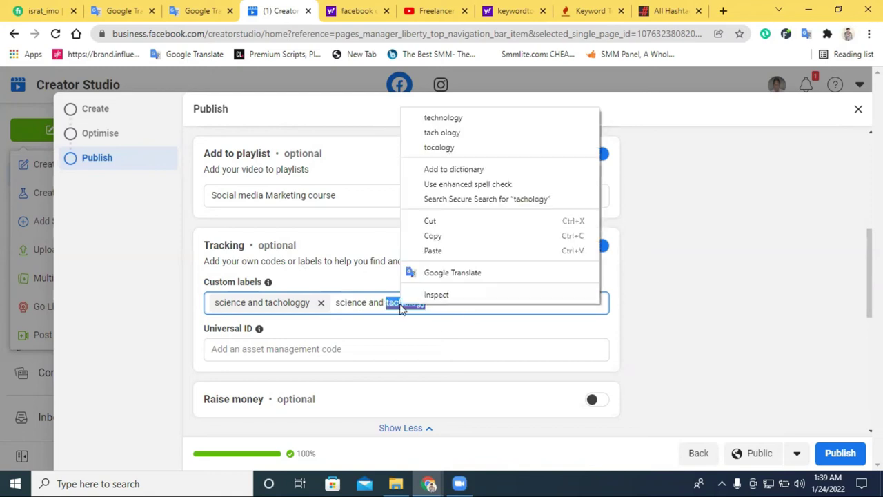
left_click(374, 303)
Step: Copy the "science and tachology" label text and paste it into Google Translate in place of the existing source text
triple_click(375, 302)
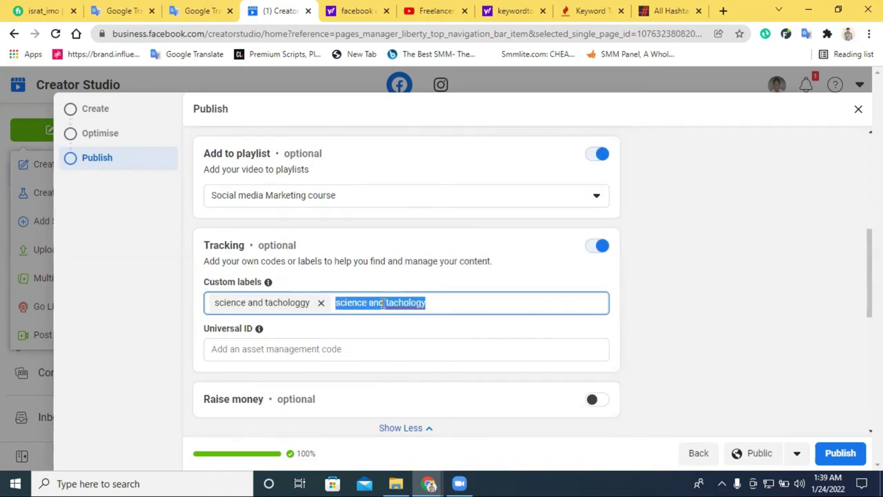
right_click(386, 305)
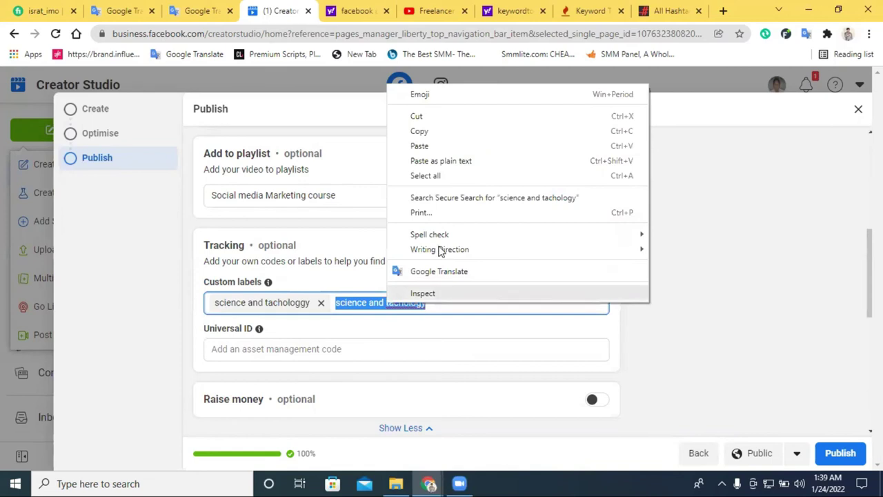
left_click(443, 132)
left_click(178, 10)
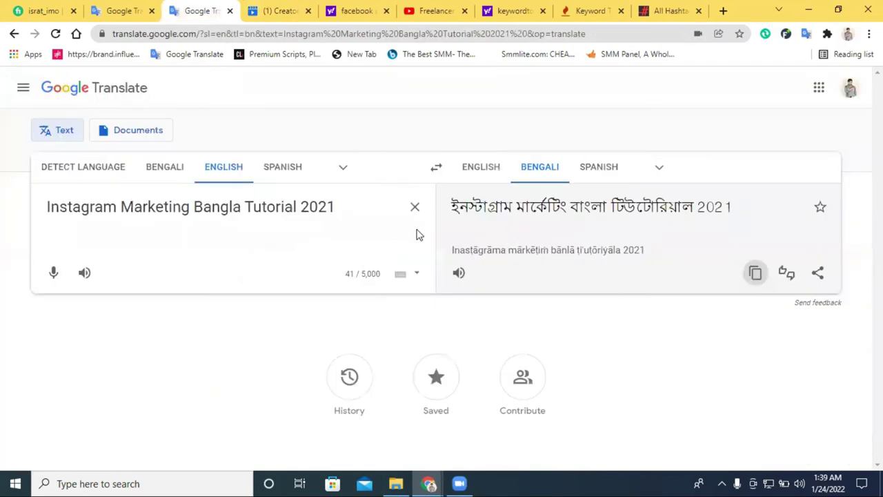
left_click(415, 207)
right_click(272, 223)
left_click(291, 327)
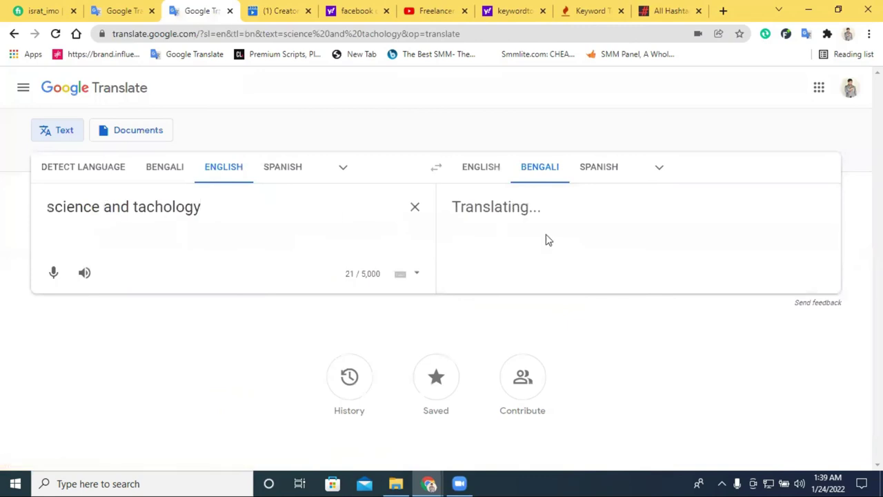
Step: Accept the suggested correction "science and technology" and cut the corrected source text
left_click(253, 272)
left_click(173, 207)
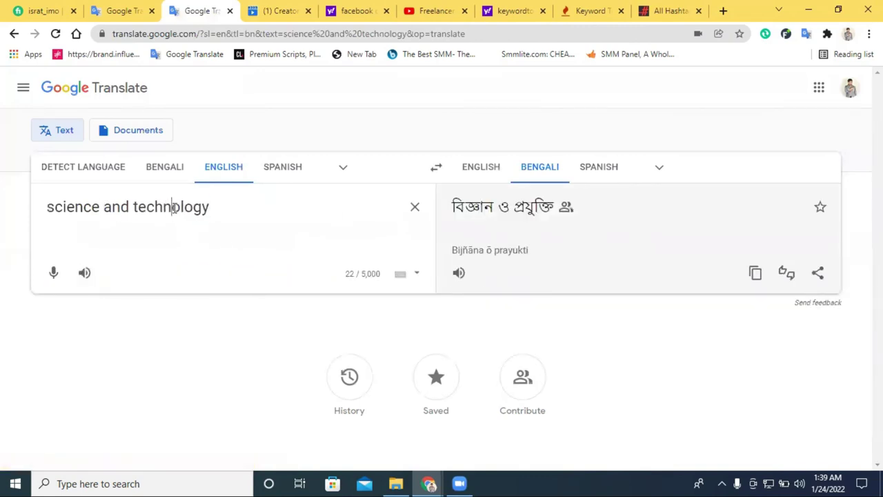
triple_click(173, 207)
right_click(173, 212)
left_click(221, 239)
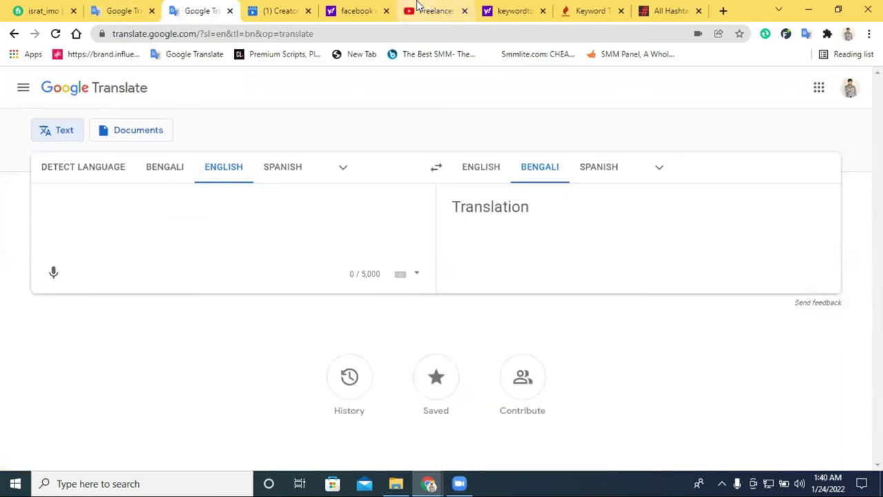
Step: Back in Creator Studio, remove both misspelled custom labels and add "science and technology" in their place
left_click(282, 11)
left_click(467, 302)
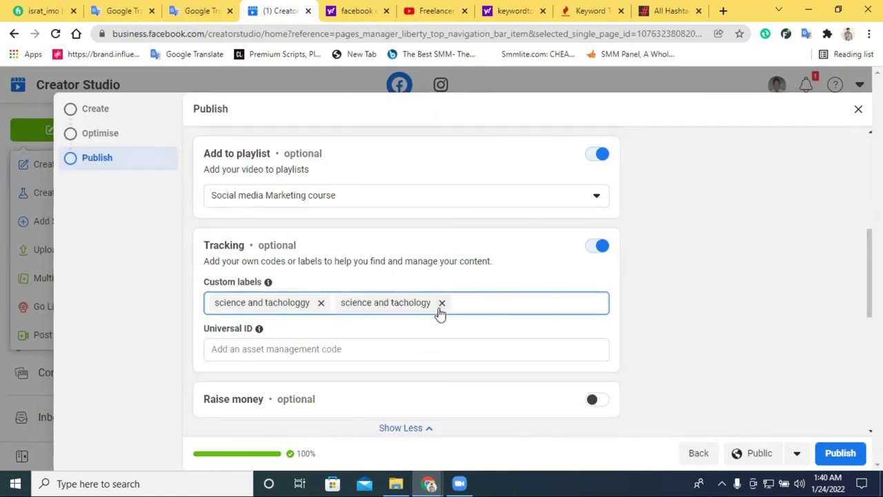
left_click(441, 303)
left_click(321, 303)
key("ctrl+v")
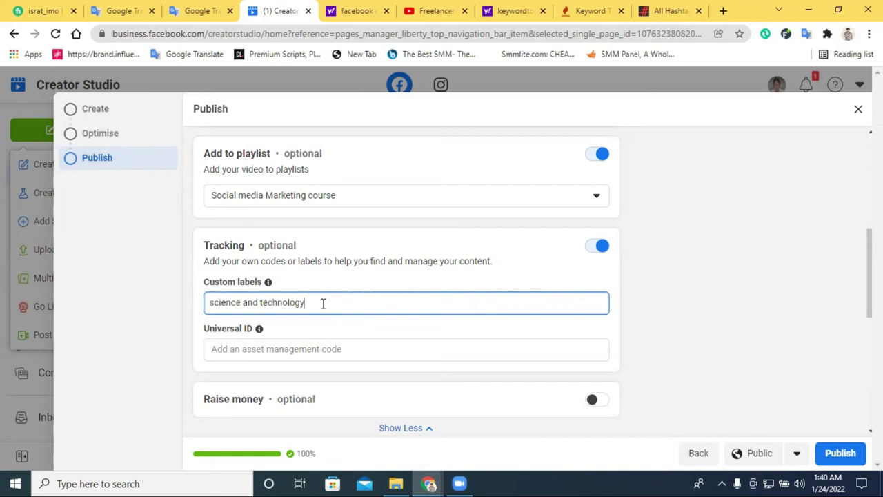
key("Return")
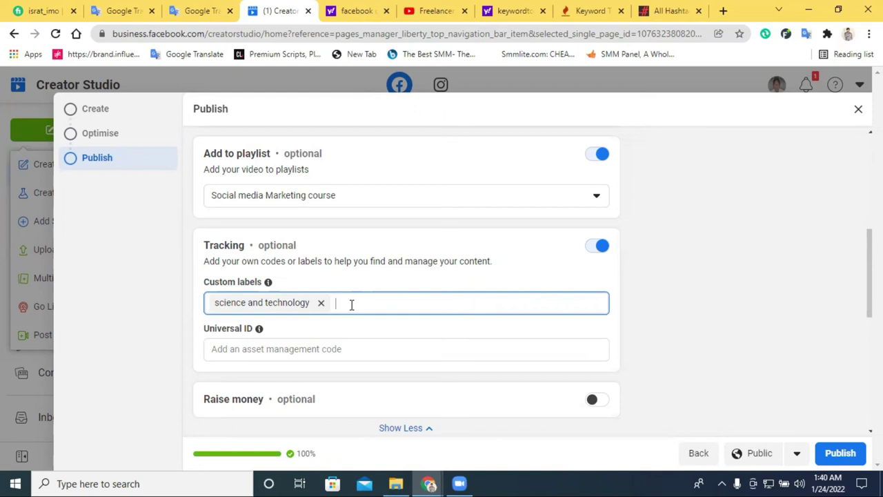
Step: Add "social media marketing" and "digital marketing" as further custom labels
type("socialm")
key("BackSpace")
type("media marketing")
key("Return")
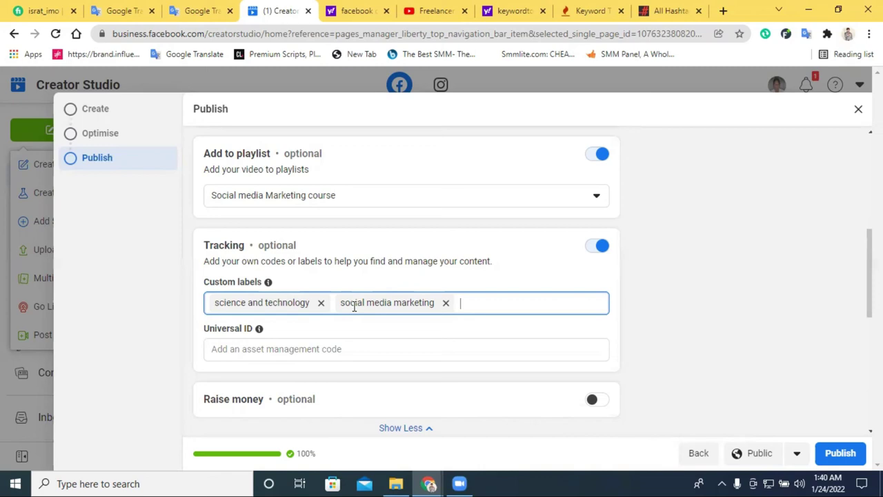
type("digital marketing")
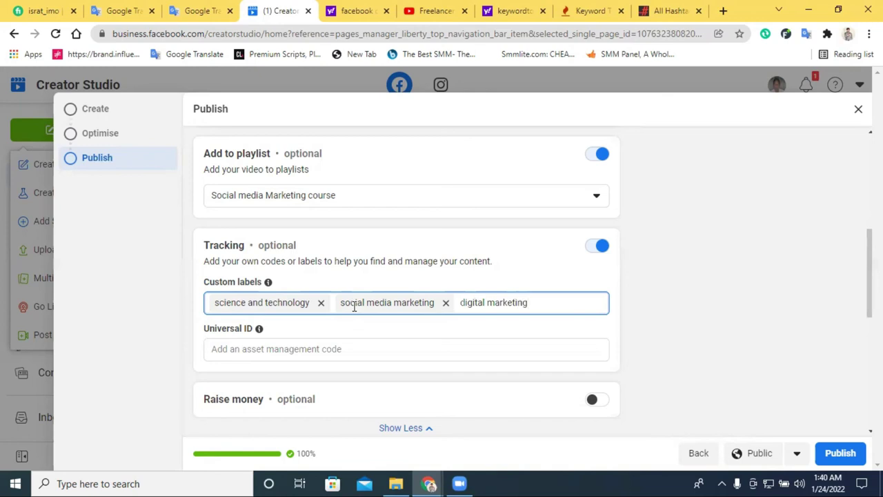
key("Return")
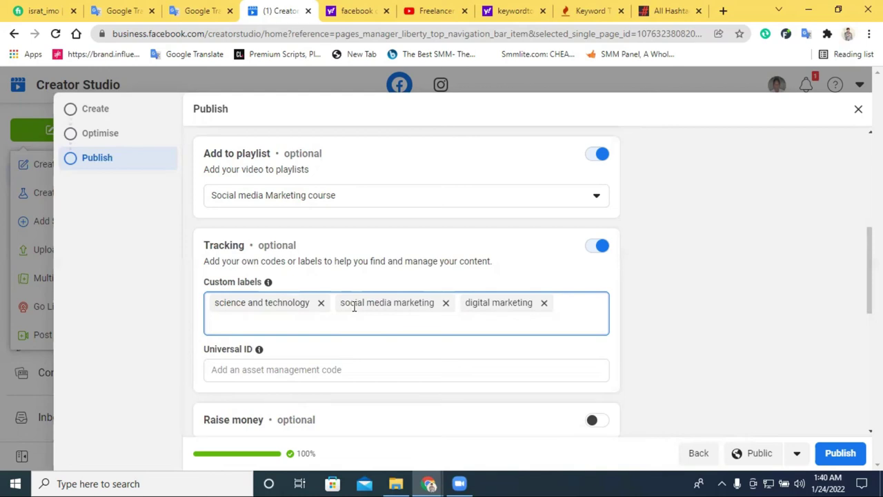
Step: Add the custom labels "instagram marketing", "faceboook marketing" and "online course" to the Tracking settings
type("instagram marketin")
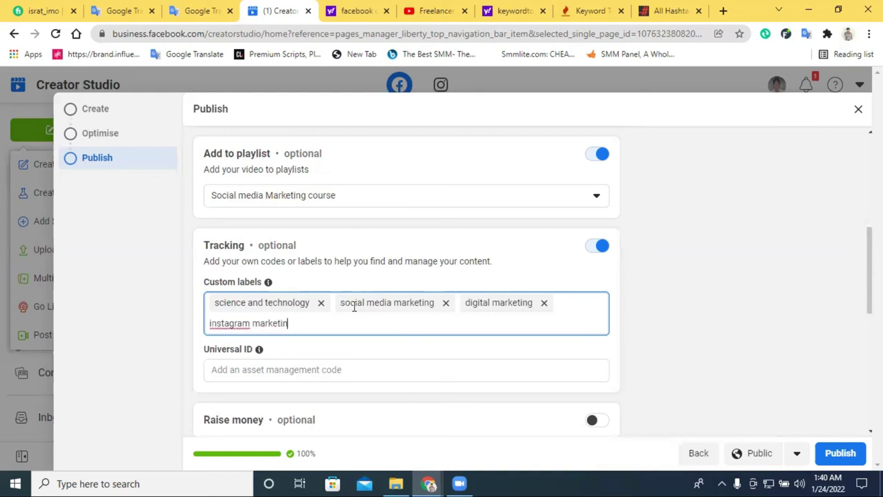
key("Return")
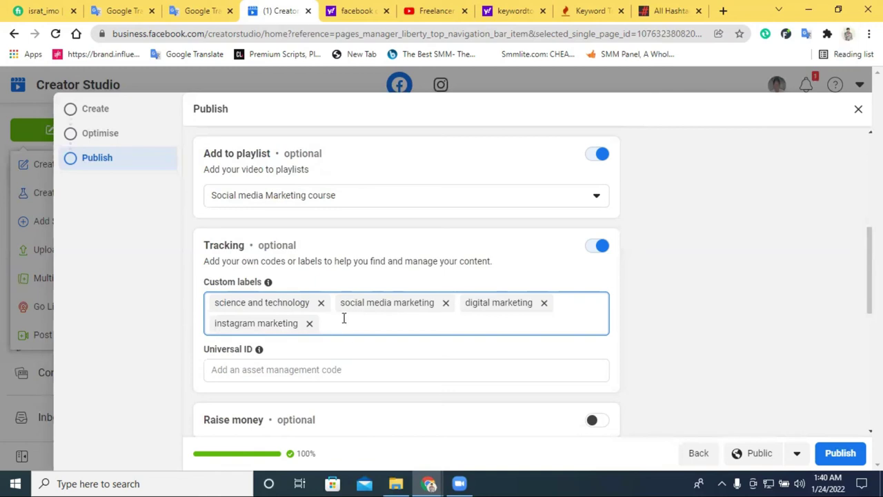
scroll(343, 318, "down", 1)
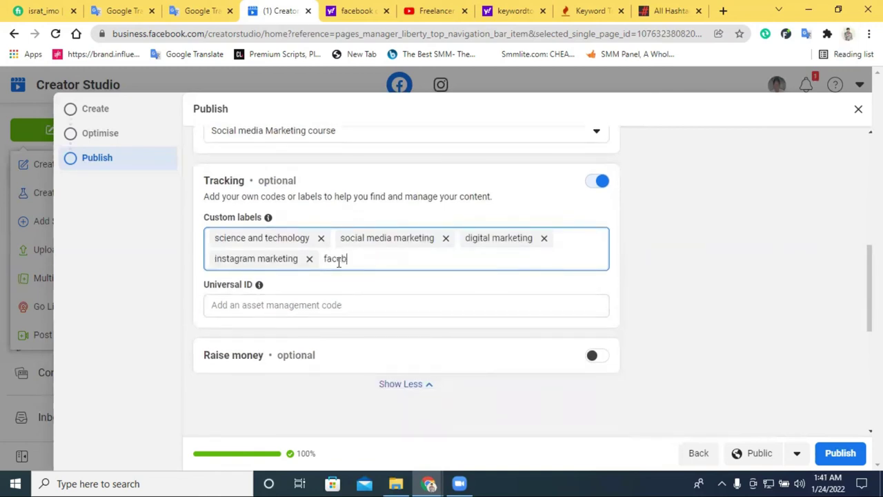
type("faceboook marketi")
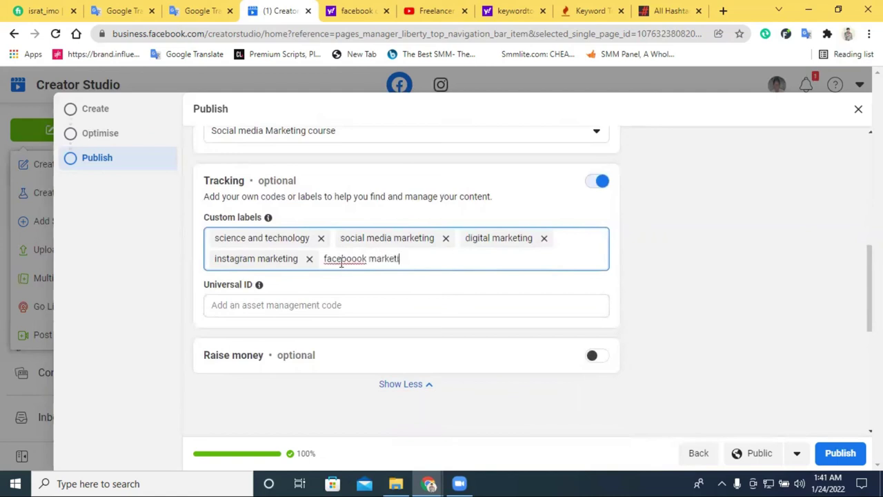
type("ng")
key("Return")
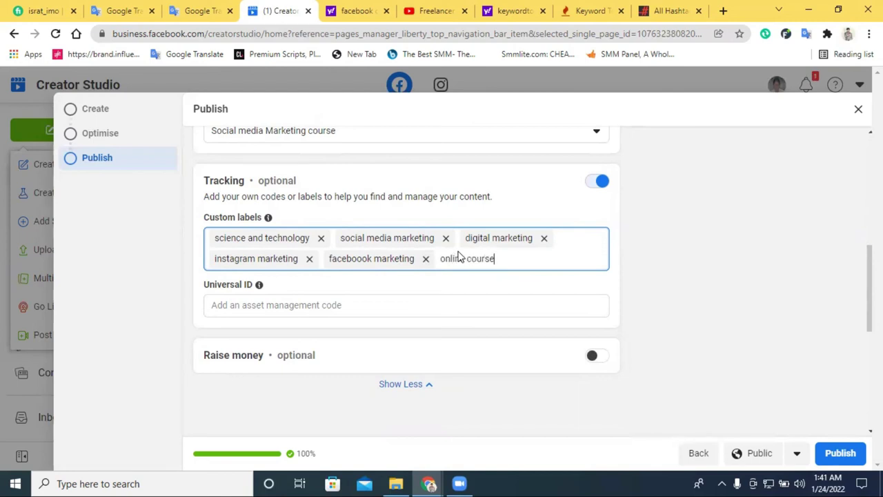
key("Return")
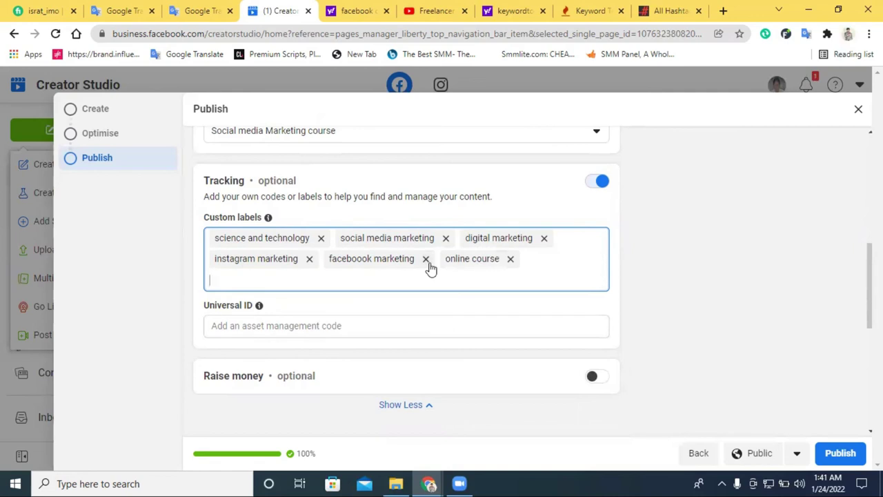
Step: Turn on the optional Raise money setting to view its fundraiser field, and turn it back off
scroll(630, 304, "down", 1)
scroll(584, 248, "up", 1)
left_click(593, 377)
scroll(594, 373, "down", 3)
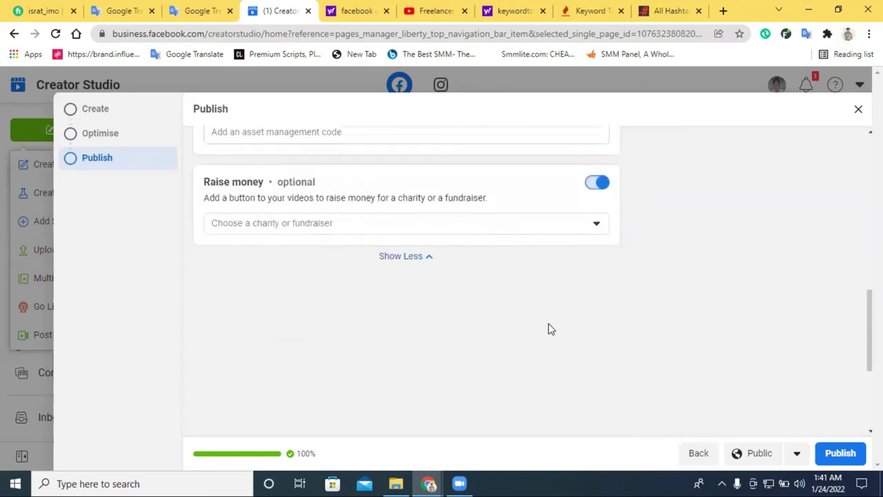
left_click(597, 184)
scroll(591, 258, "up", 2)
scroll(580, 171, "down", 2)
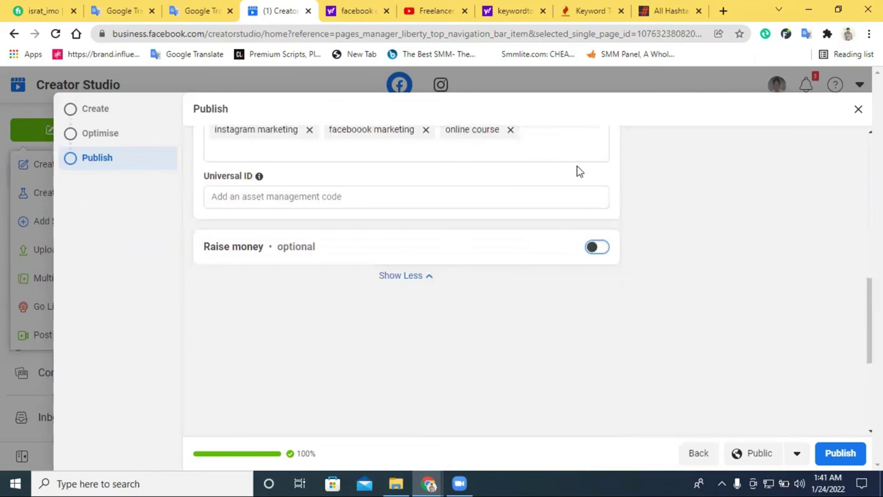
Step: Examine the Premiere and Schedule publishing options and return the selection to Publish now
scroll(578, 171, "up", 10)
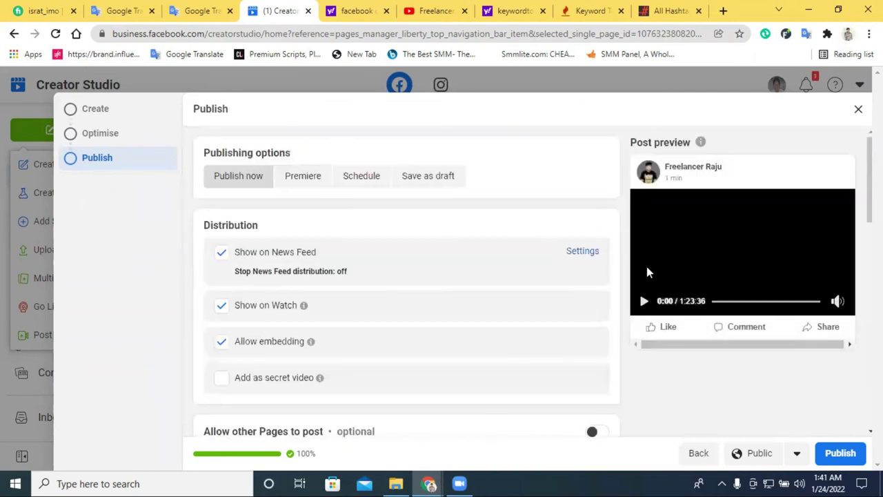
scroll(647, 267, "down", 3)
scroll(648, 268, "up", 3)
left_click(303, 178)
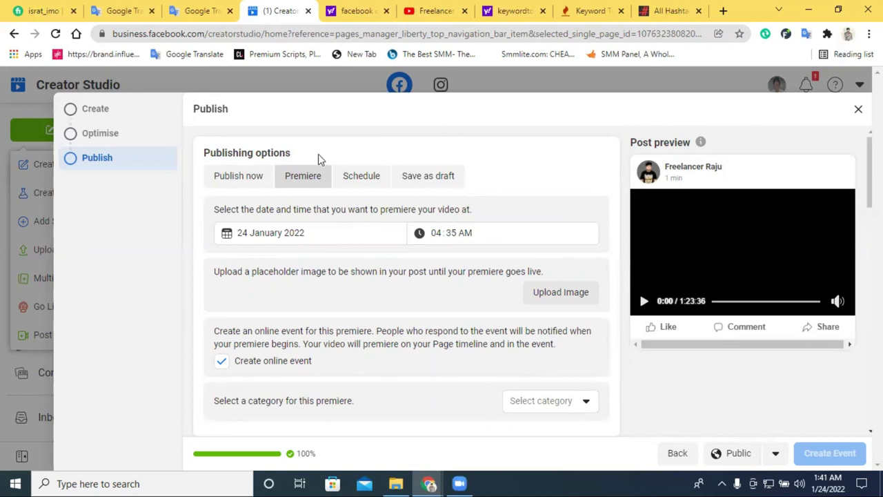
left_click(369, 177)
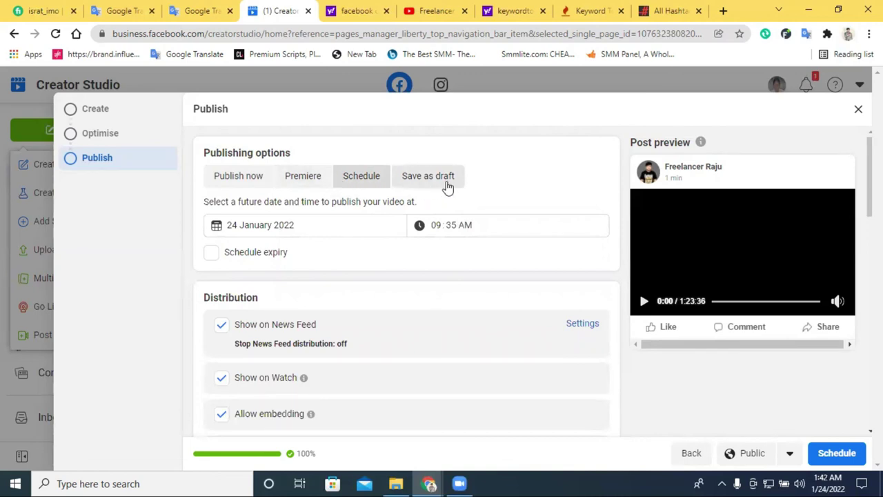
scroll(282, 177, "down", 8)
scroll(447, 285, "up", 4)
scroll(448, 285, "up", 5)
left_click(254, 176)
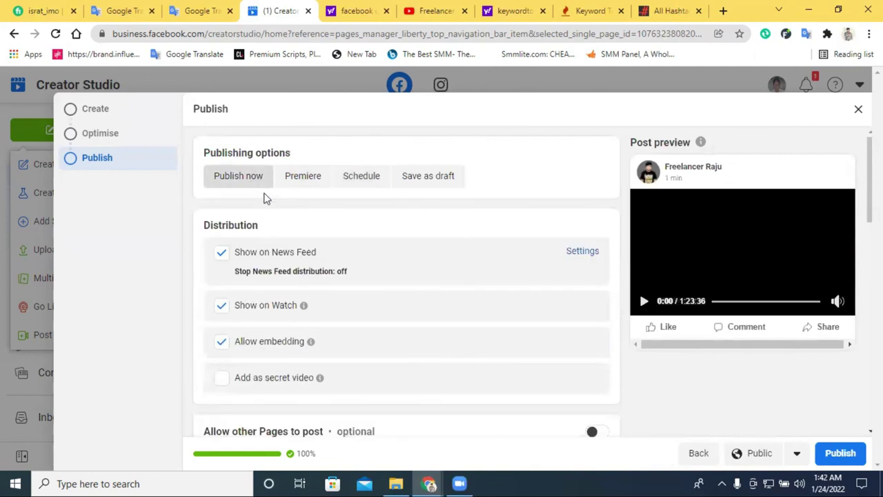
Step: Publish the video and dismiss the video post processing notice
left_click(837, 461)
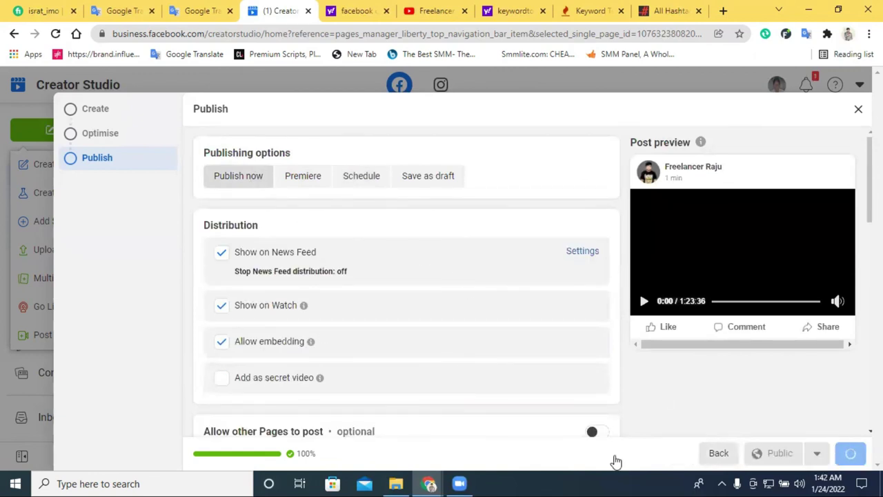
scroll(360, 386, "down", 2)
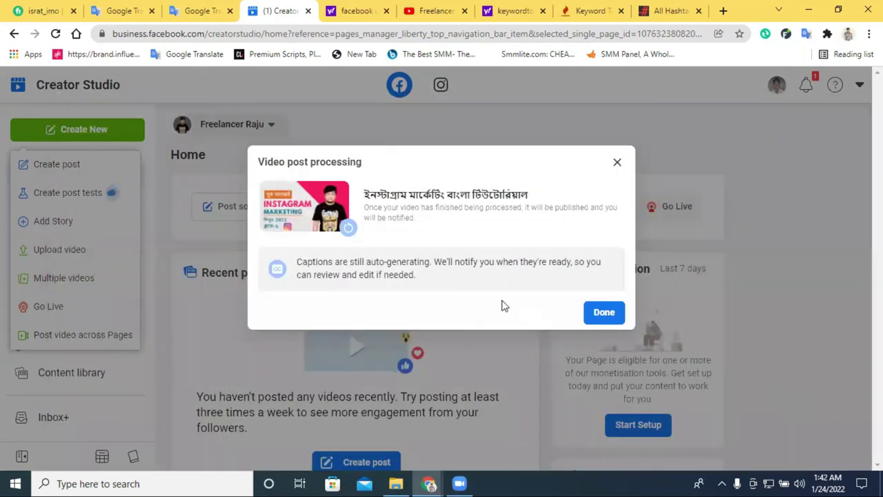
left_click(601, 314)
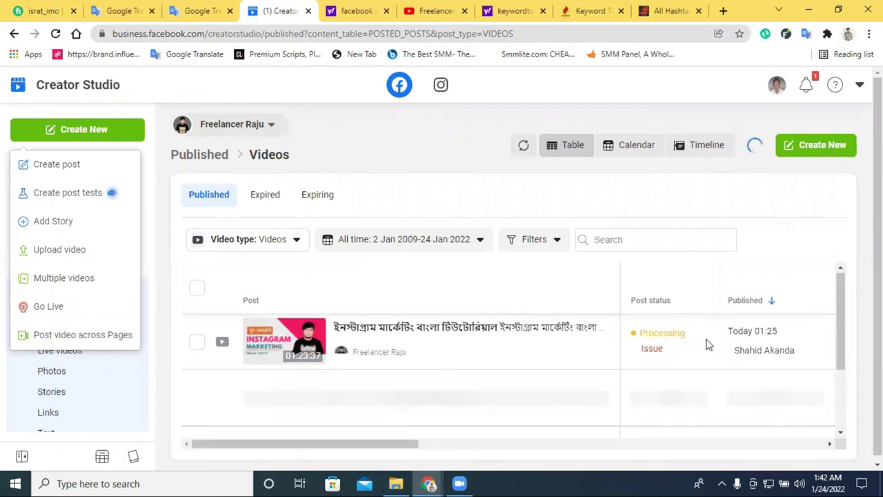
Step: Examine the new video's post status in the list of published videos
scroll(741, 249, "down", 2)
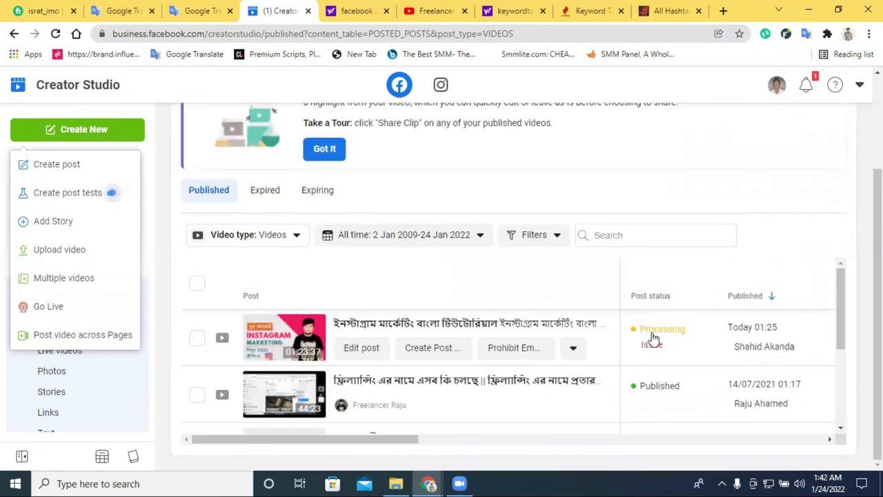
scroll(587, 335, "up", 2)
scroll(595, 327, "down", 2)
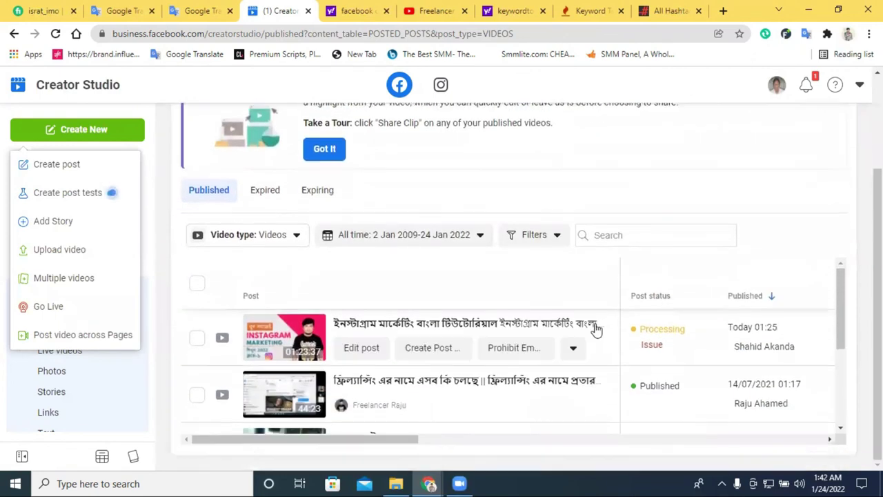
scroll(661, 332, "down", 3)
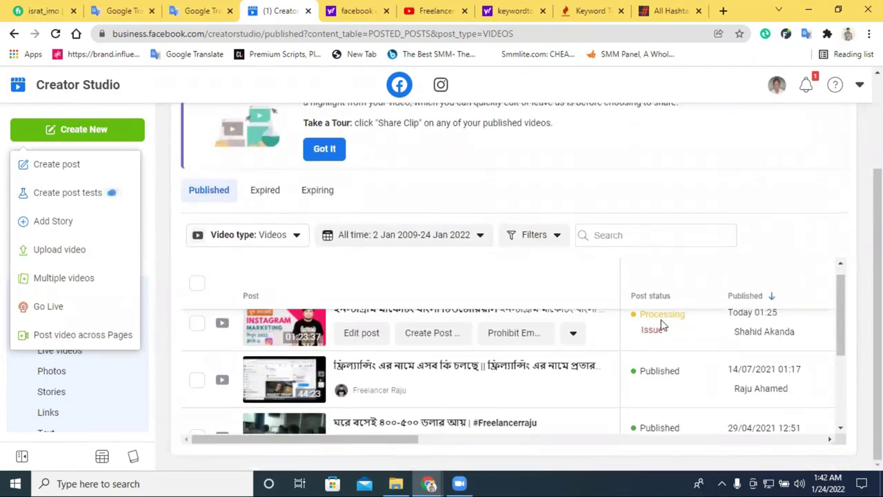
scroll(661, 326, "down", 1)
scroll(718, 352, "up", 3)
scroll(695, 351, "up", 2)
scroll(664, 349, "up", 3)
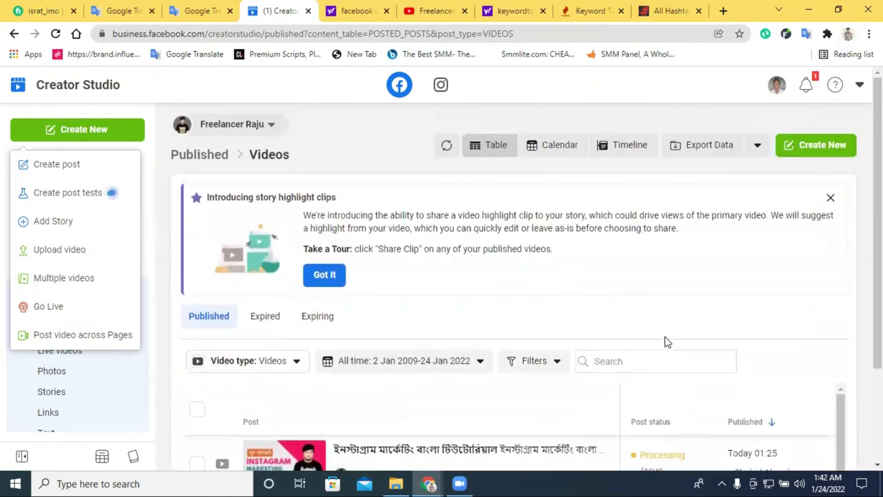
Step: Dismiss the story highlight clips introduction above the published videos list
left_click(828, 197)
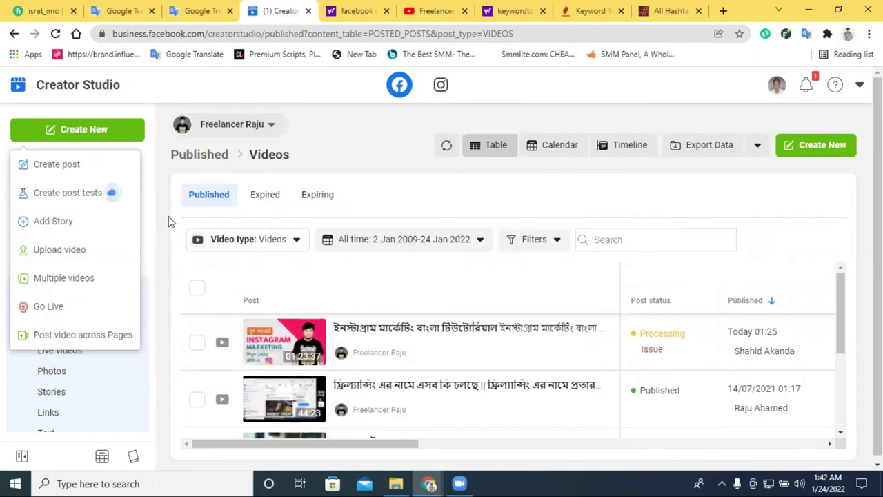
left_click(241, 129)
left_click(241, 128)
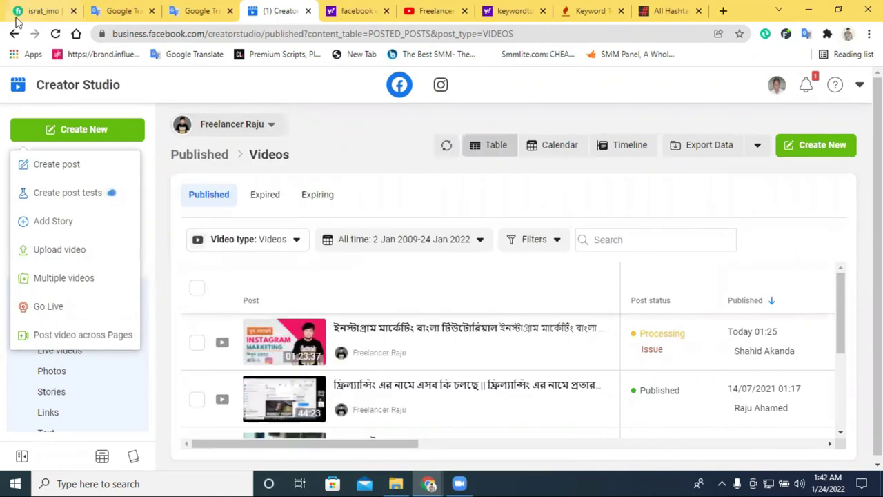
Step: Return to the list of managed Facebook Pages and open the Page that the video was published to
left_click(15, 34)
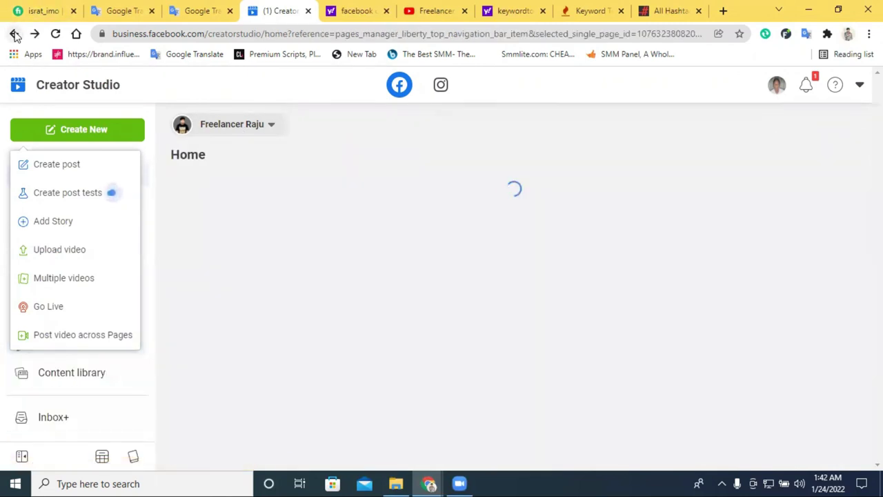
left_click(16, 34)
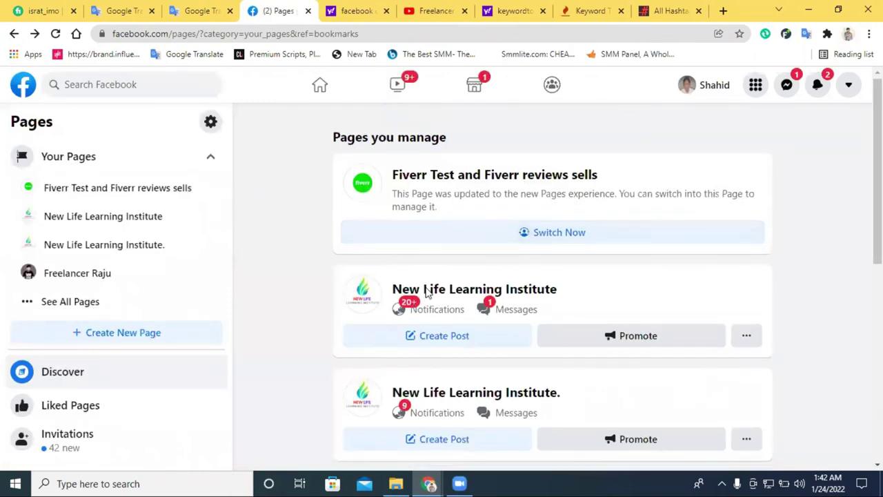
scroll(426, 294, "down", 3)
left_click(429, 309)
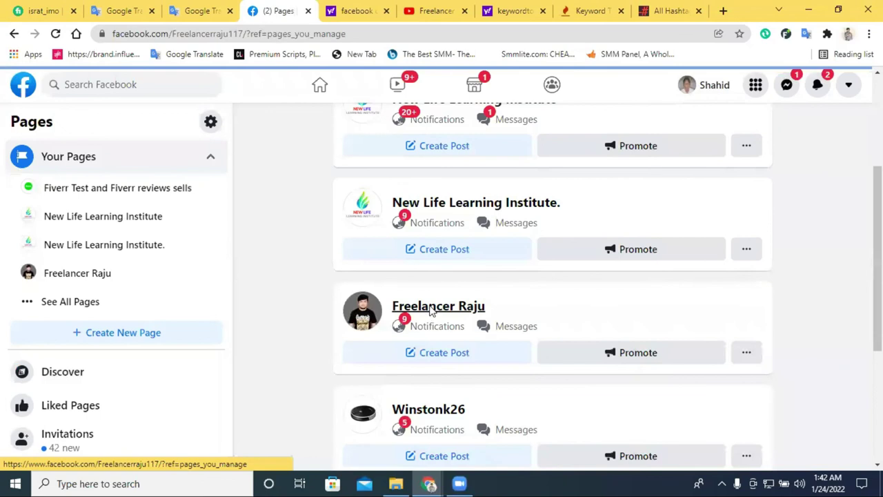
Step: Reload the Page and look through its timeline for the new video post
scroll(639, 292, "down", 5)
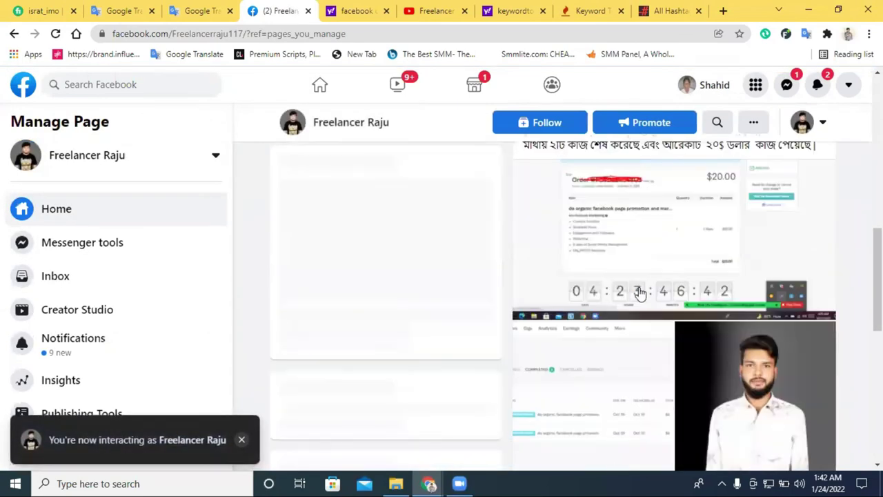
scroll(640, 293, "up", 5)
left_click(55, 33)
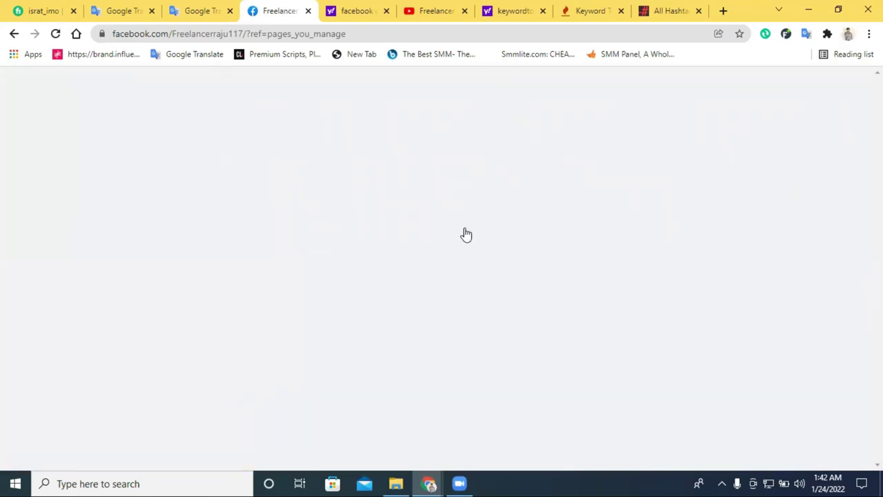
scroll(462, 234, "down", 3)
scroll(463, 234, "down", 2)
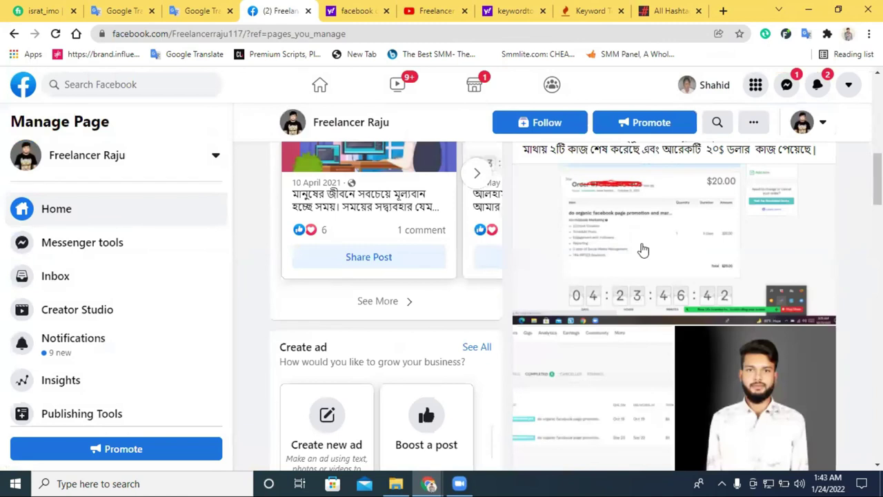
scroll(641, 251, "up", 1)
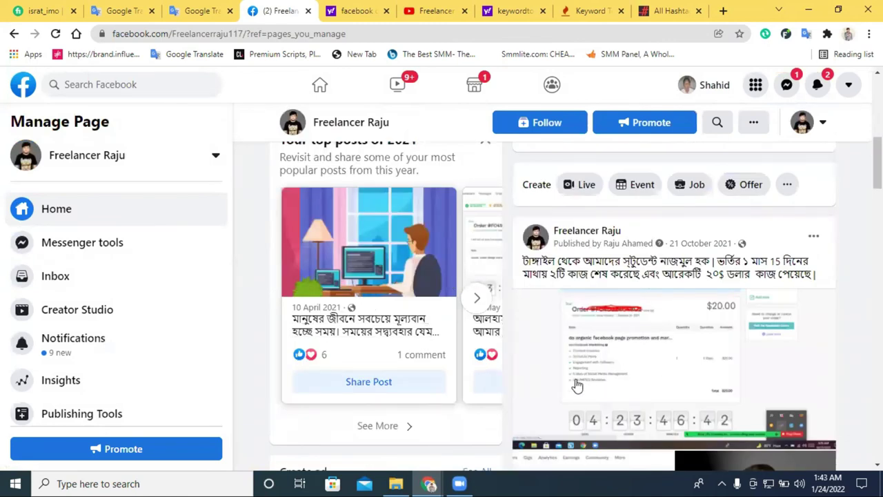